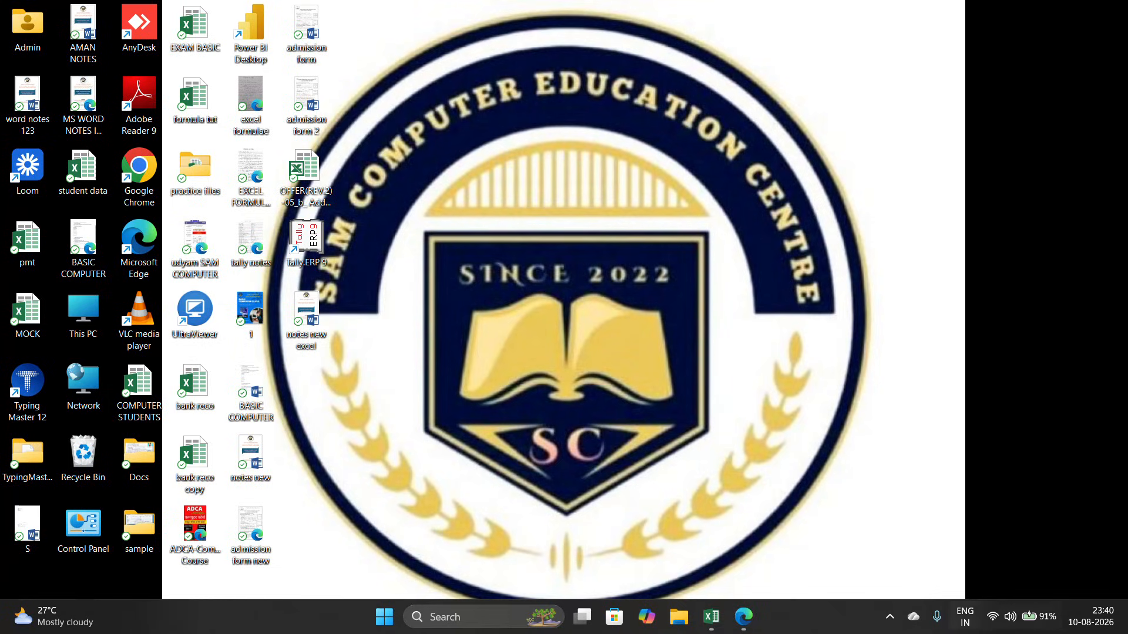
- Switch to the plant workbook in Edge and fill the array table's details from cell H12 with +XLOOKUP(G12,A:A,B:E)
click(744, 615)
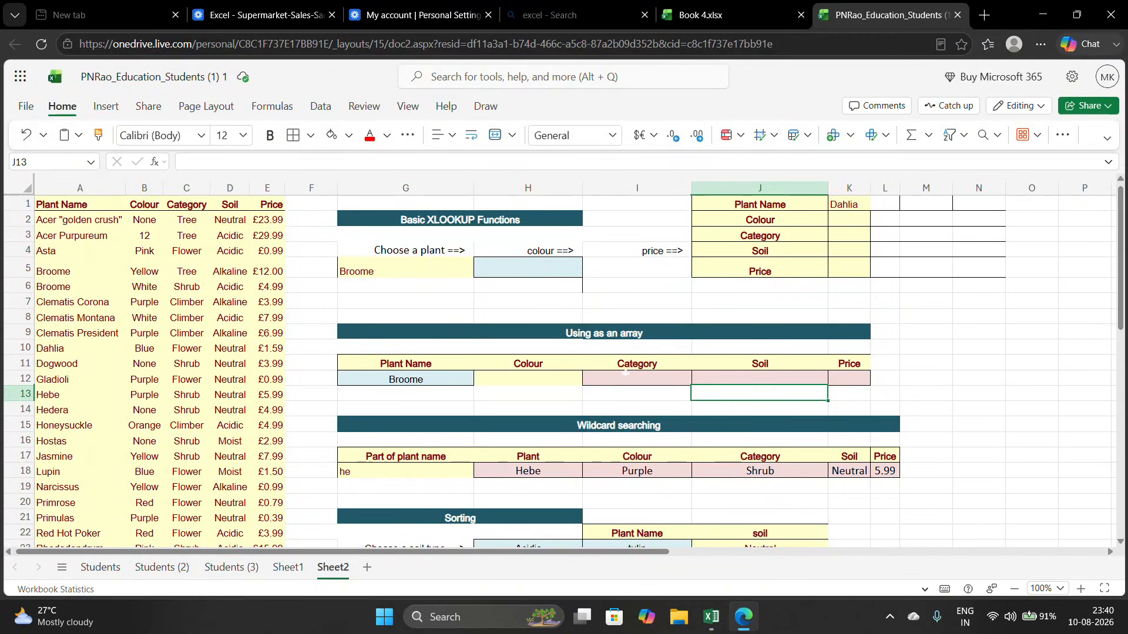
click(525, 381)
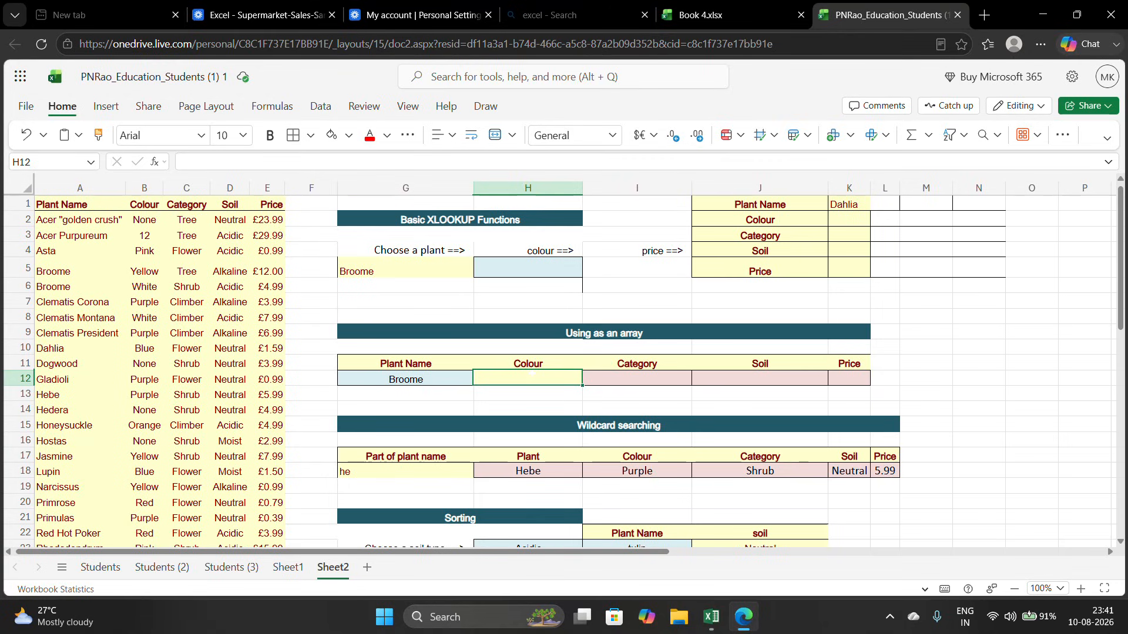
text(+xl)
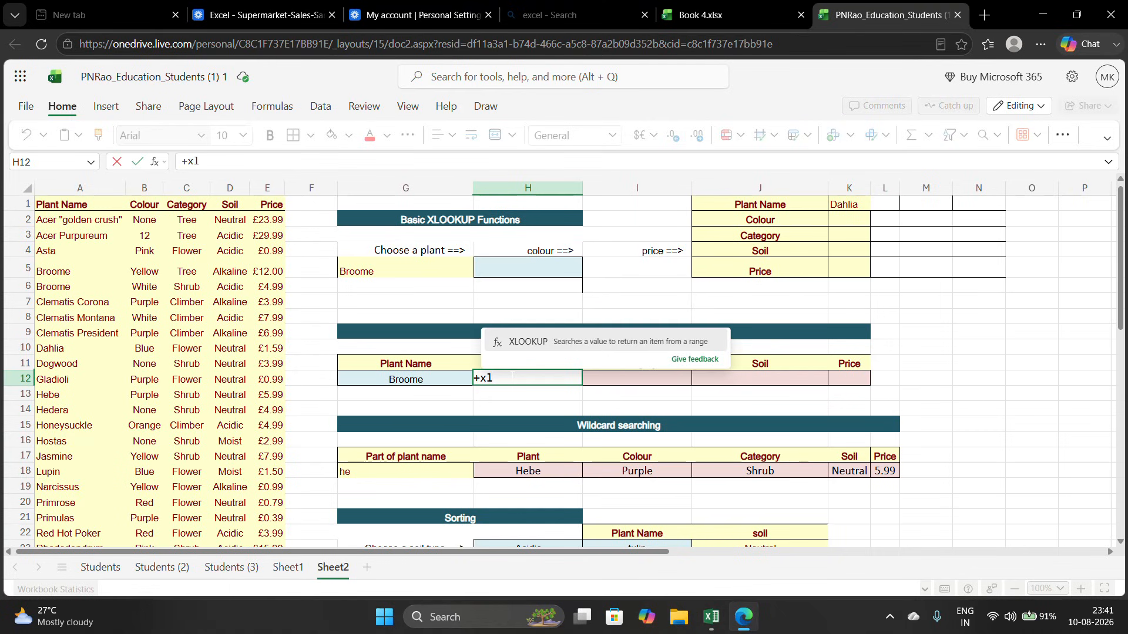
key(Tab)
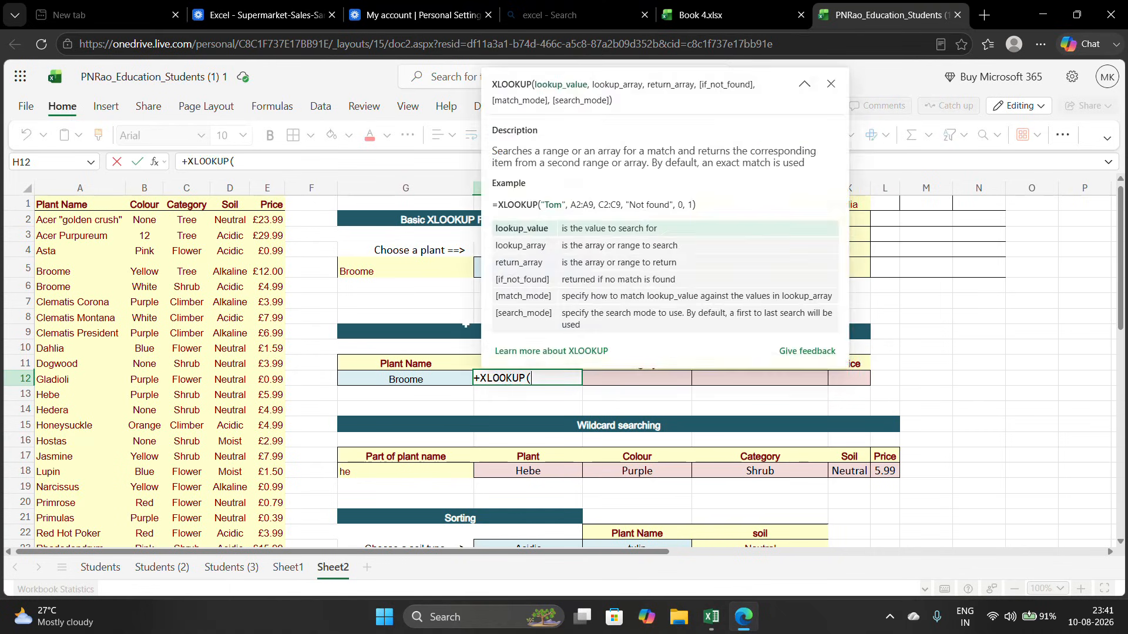
click(395, 379)
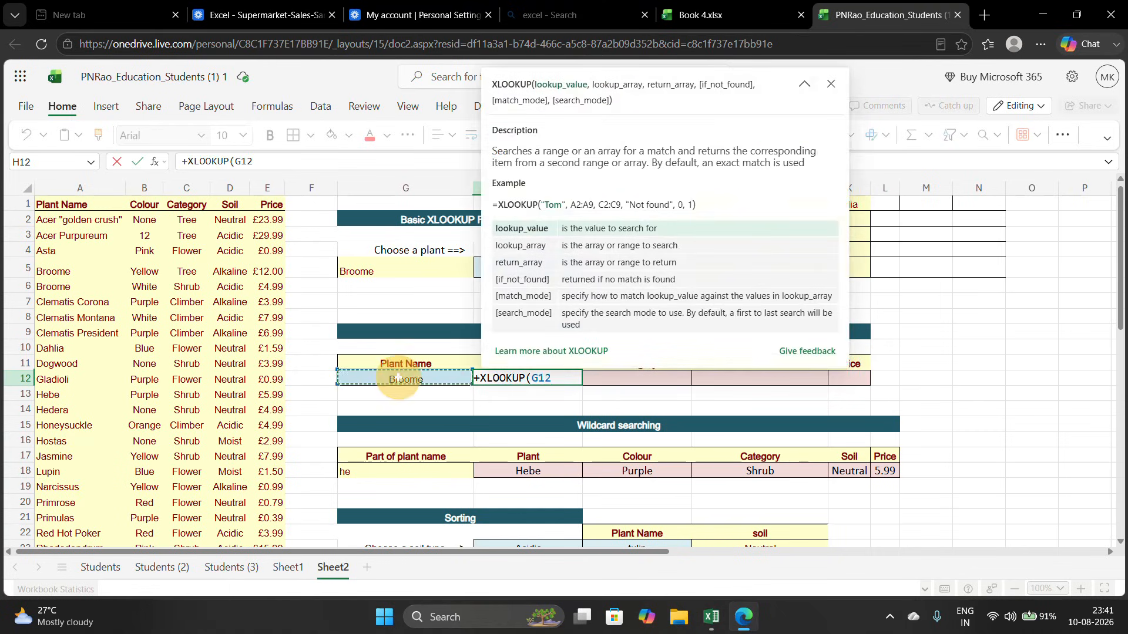
text(,)
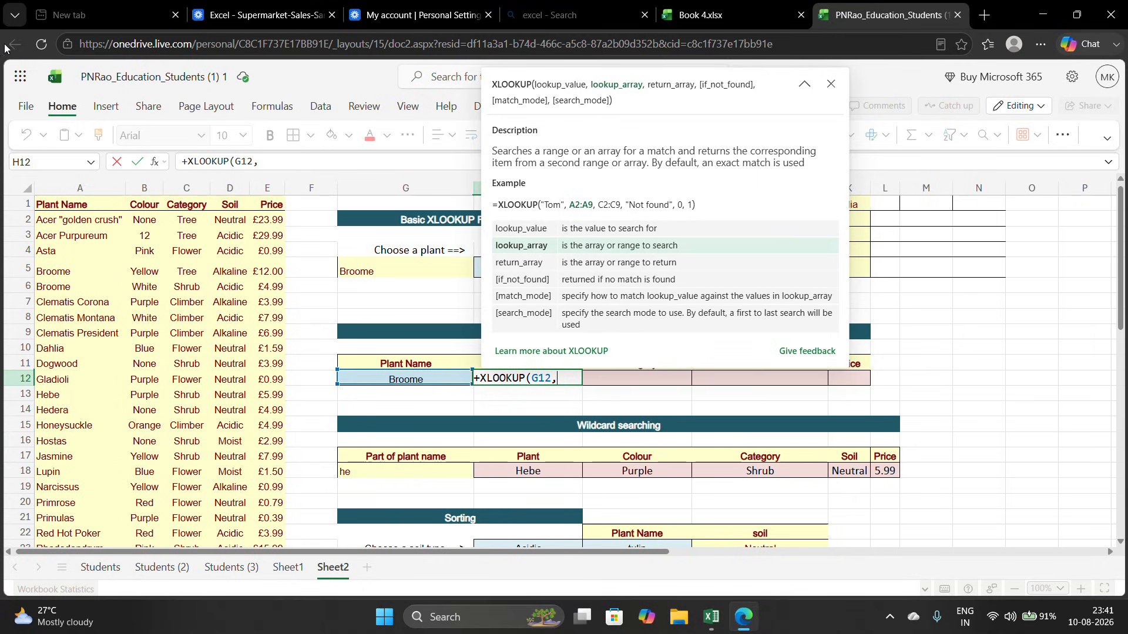
click(86, 182)
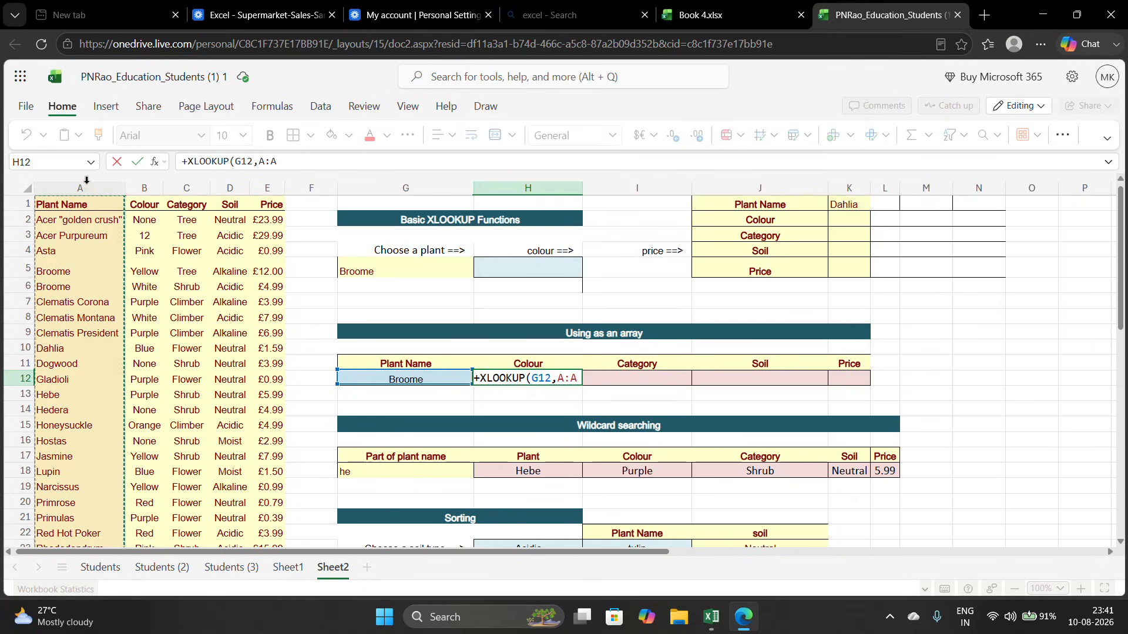
text(,)
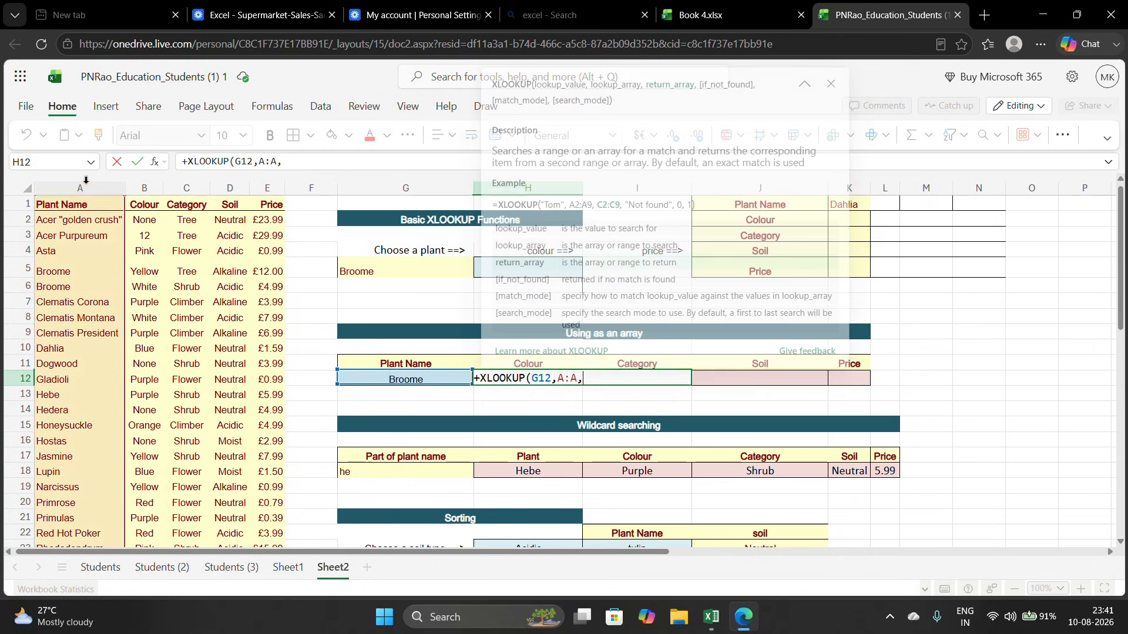
drag(153, 187, 259, 201)
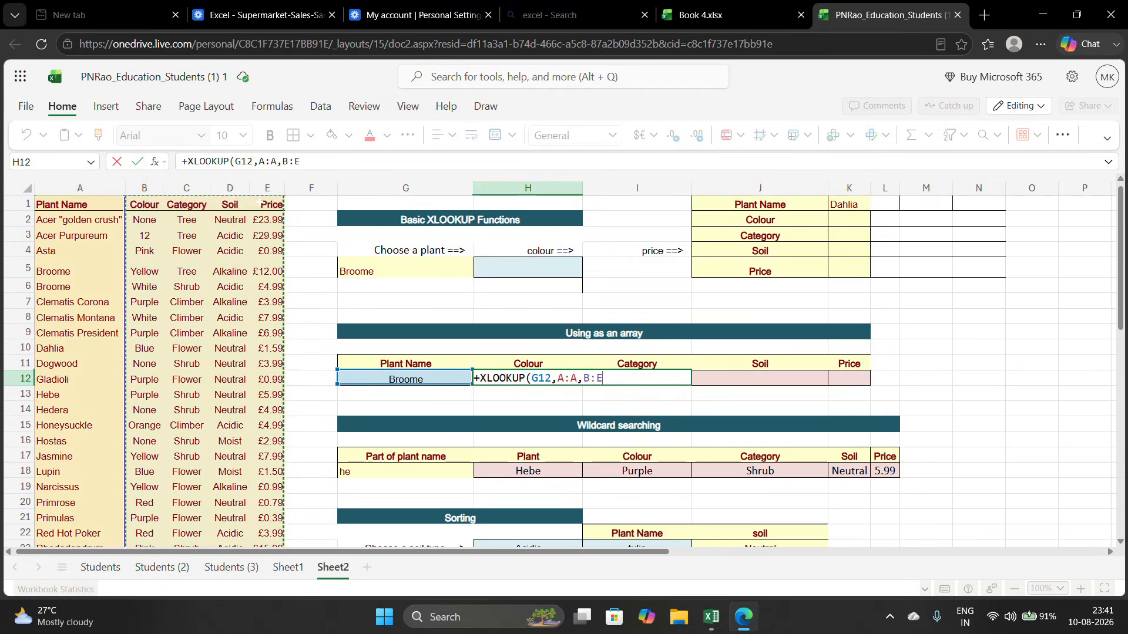
text())
key(Return)
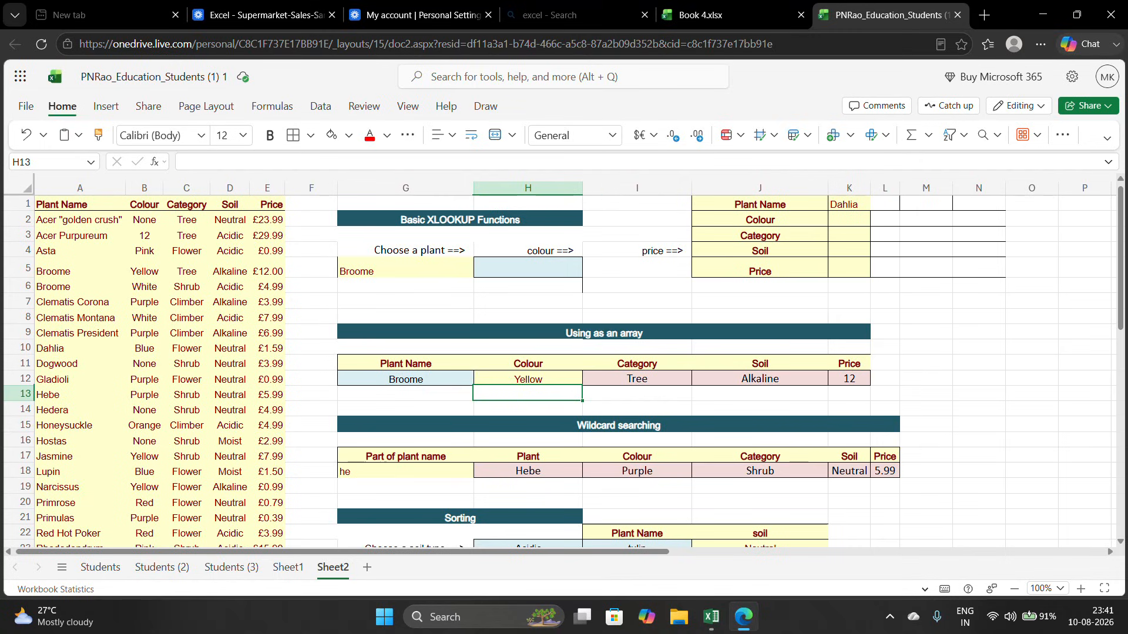
drag(517, 379, 826, 376)
click(803, 397)
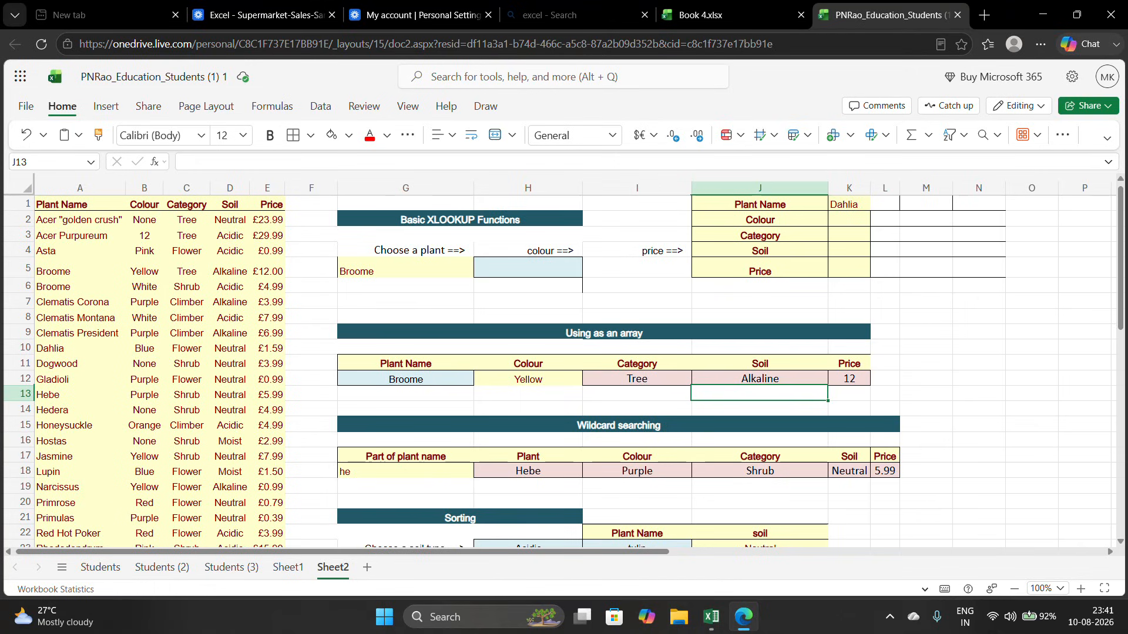
drag(794, 189, 798, 217)
click(883, 249)
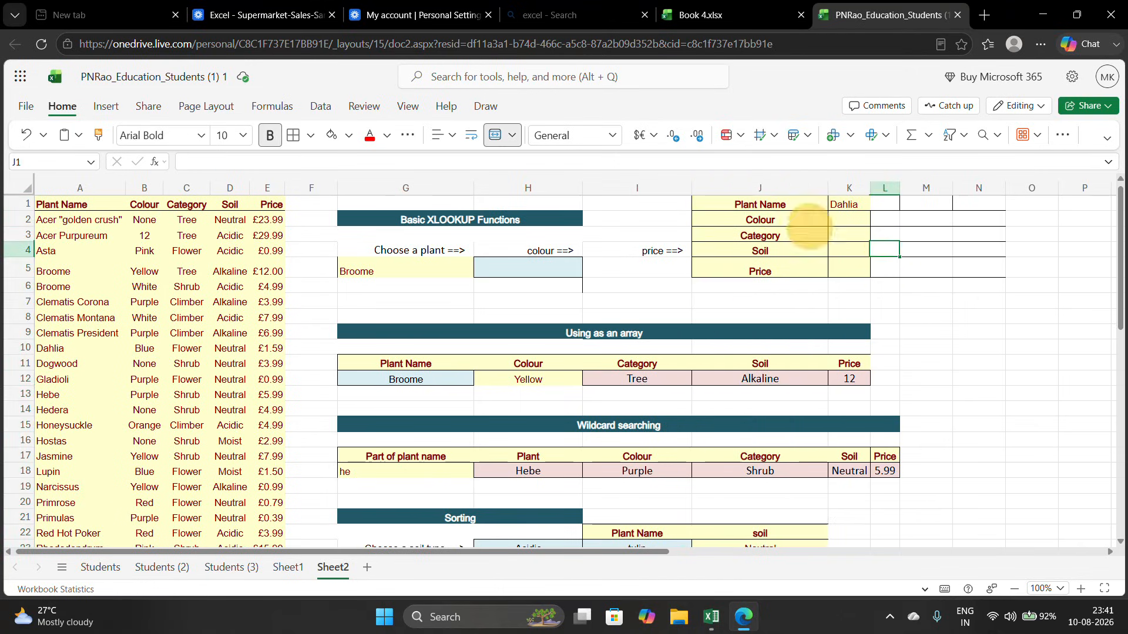
click(809, 224)
click(846, 204)
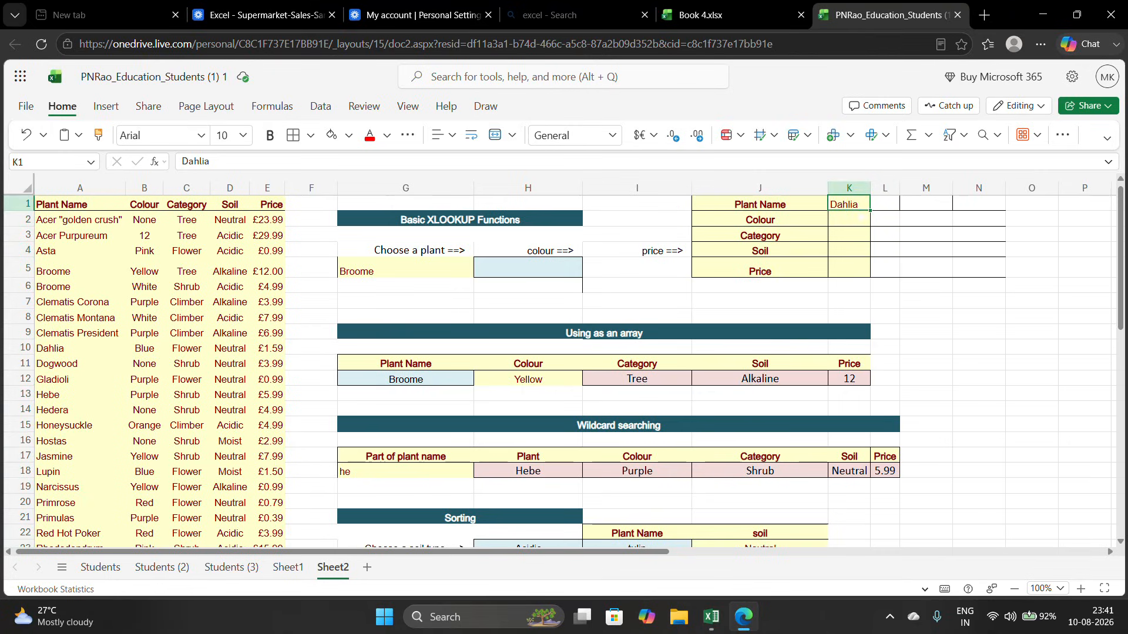
- Enter +XLOOKUP(K1,A:A,B:E) in the Colour cell K2 to look up all details of the plant named in K1
click(851, 223)
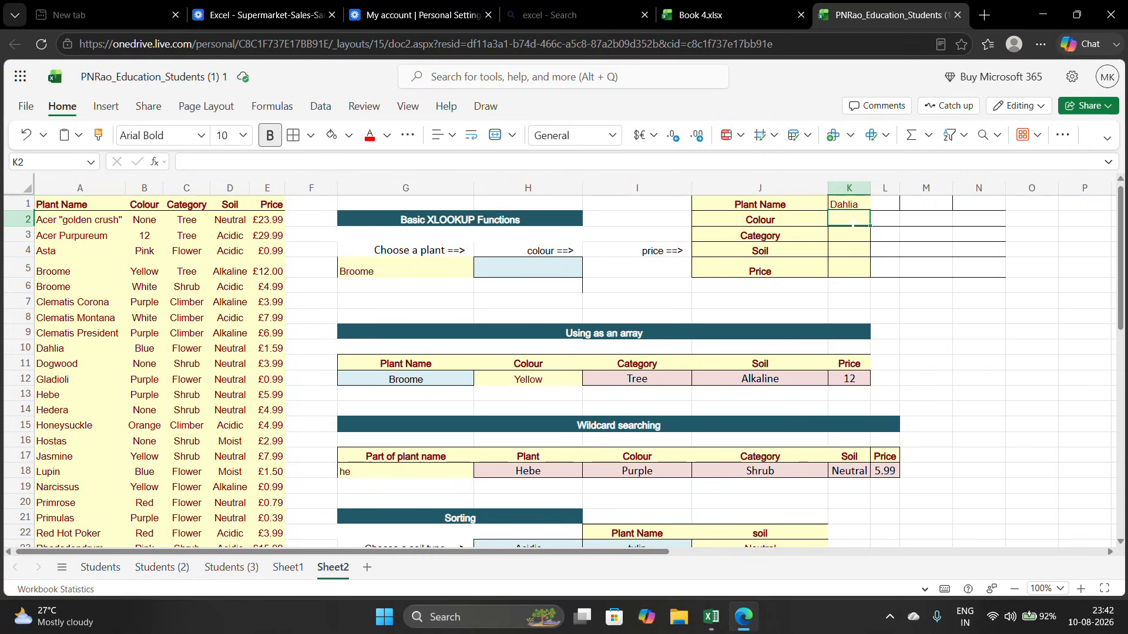
text(+xl)
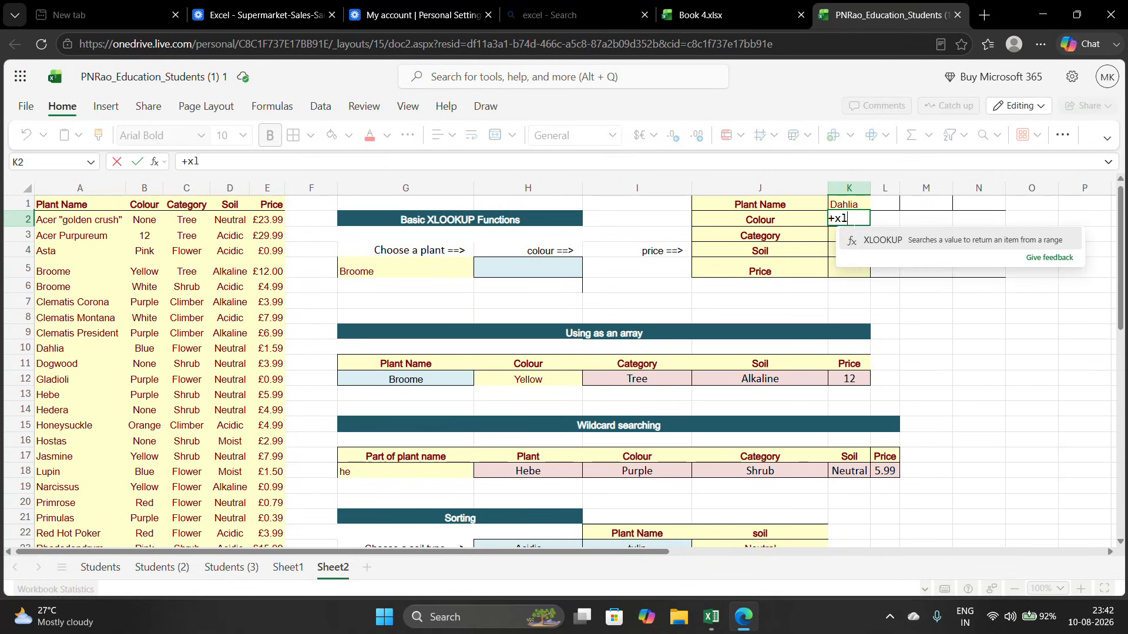
key(Tab)
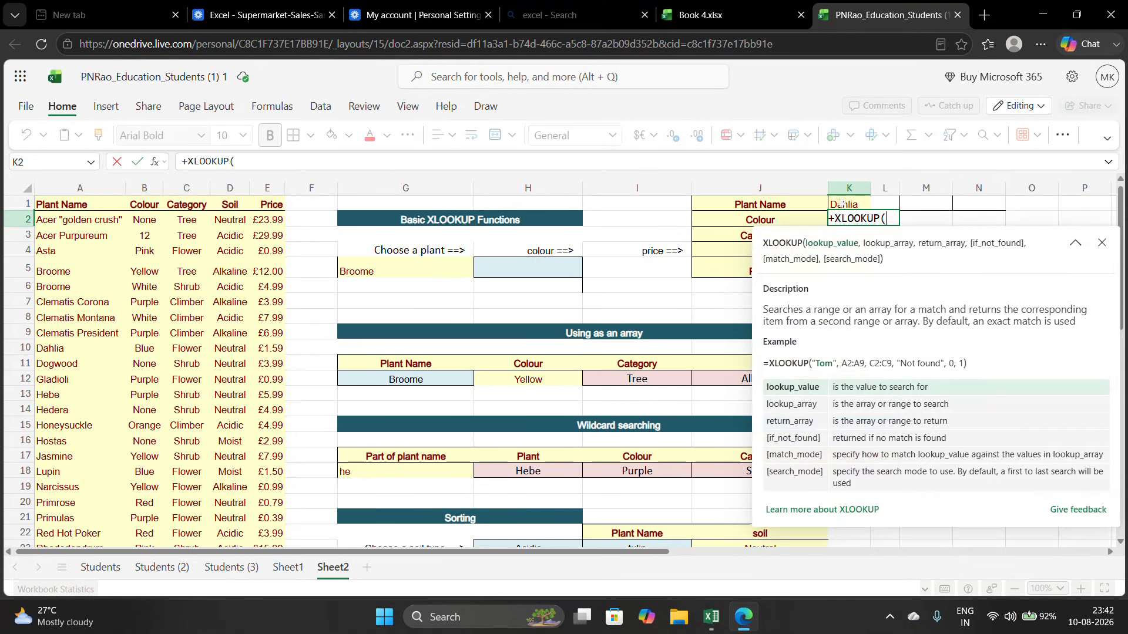
click(844, 203)
text(,)
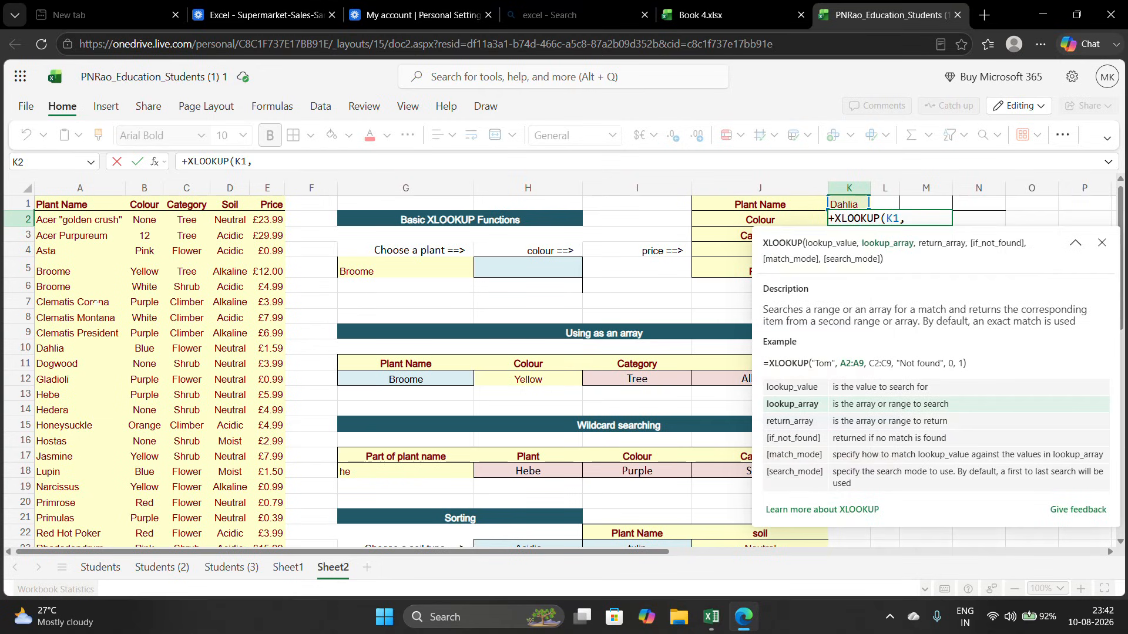
click(83, 181)
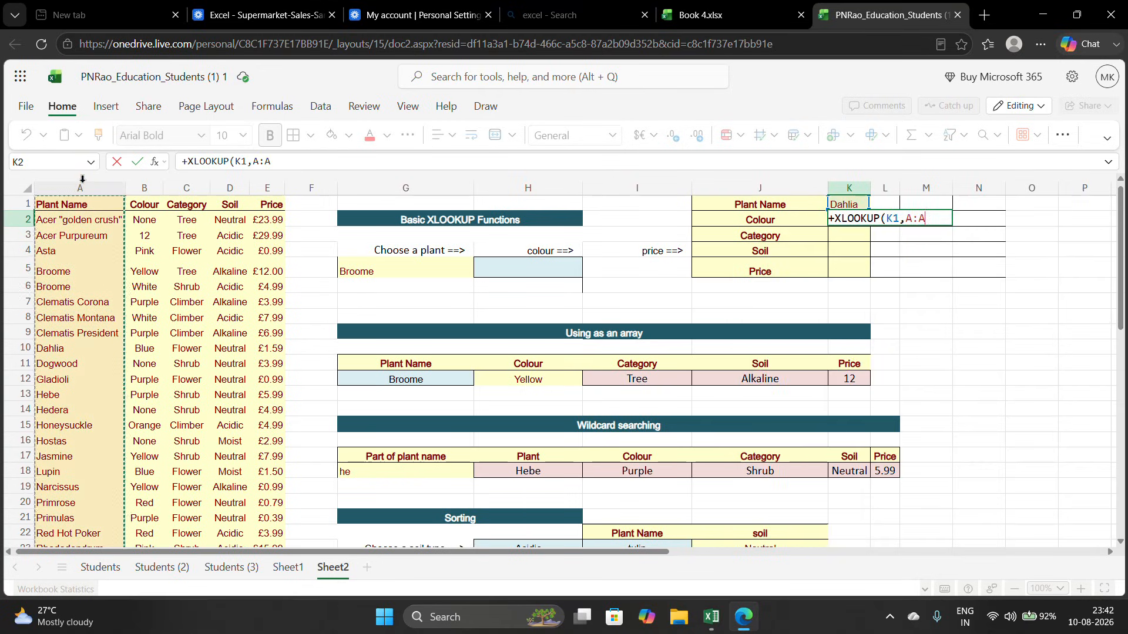
text(,)
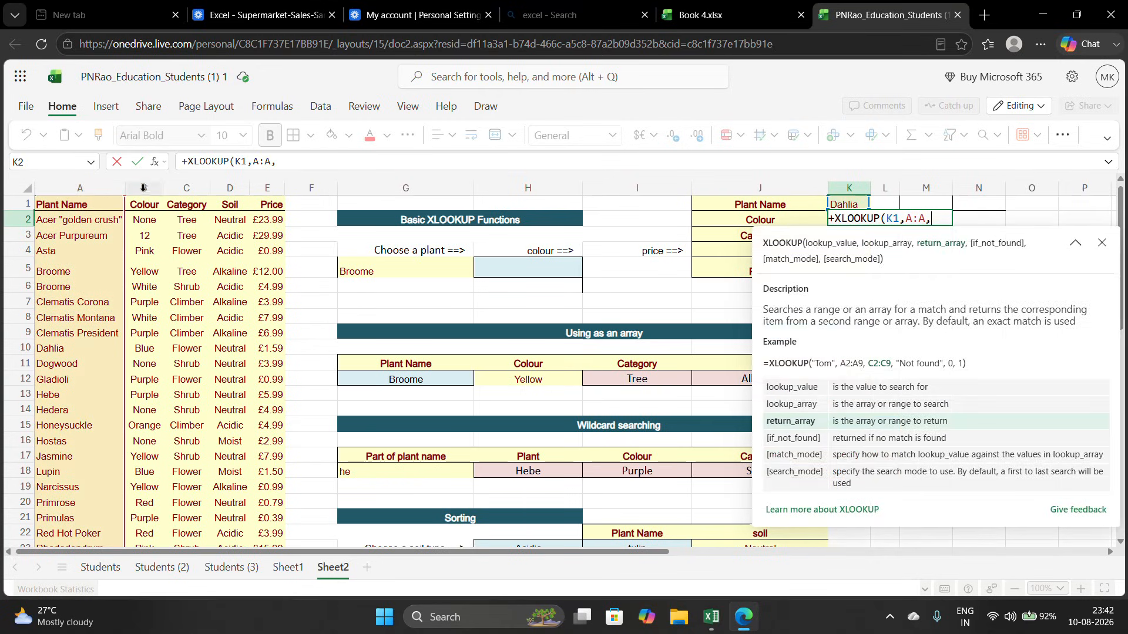
drag(144, 187, 259, 185)
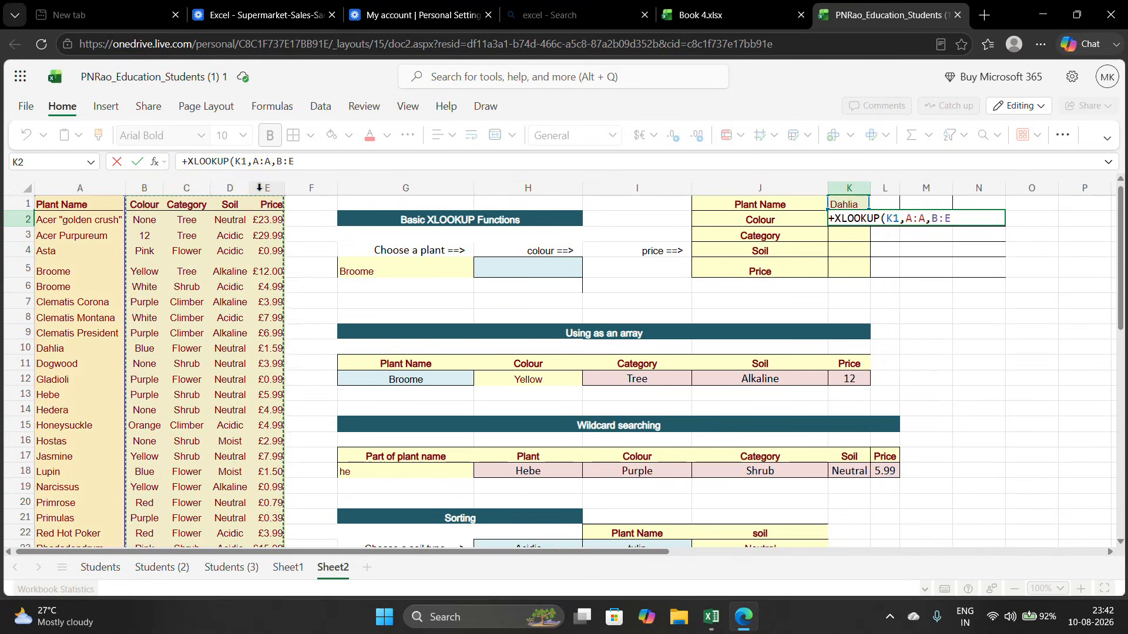
text())
key(Return)
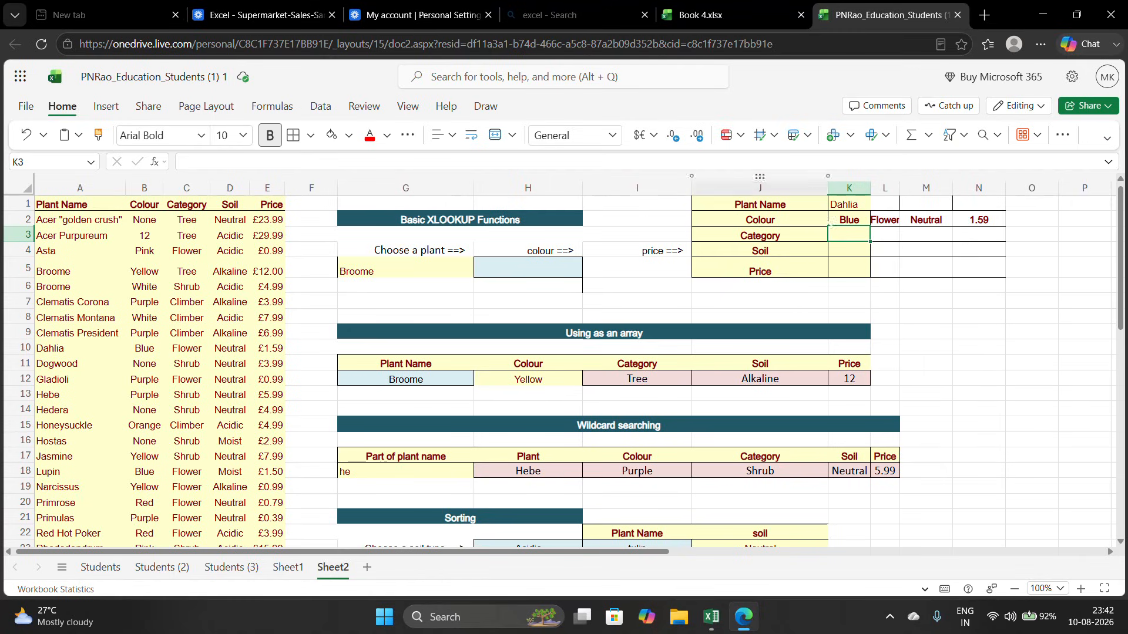
- Wrap the K2 lookup in TRANSPOSE so the details run vertically, making the formula =TRANSPOSE(XLOOKUP(K1,A:A,B:E))
click(841, 219)
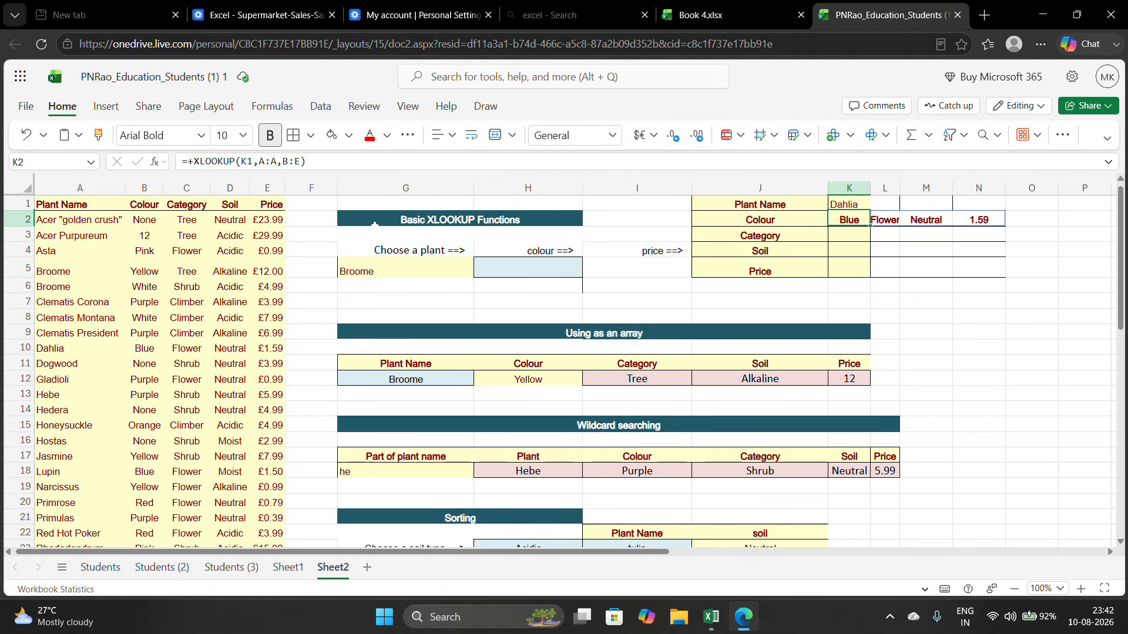
click(194, 162)
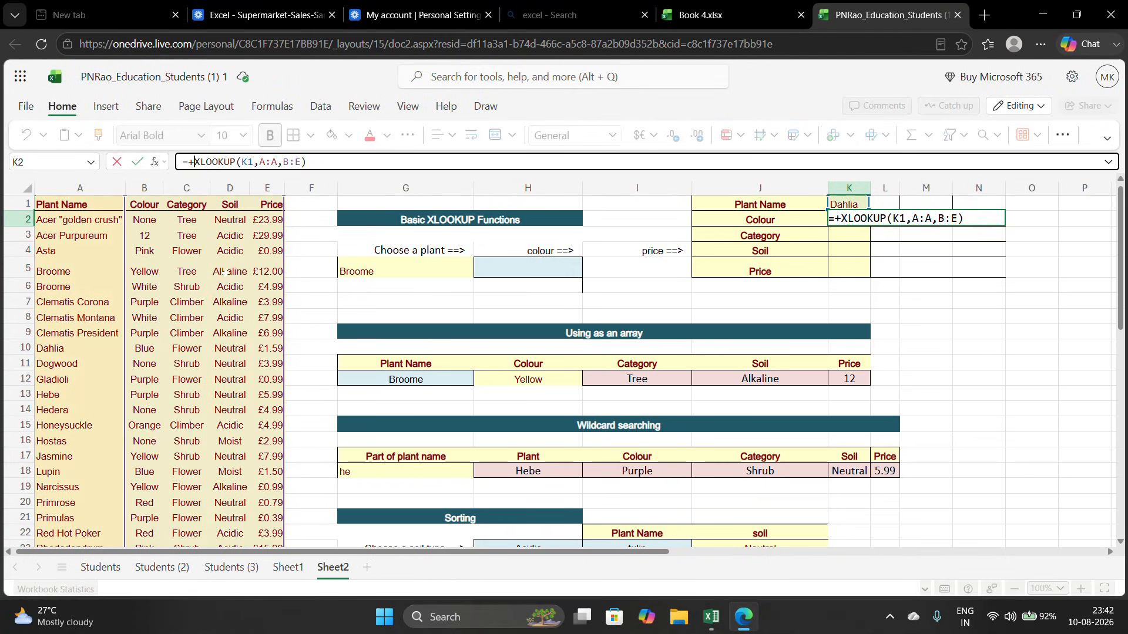
key(BackSpace)
text(tra)
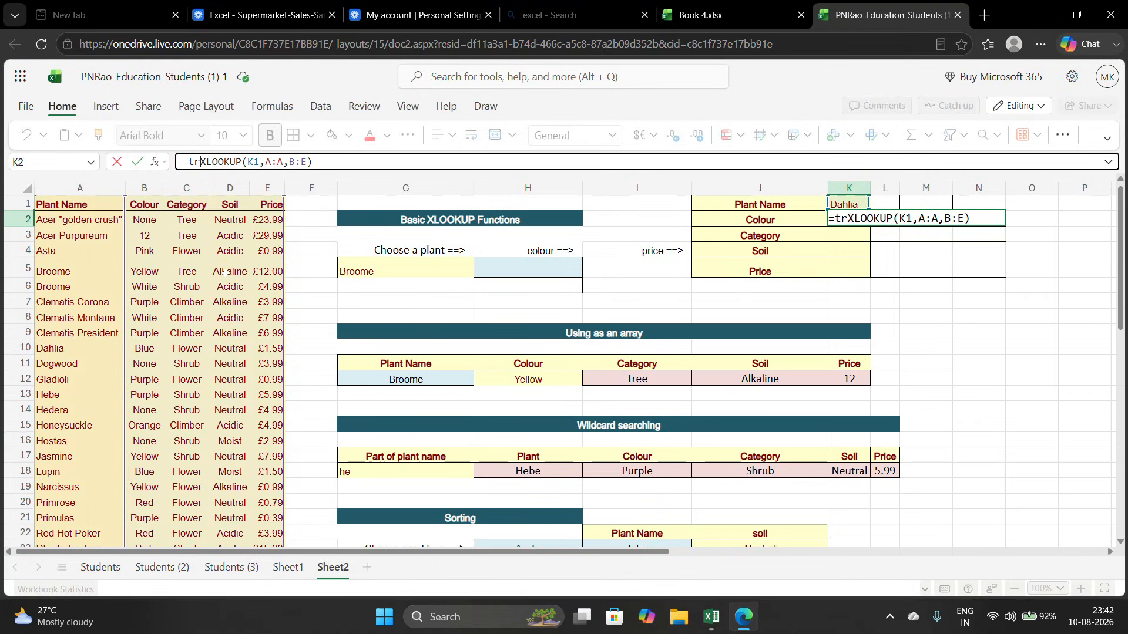
key(BackSpace)
key(BackSpace)
key(BackSpace)
key(BackSpace)
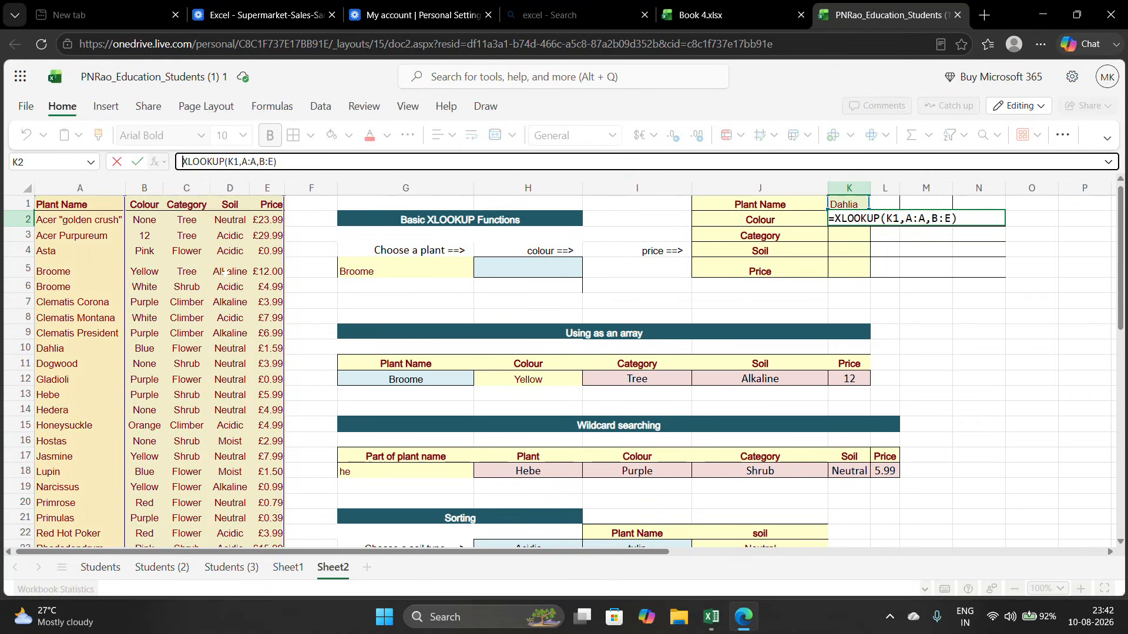
text(=tra)
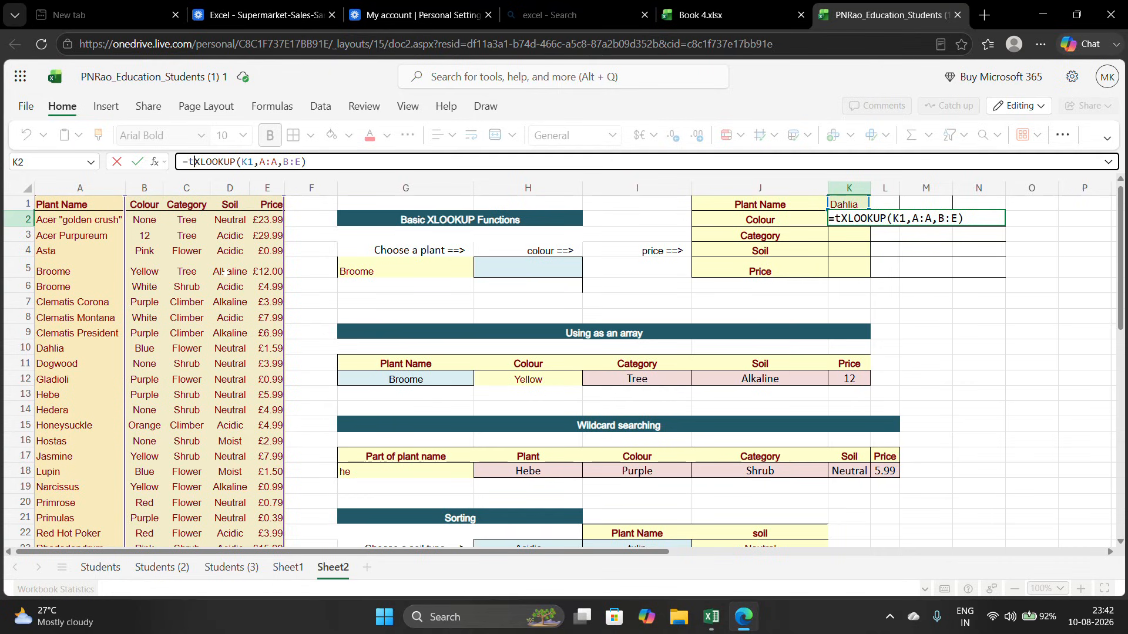
text(nspo)
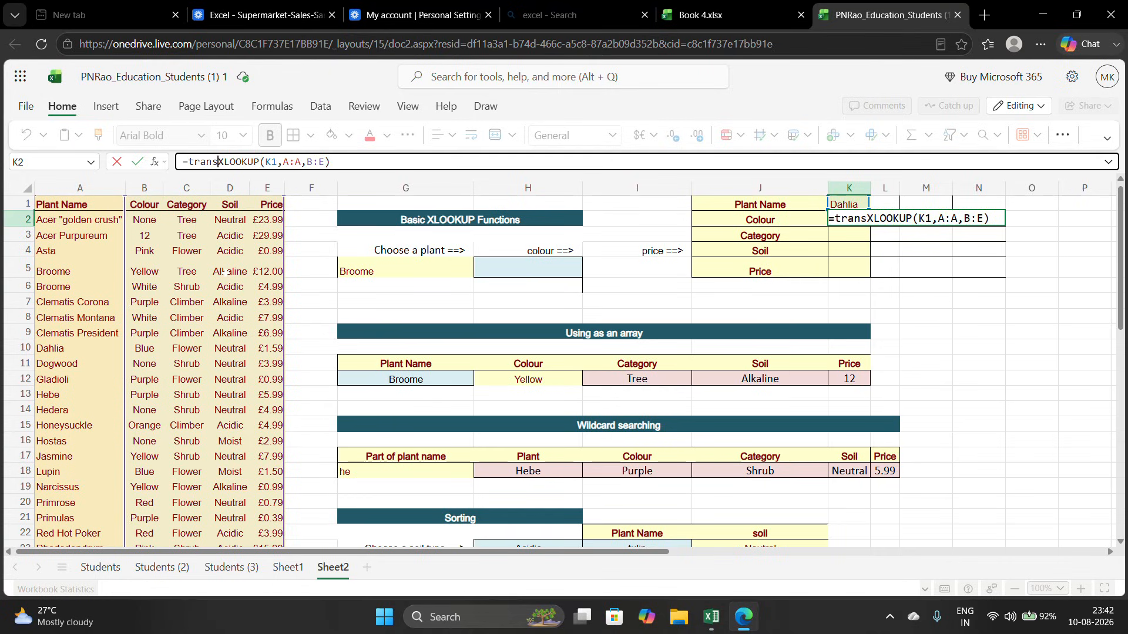
text(se)
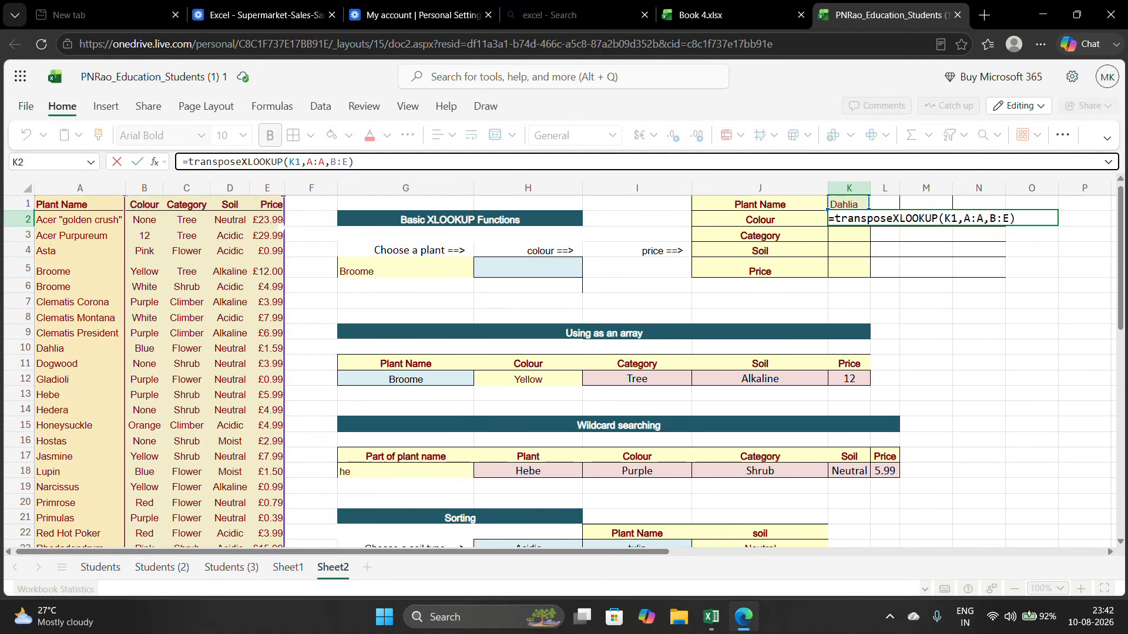
text(()
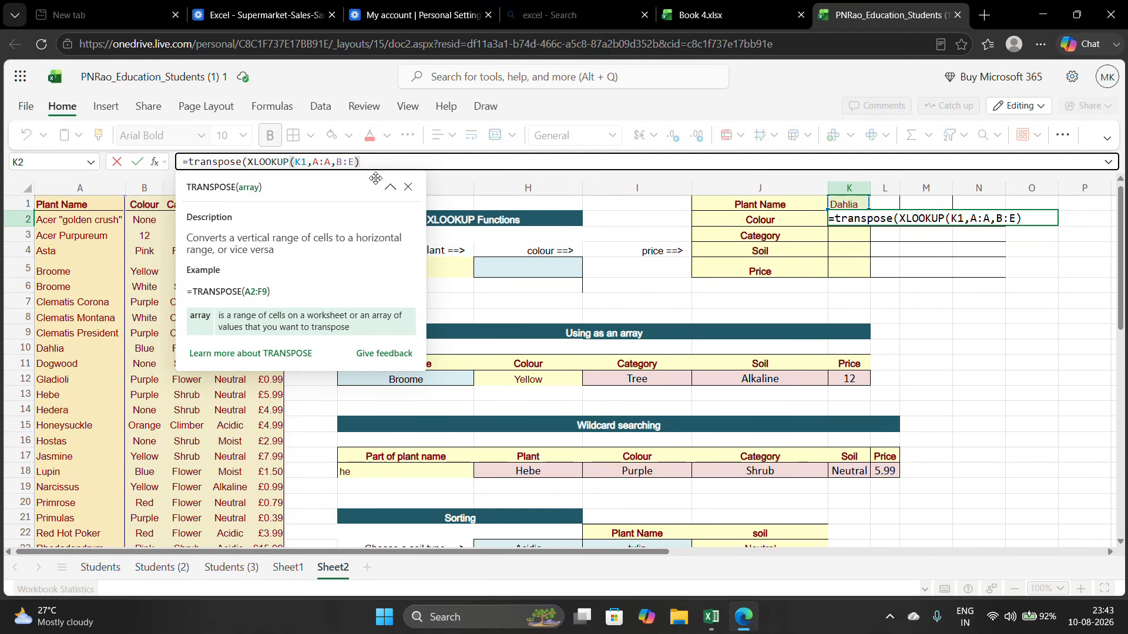
text())
key(Return)
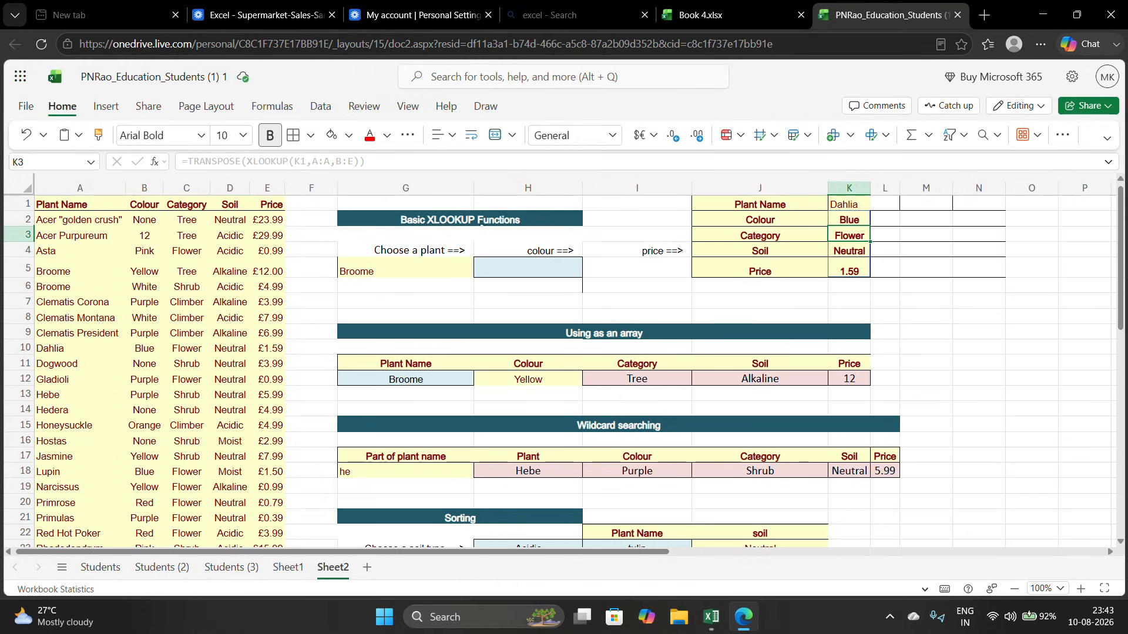
click(385, 269)
click(553, 267)
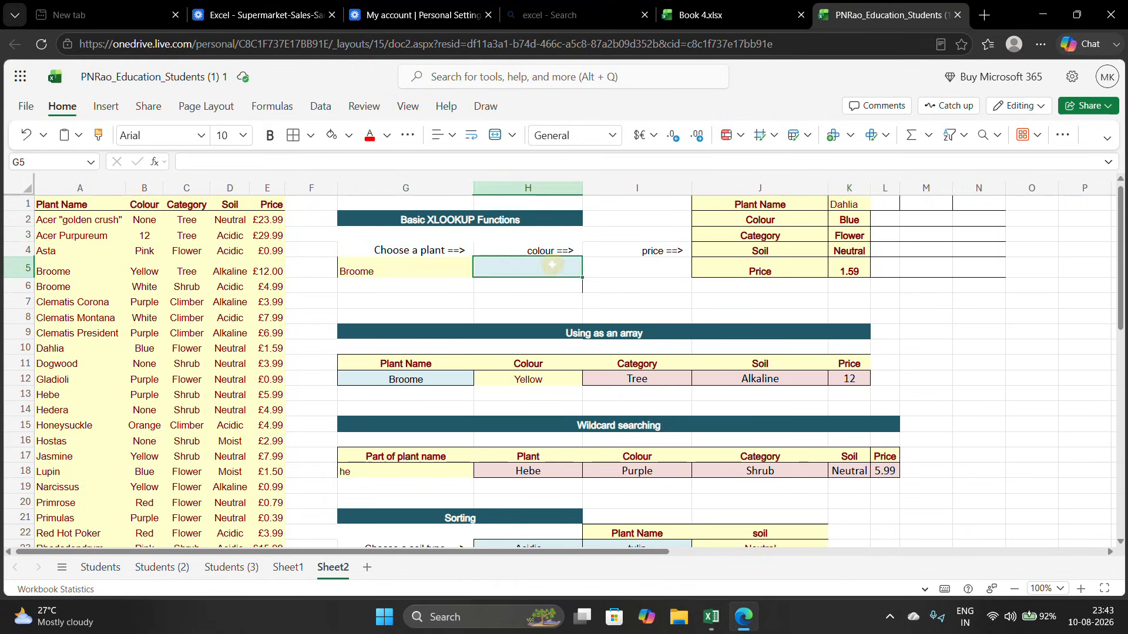
click(635, 270)
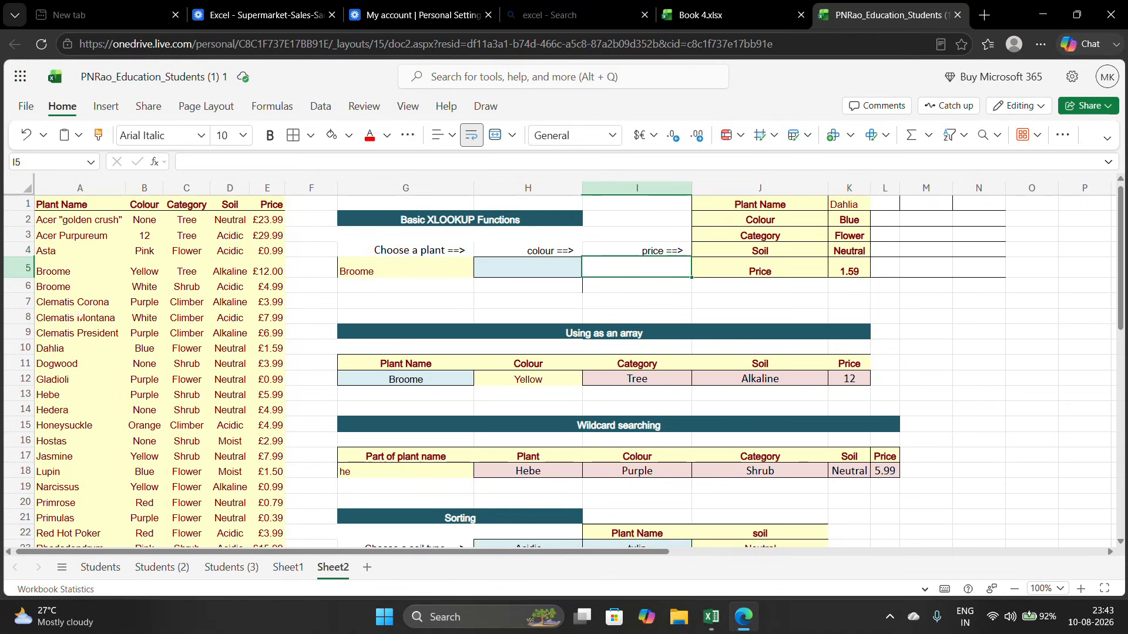
click(144, 187)
click(265, 188)
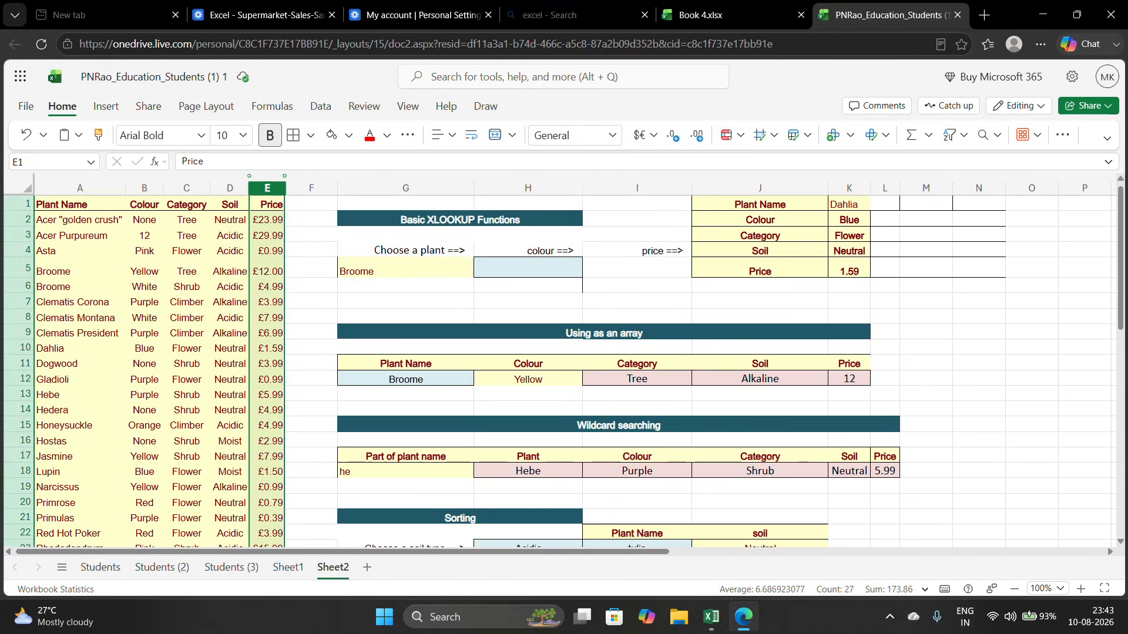
click(637, 379)
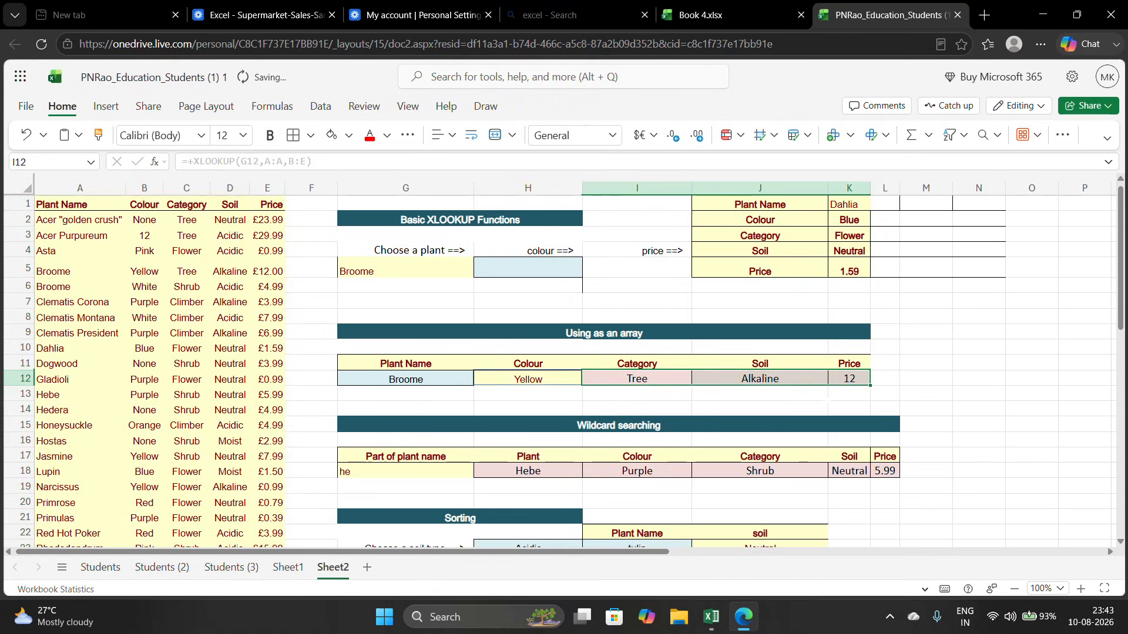
click(527, 395)
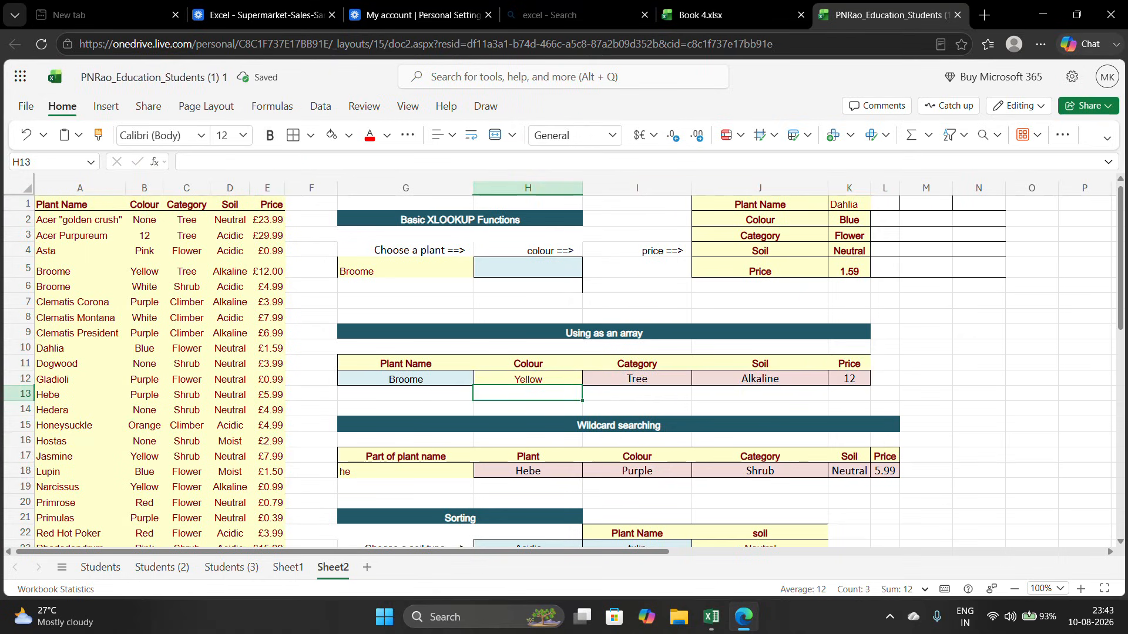
- Enter +XLOOKUP(G5,A:A,B:B) in the colour cell H5 to look up the chosen plant's colour
click(517, 268)
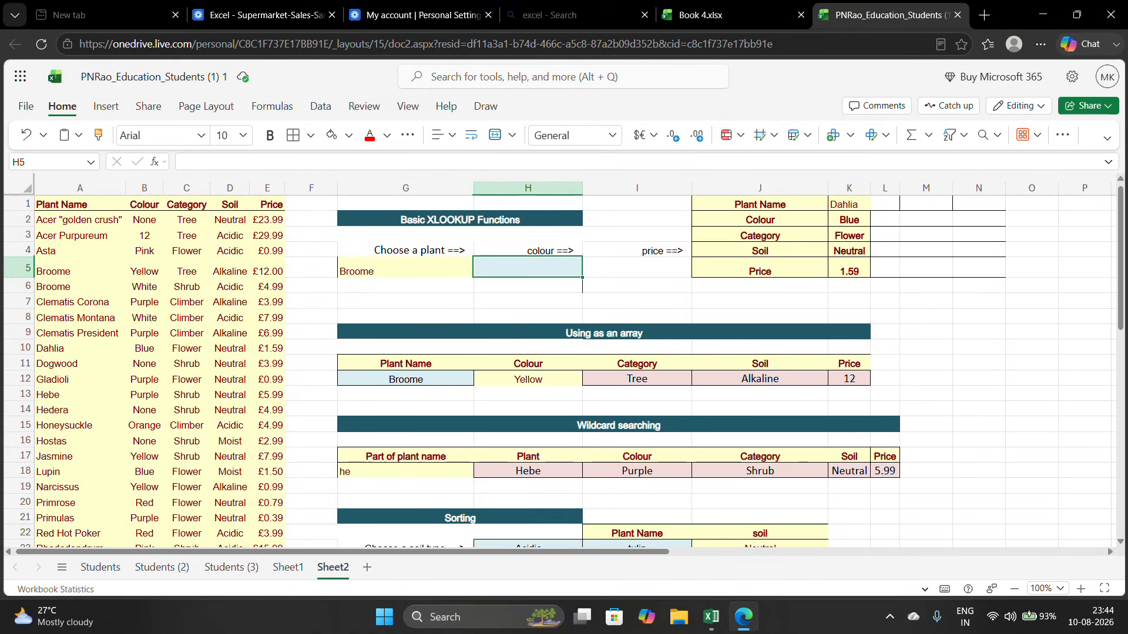
text(+XLOOKUP()
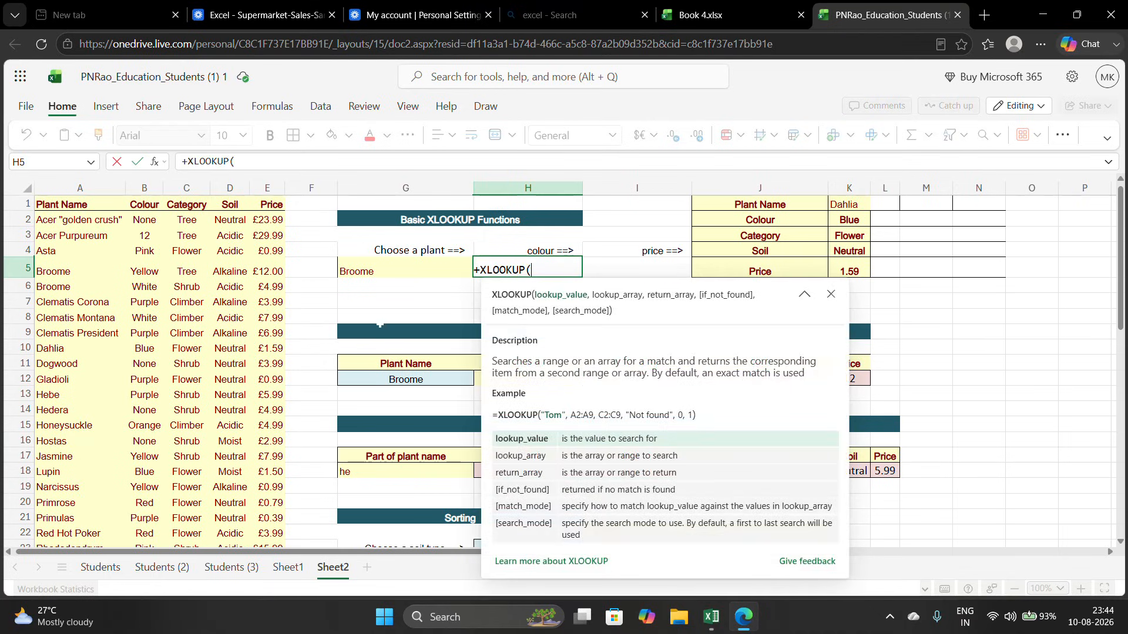
text(G5,A:A)
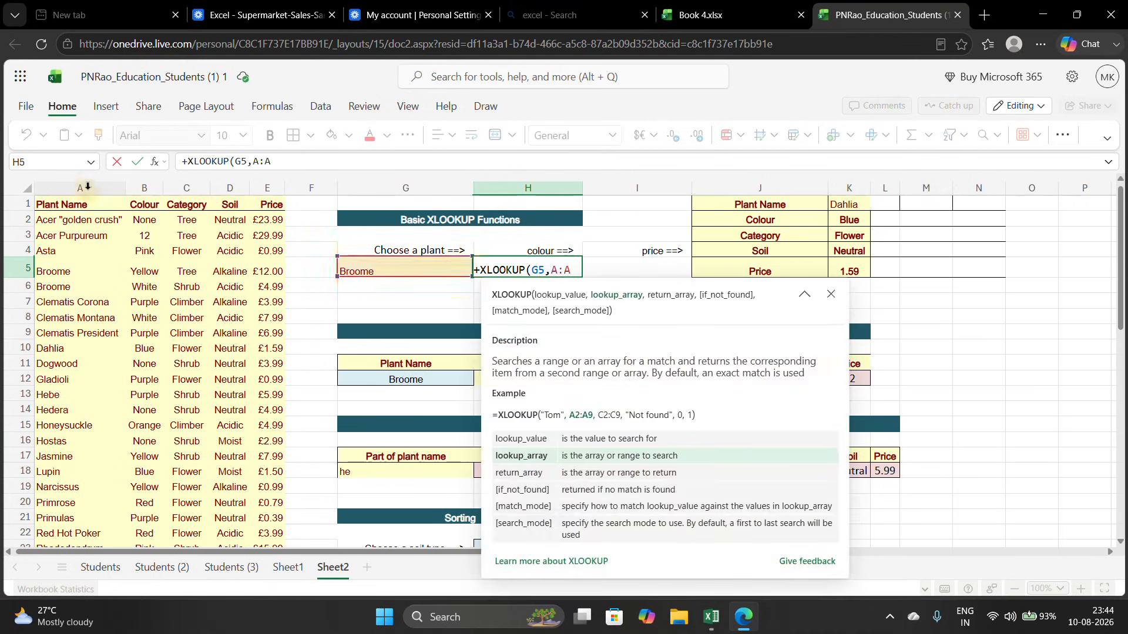
click(82, 188)
text(,)
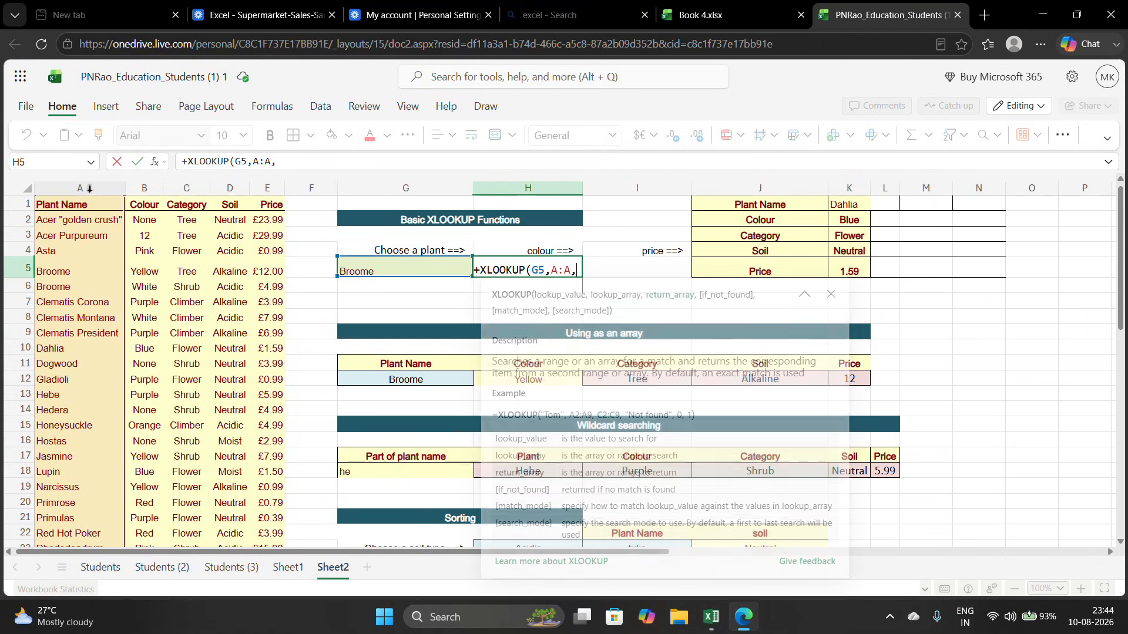
click(144, 188)
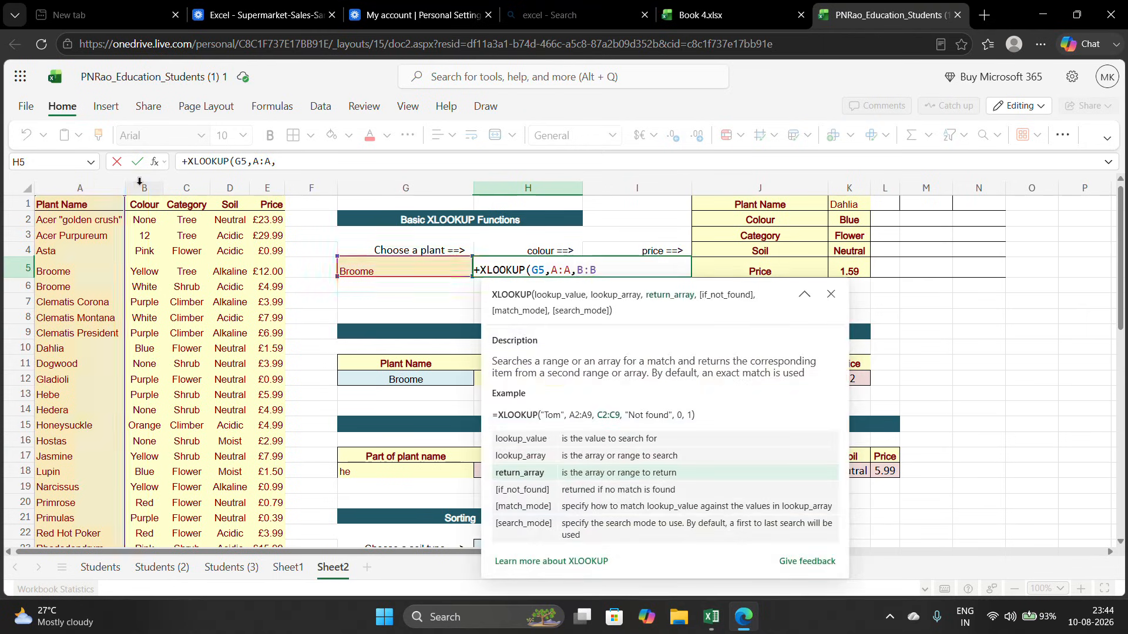
key(Return)
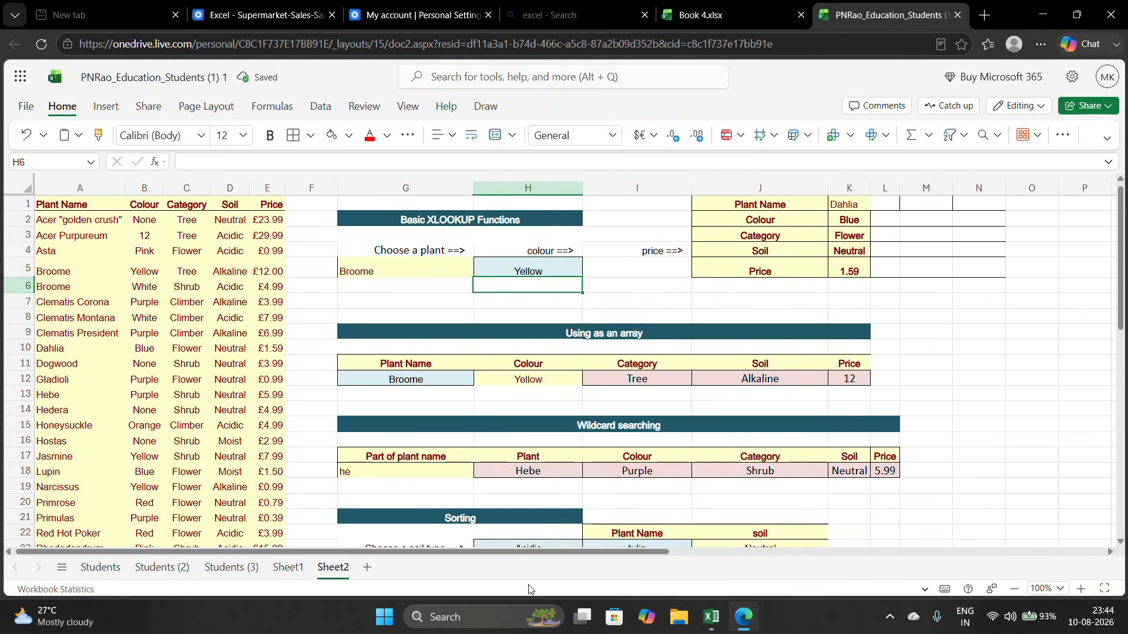
- Delete the single-column colour lookup from cell H5
click(617, 270)
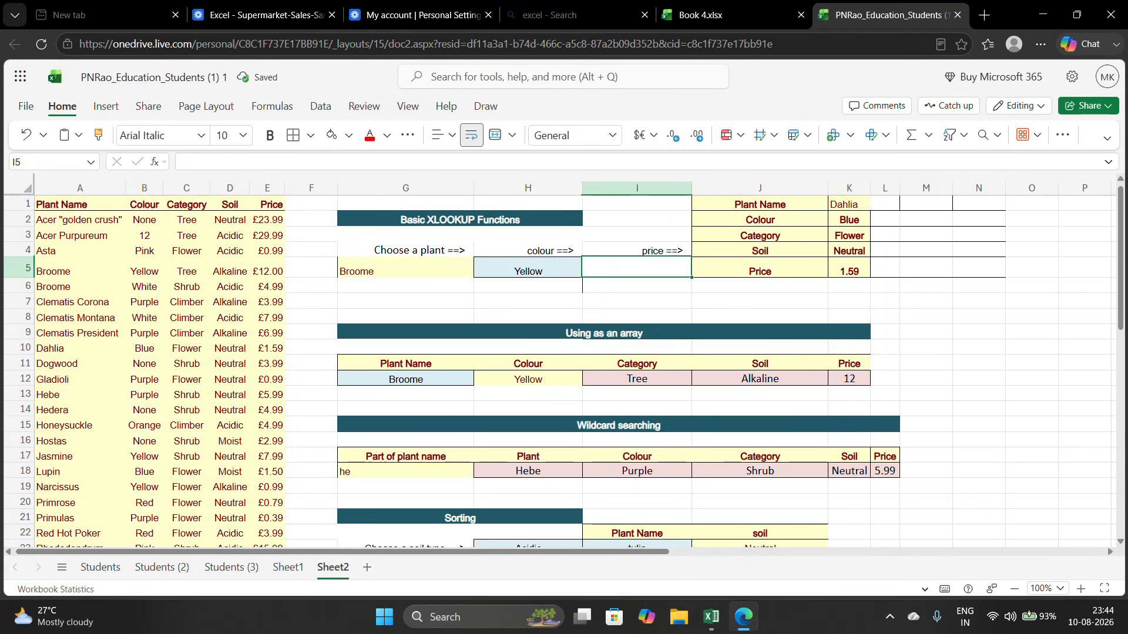
click(551, 269)
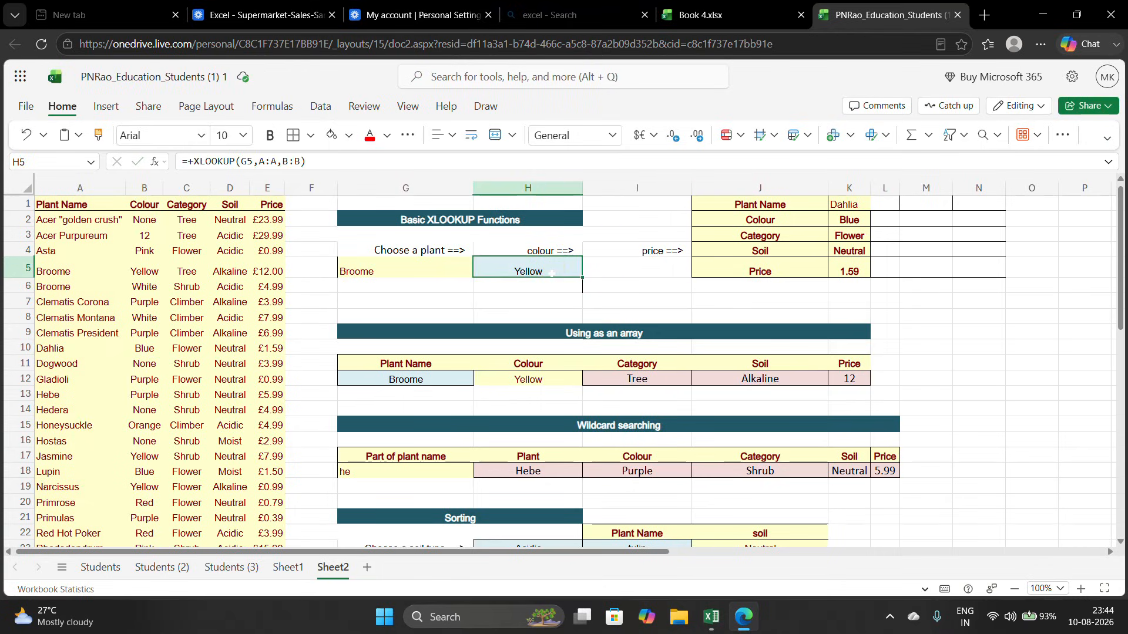
key(Delete)
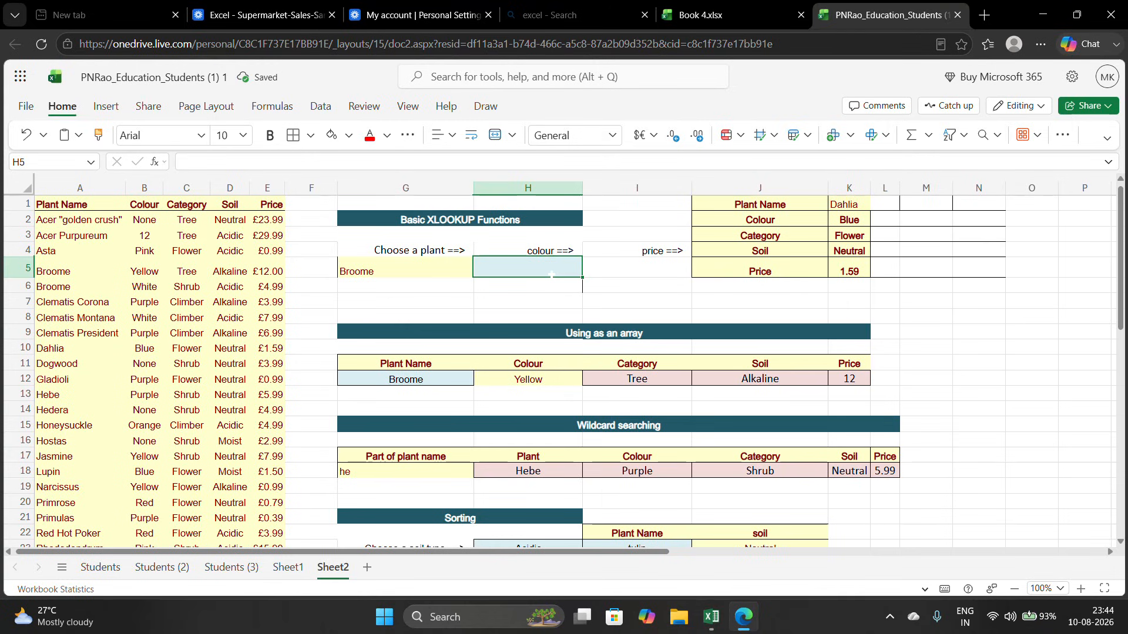
- Begin an XLOOKUP formula in H5 with G5 as the lookup value and column A as the lookup array
text(+xl)
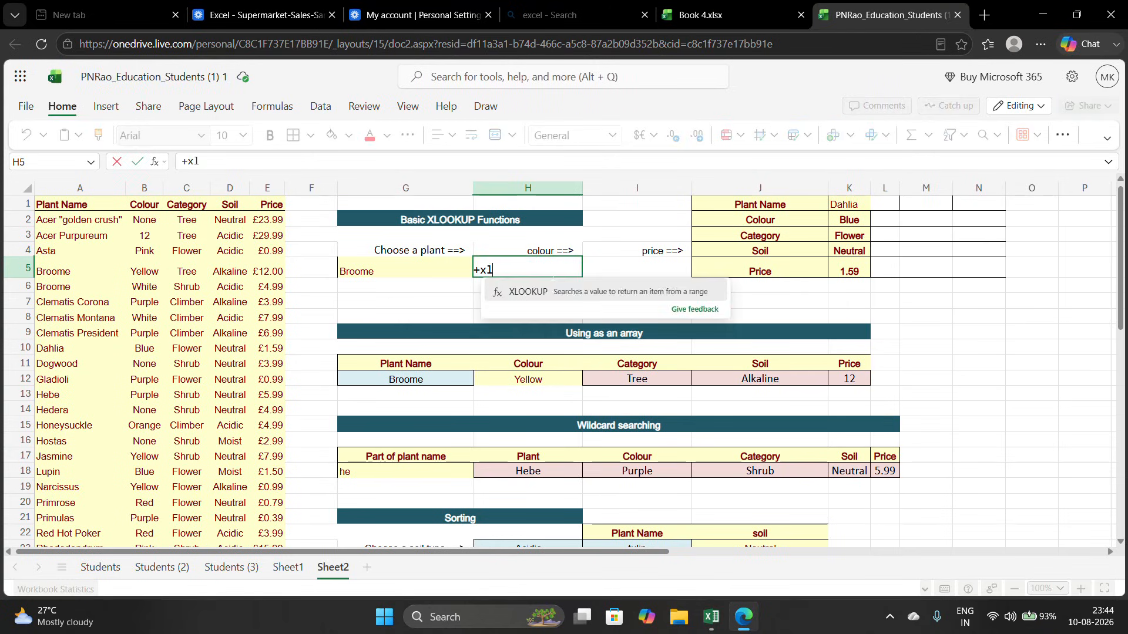
click(552, 292)
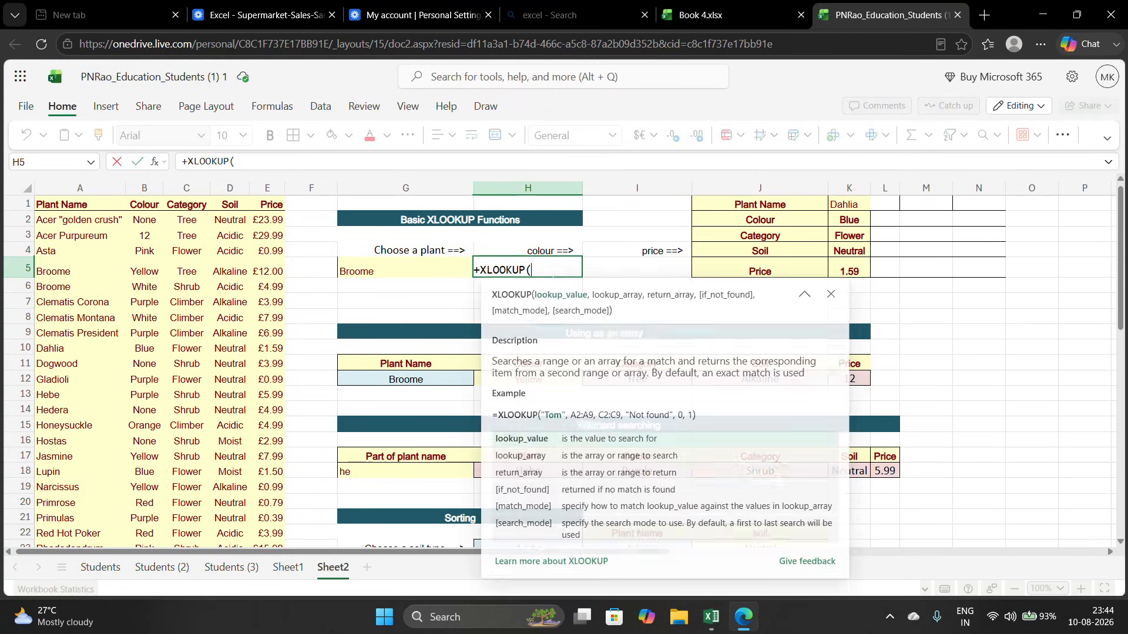
click(415, 267)
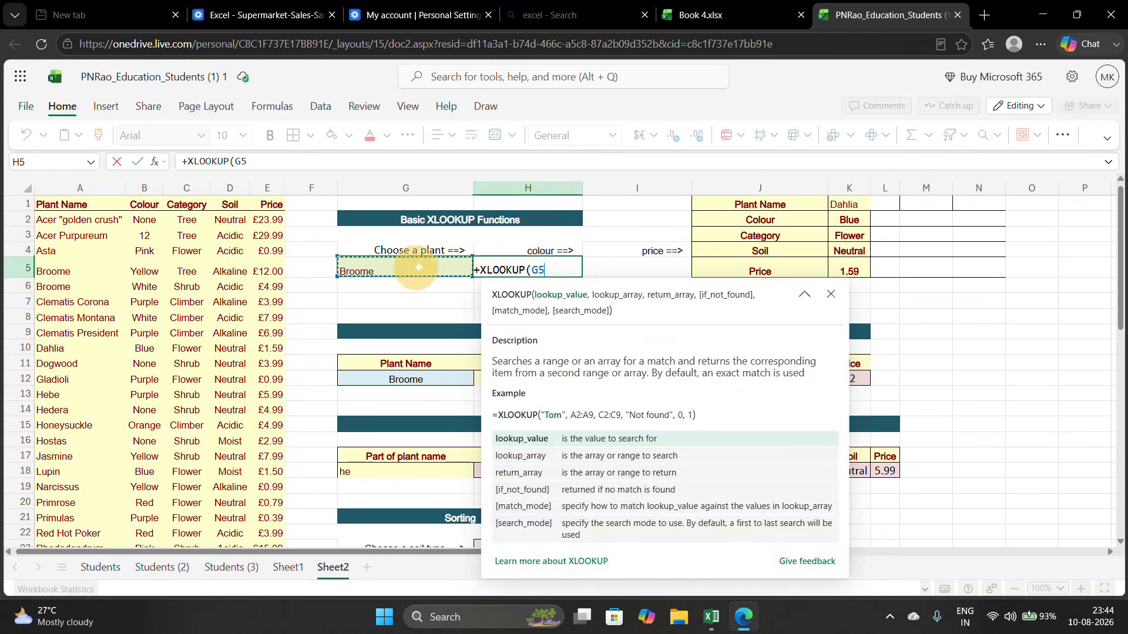
text(,)
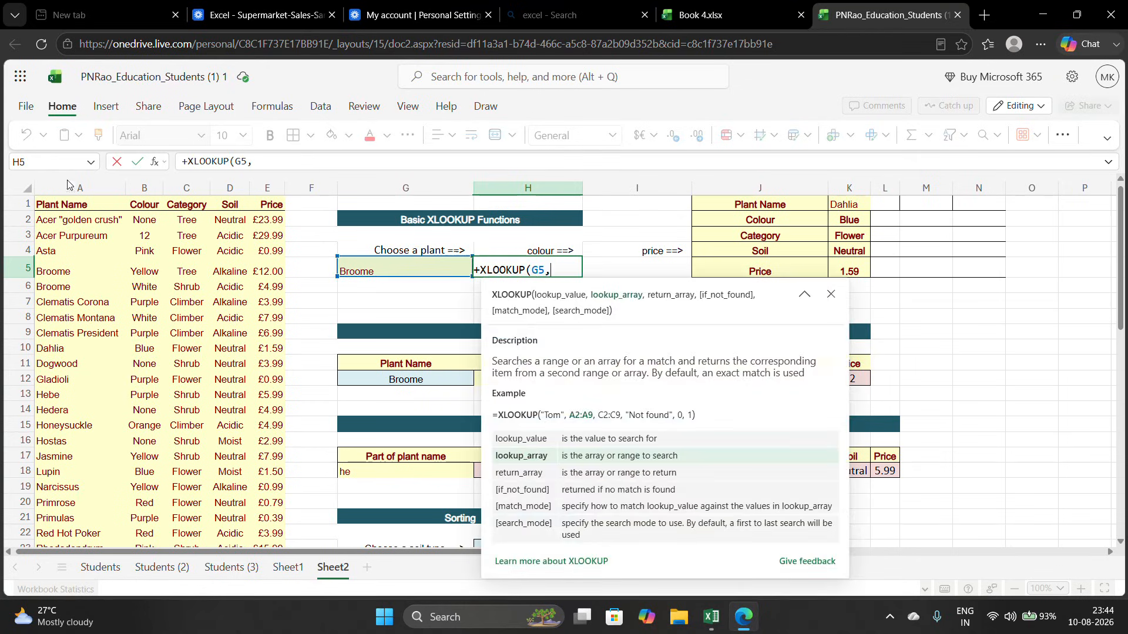
click(85, 187)
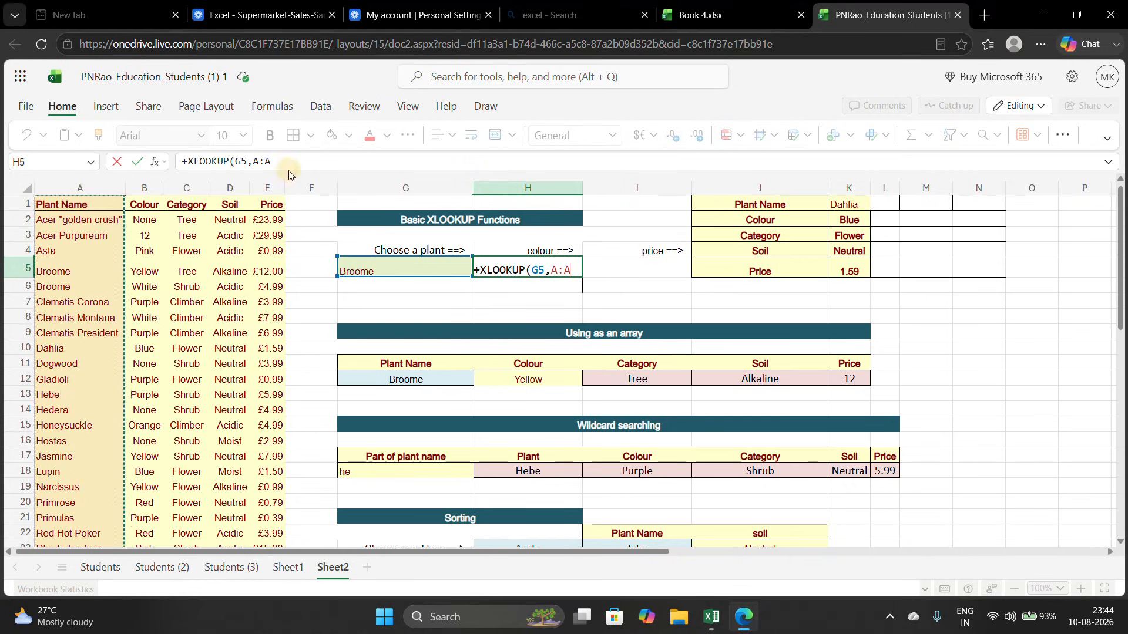
text(,)
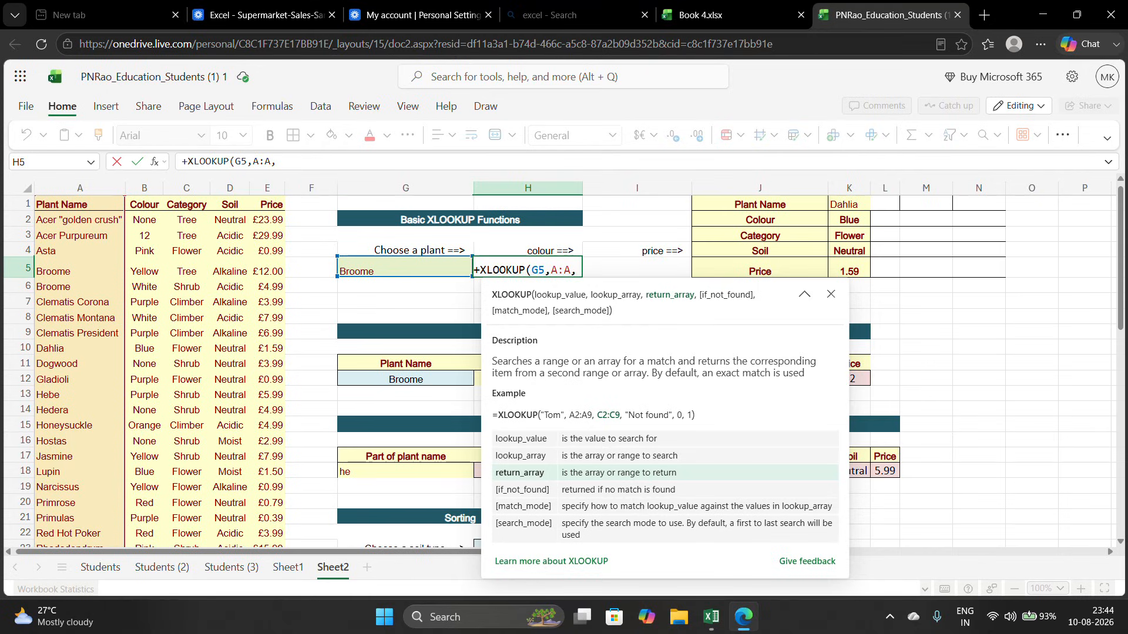
- Use CHOOSE({1,2},B:B,E:E) as the return array of the H5 lookup to fetch colour and price together
text(choo)
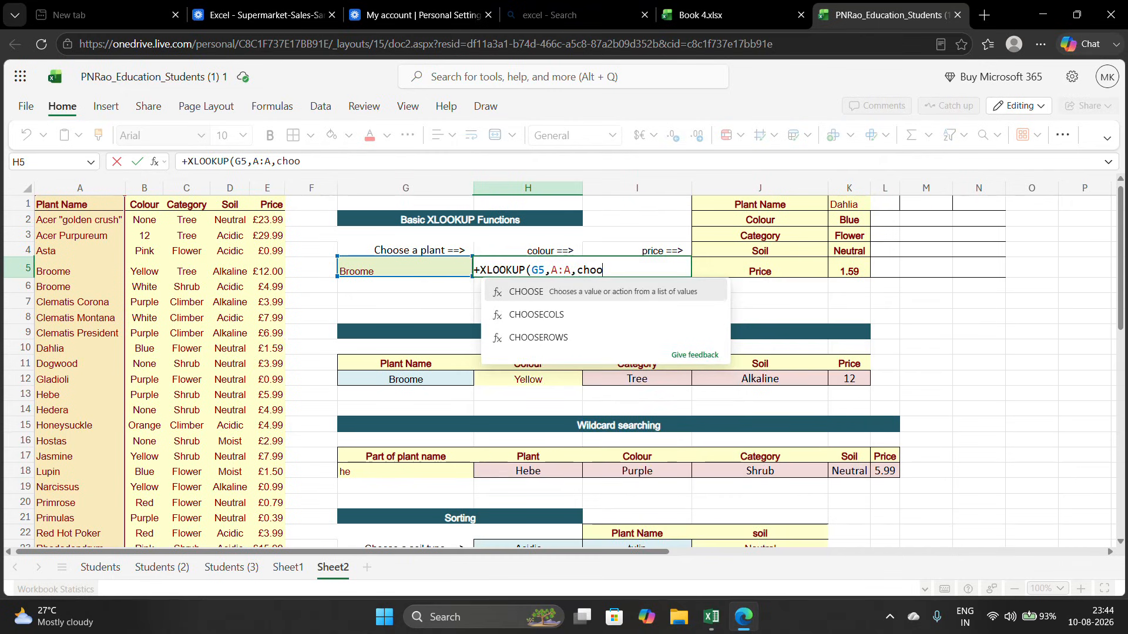
text(se)
key(Tab)
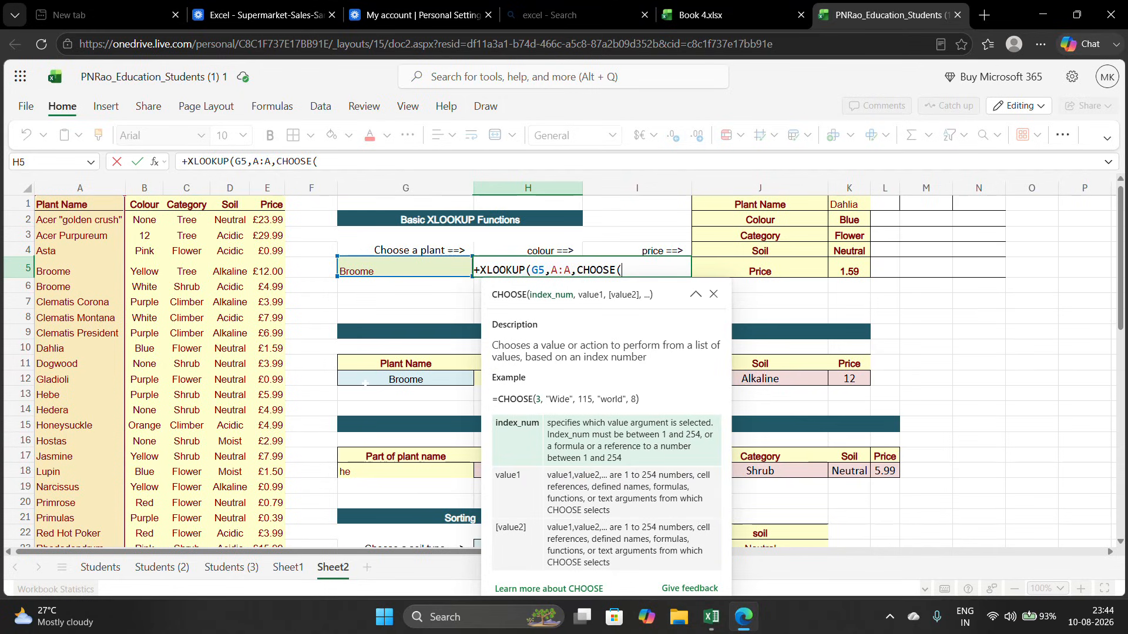
text({1,2},)
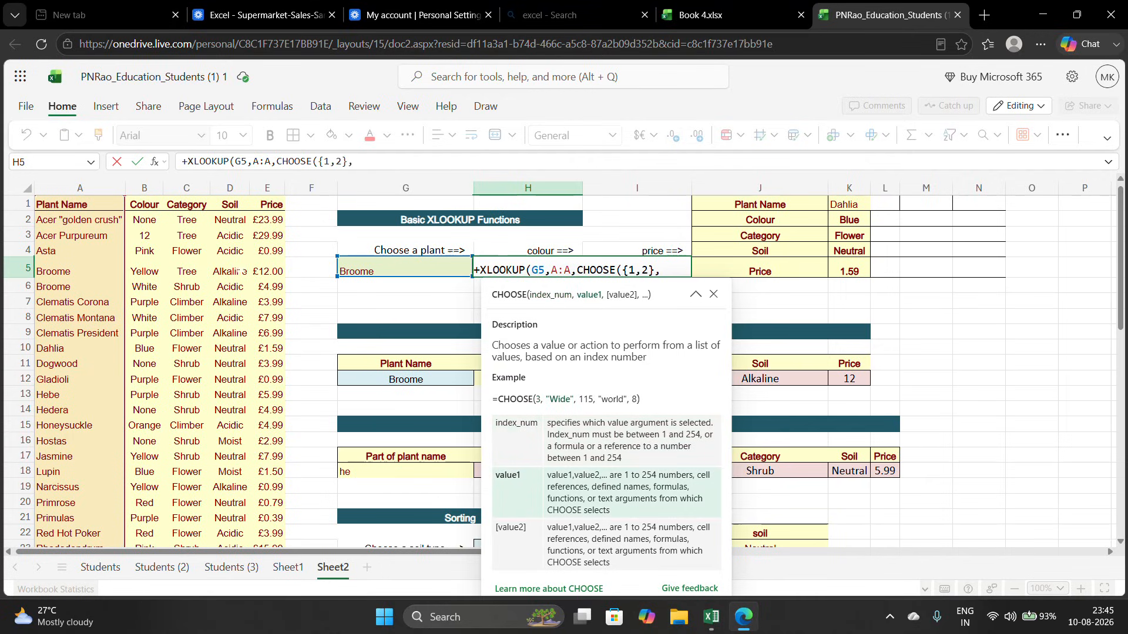
click(145, 188)
text(,)
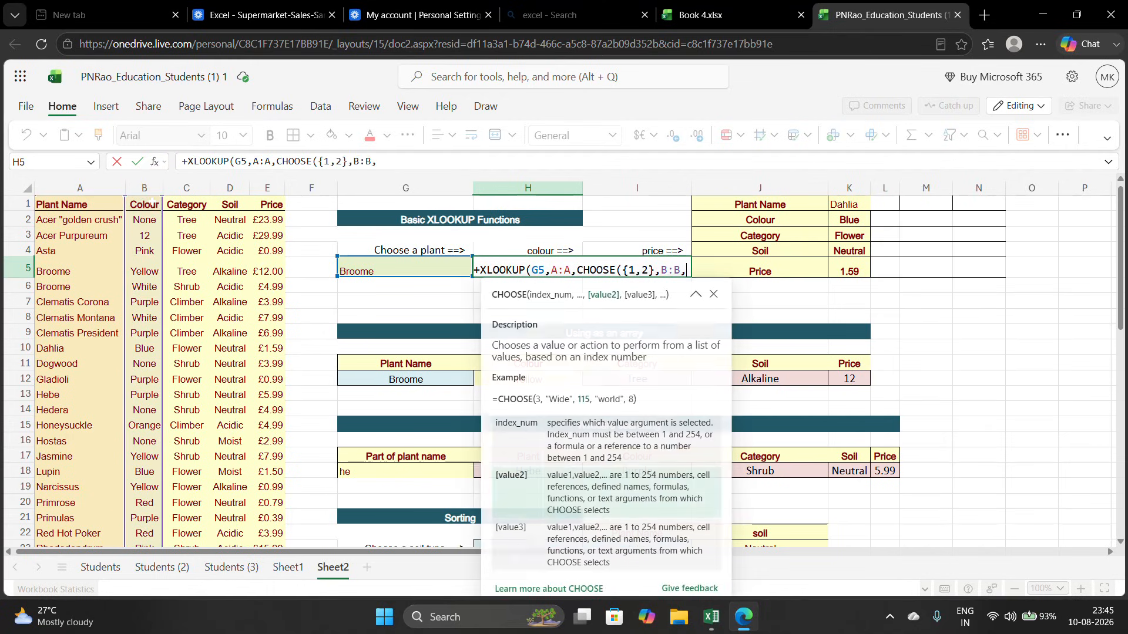
click(265, 187)
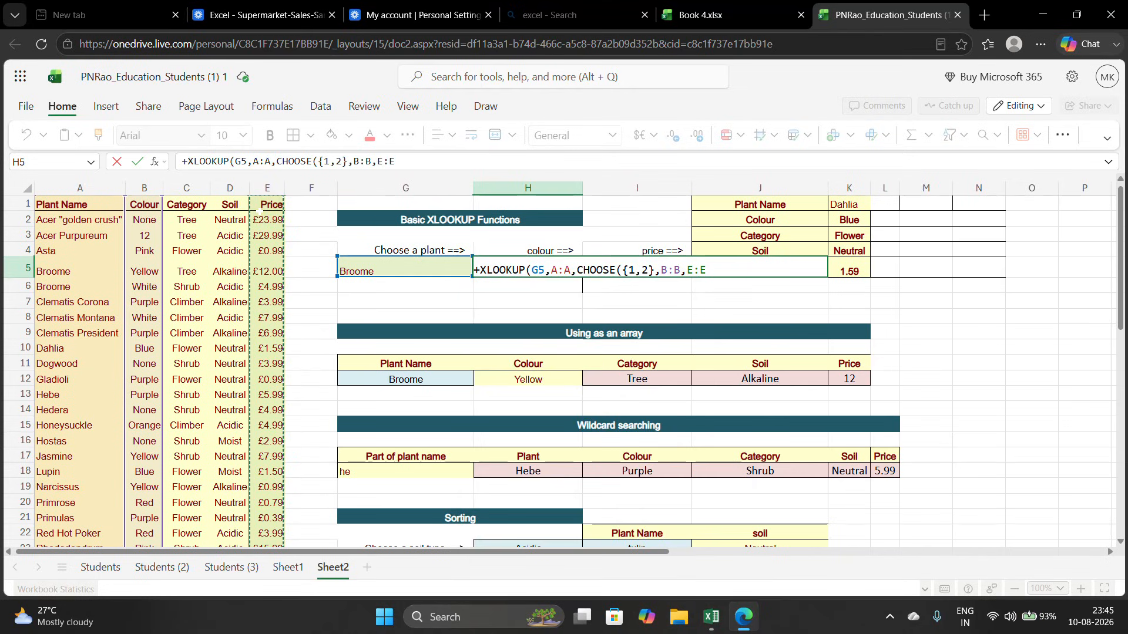
text())
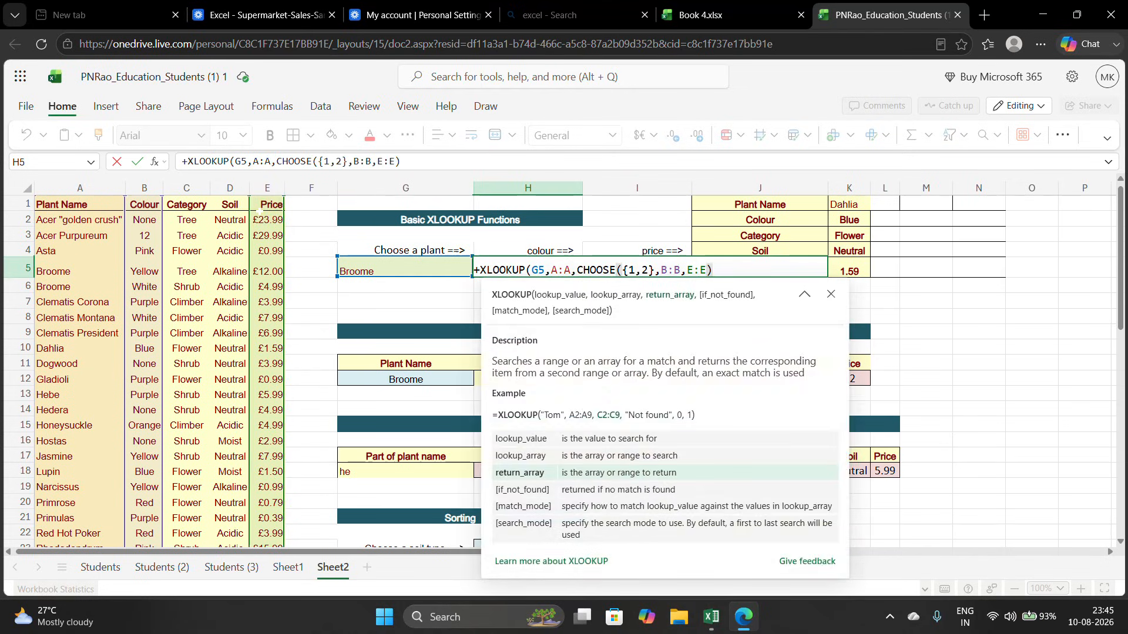
key(Return)
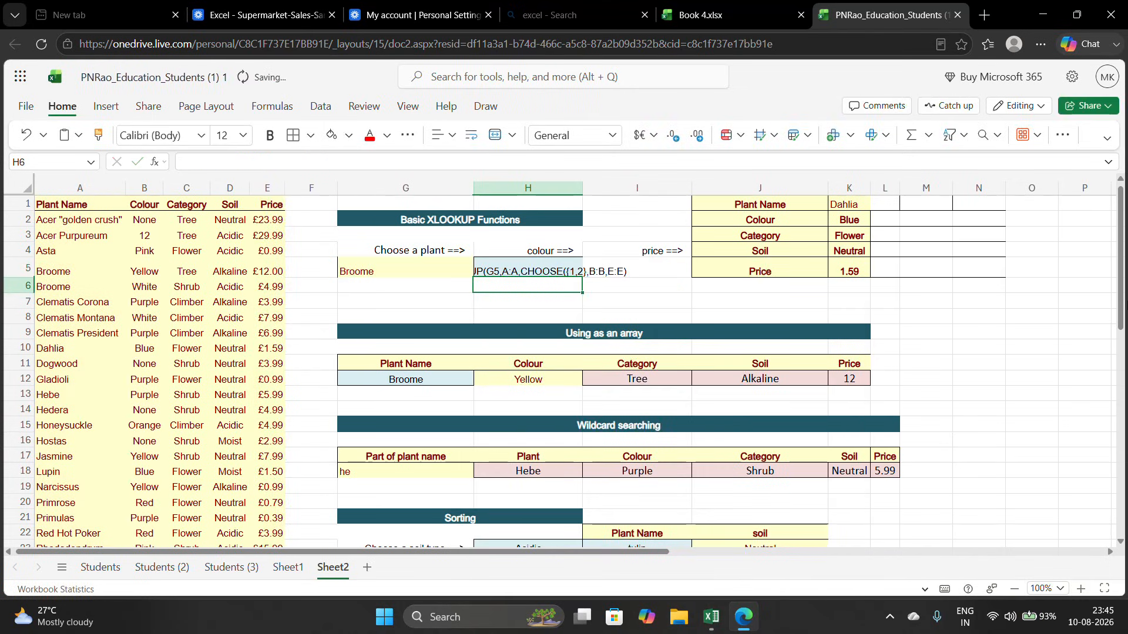
- Close the outer bracket so H5 reads +XLOOKUP(G5,A:A,CHOOSE({1,2},B:B,E:E)), and select the result cells H5:I5
click(551, 268)
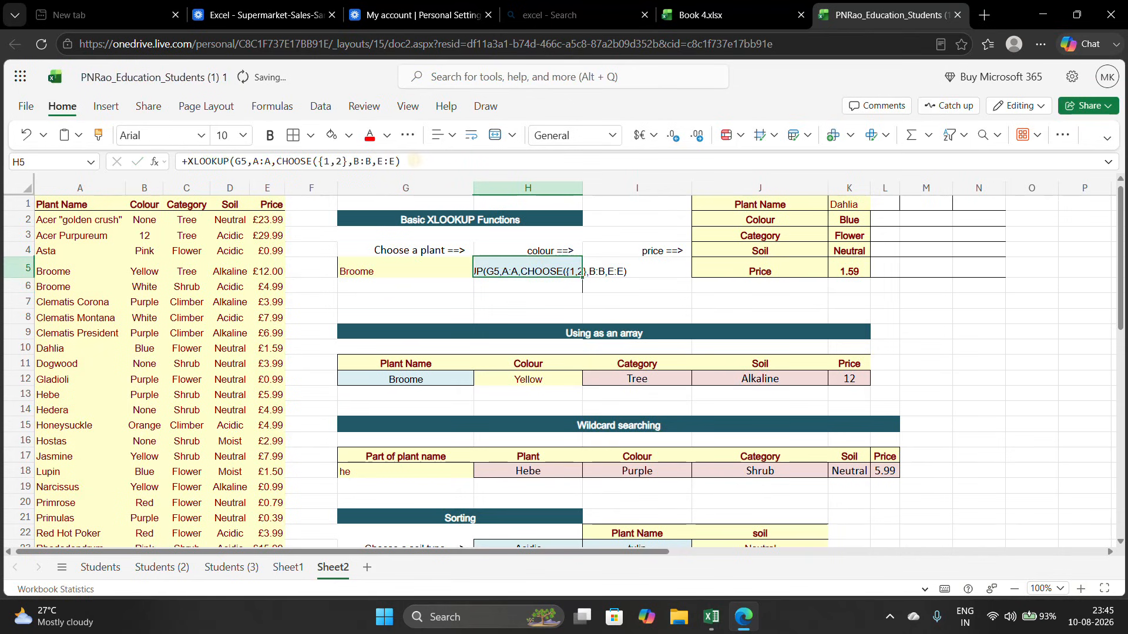
click(406, 162)
text())
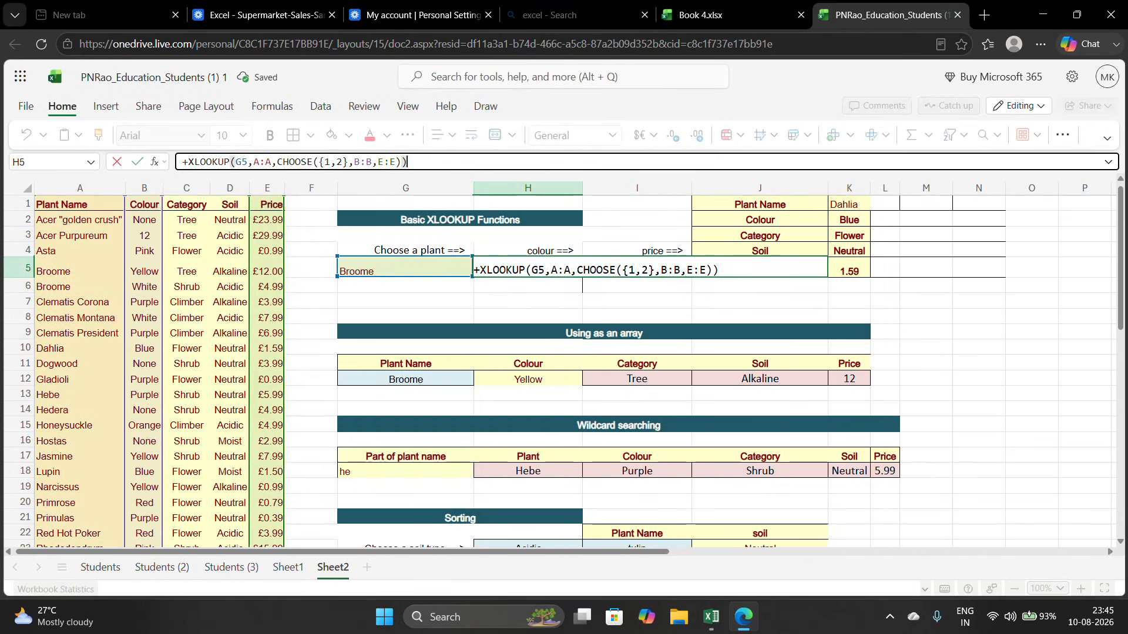
key(Return)
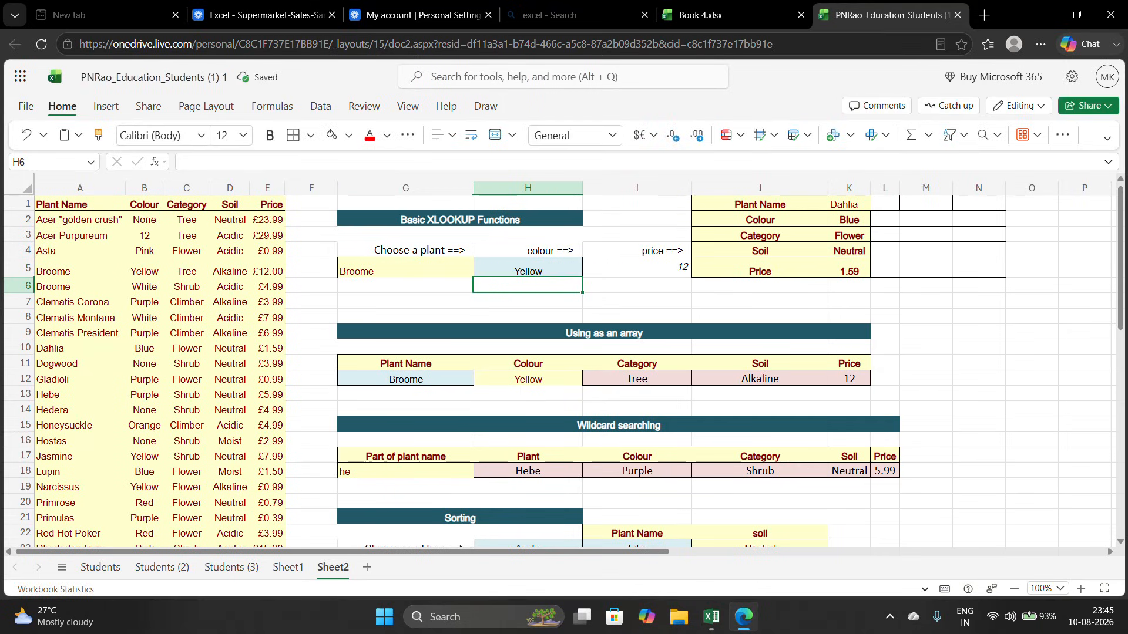
drag(539, 270, 643, 263)
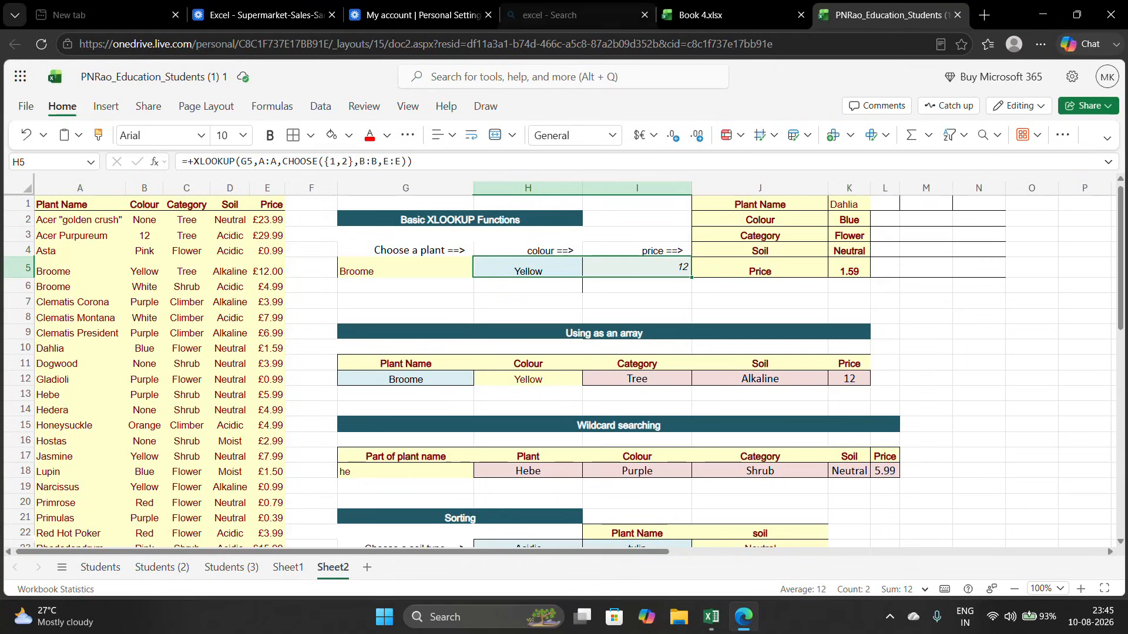
click(532, 283)
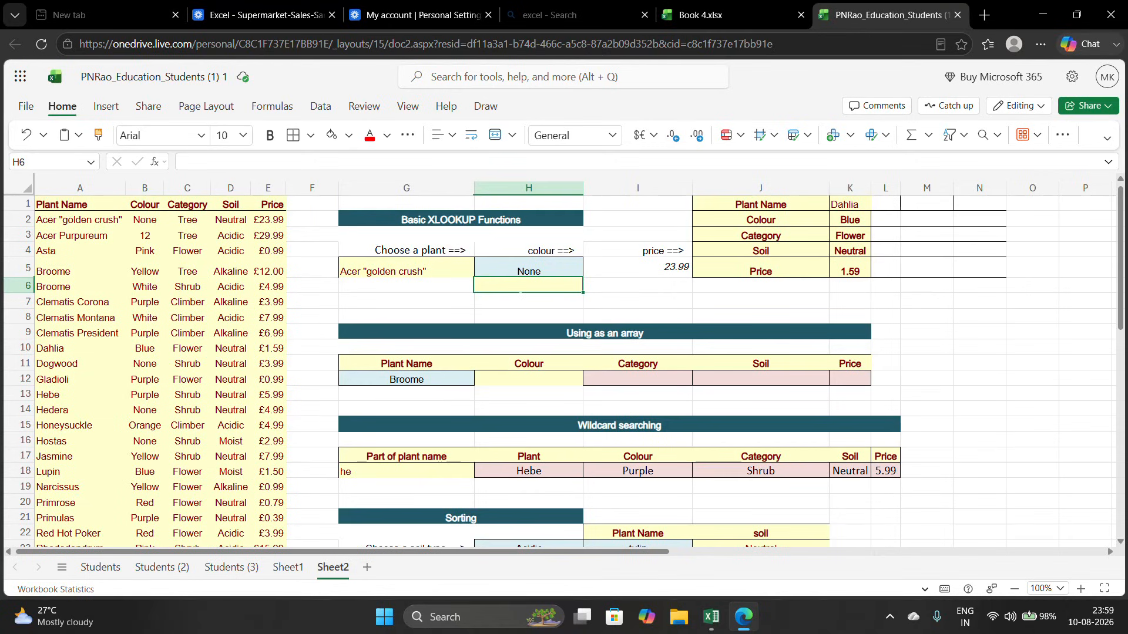
- On the Students sheet, begin a CHOOSECOLS formula in cell I5
click(100, 567)
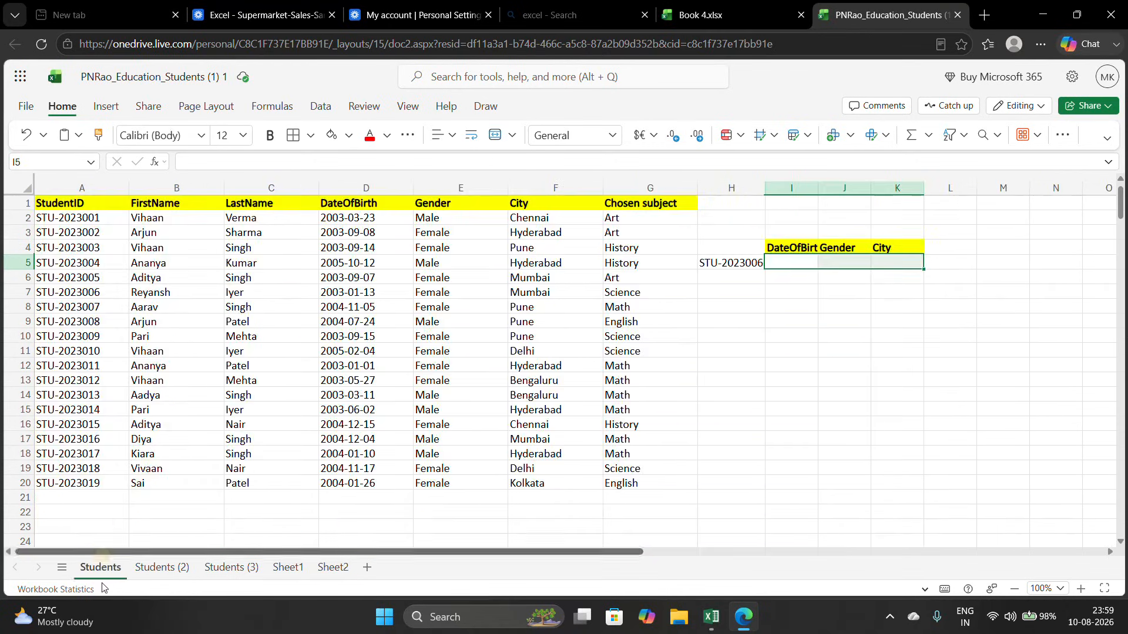
click(786, 261)
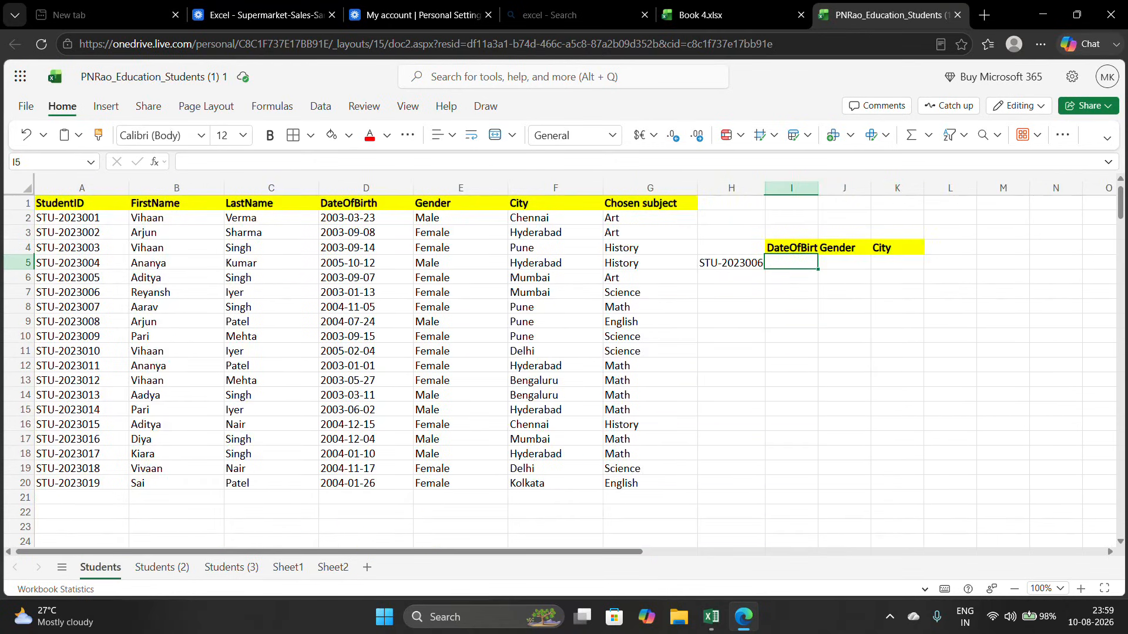
text(+)
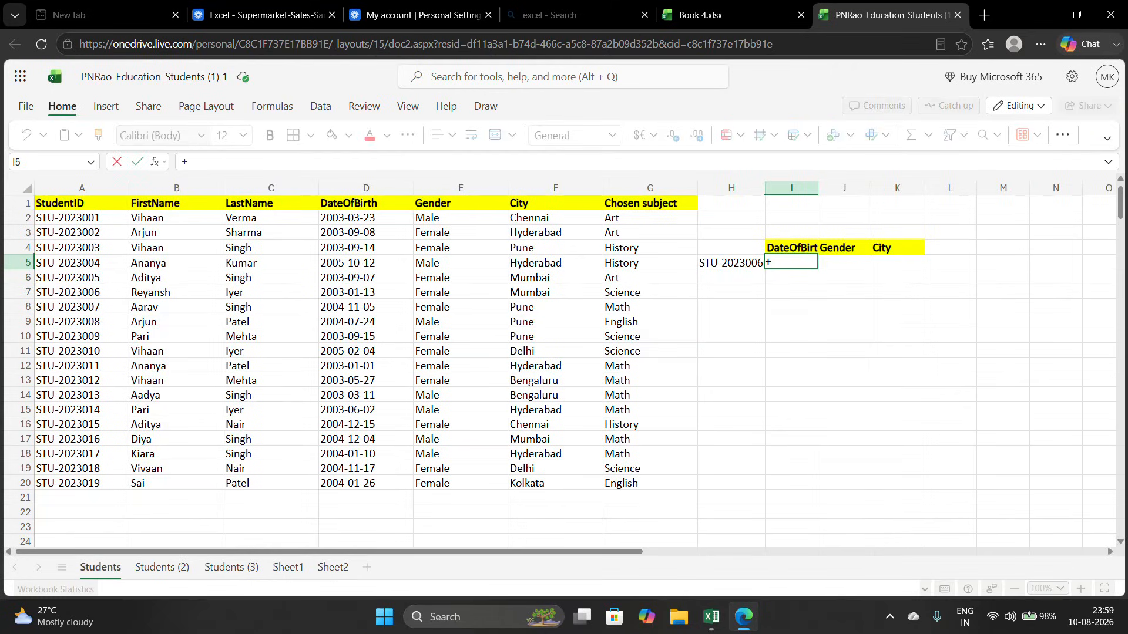
text(choo)
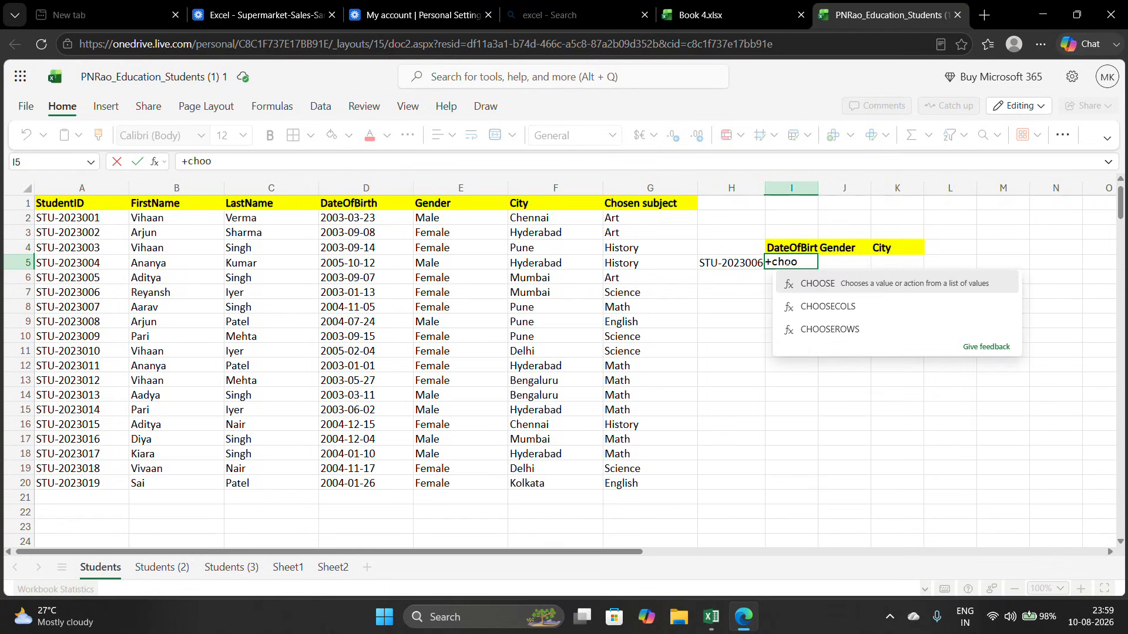
key(Down)
text(o)
key(Tab)
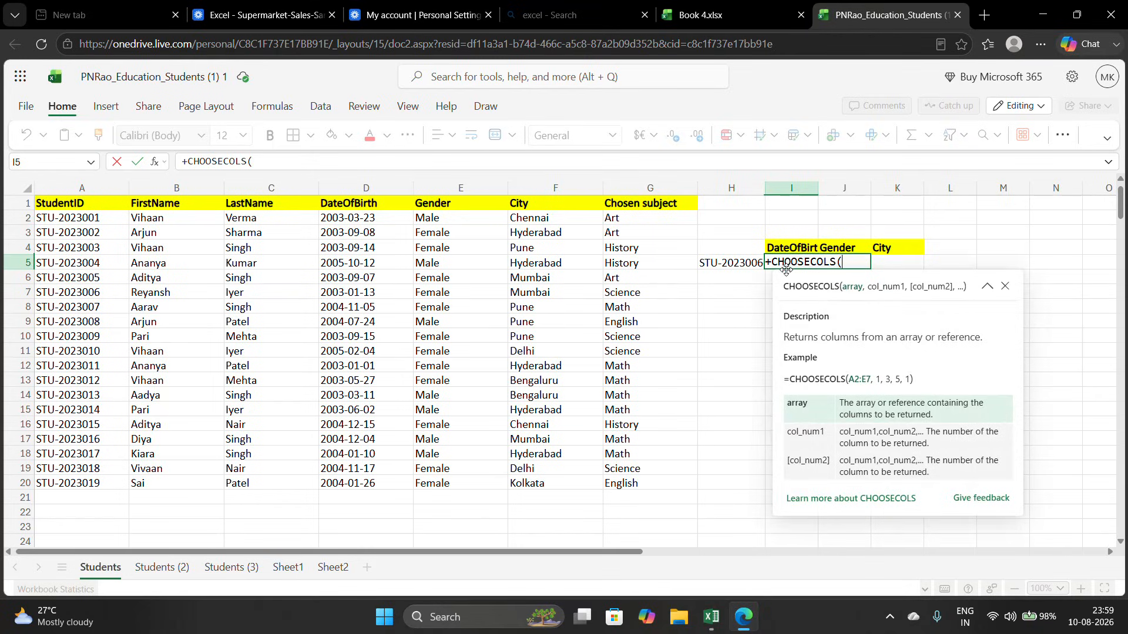
- Nest an XLOOKUP as the CHOOSECOLS array, looking up H5 in column A and returning columns B:G
text(x1)
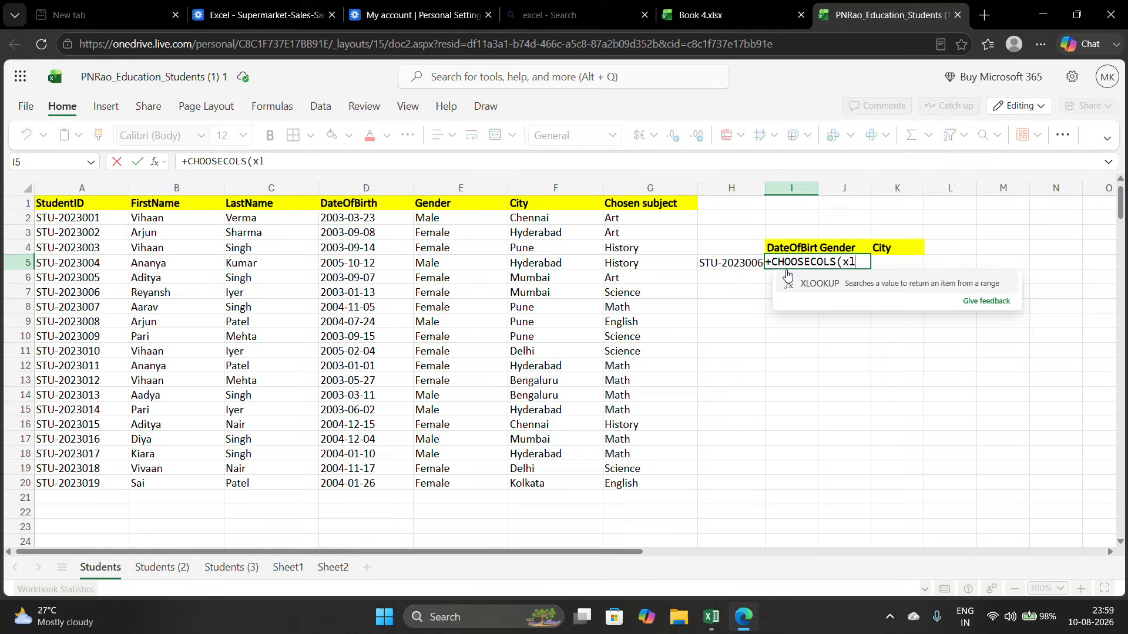
key(Tab)
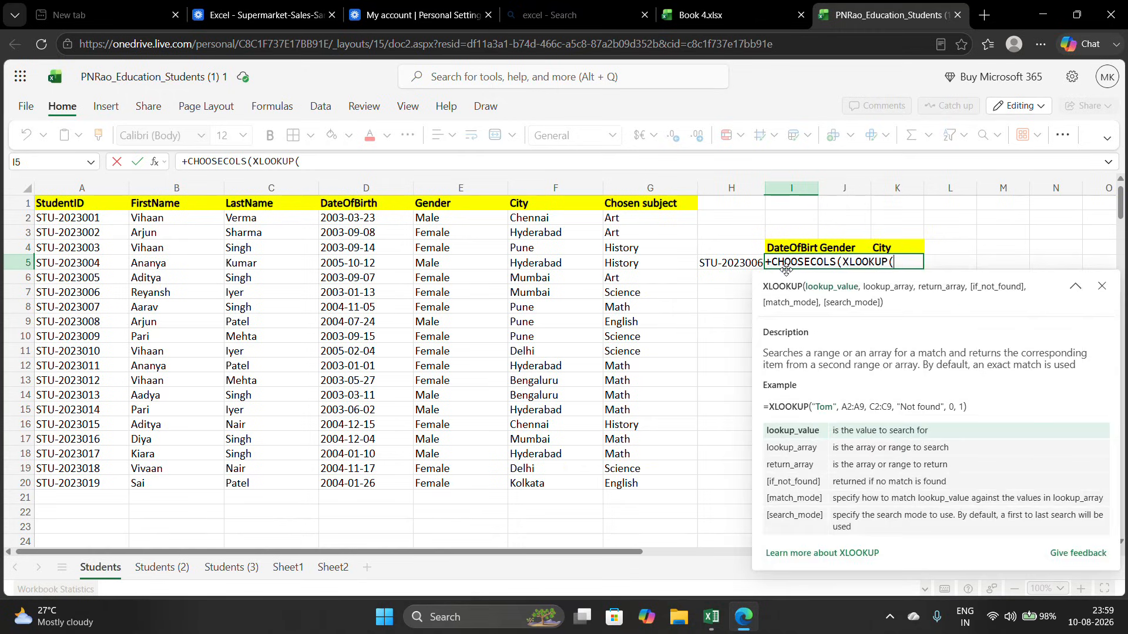
key(Left)
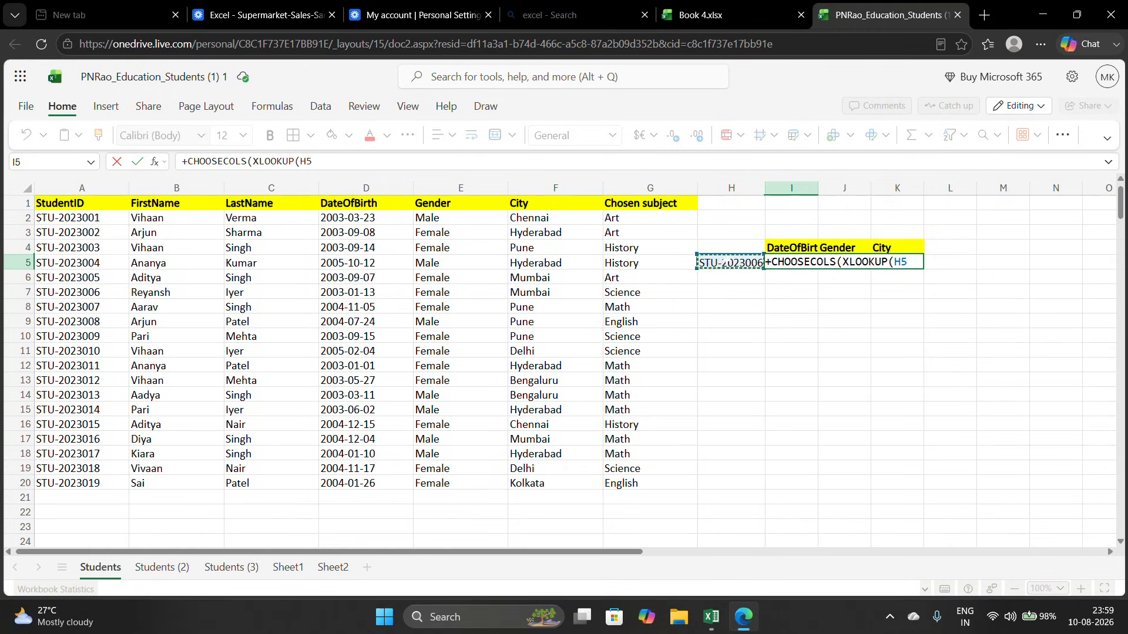
text(,)
click(85, 187)
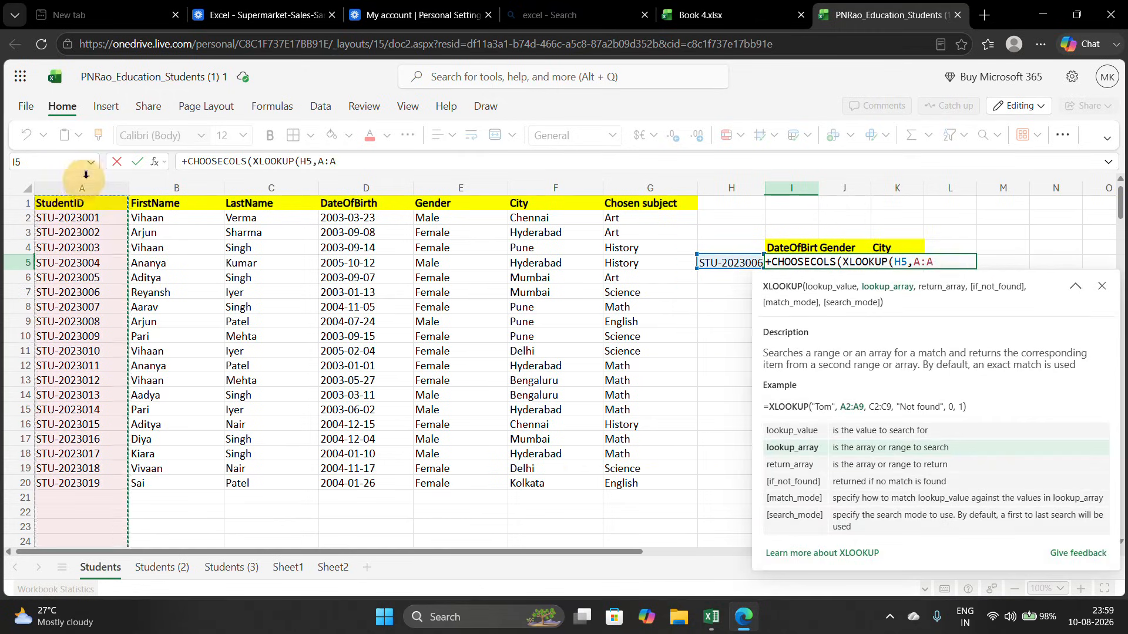
text(,)
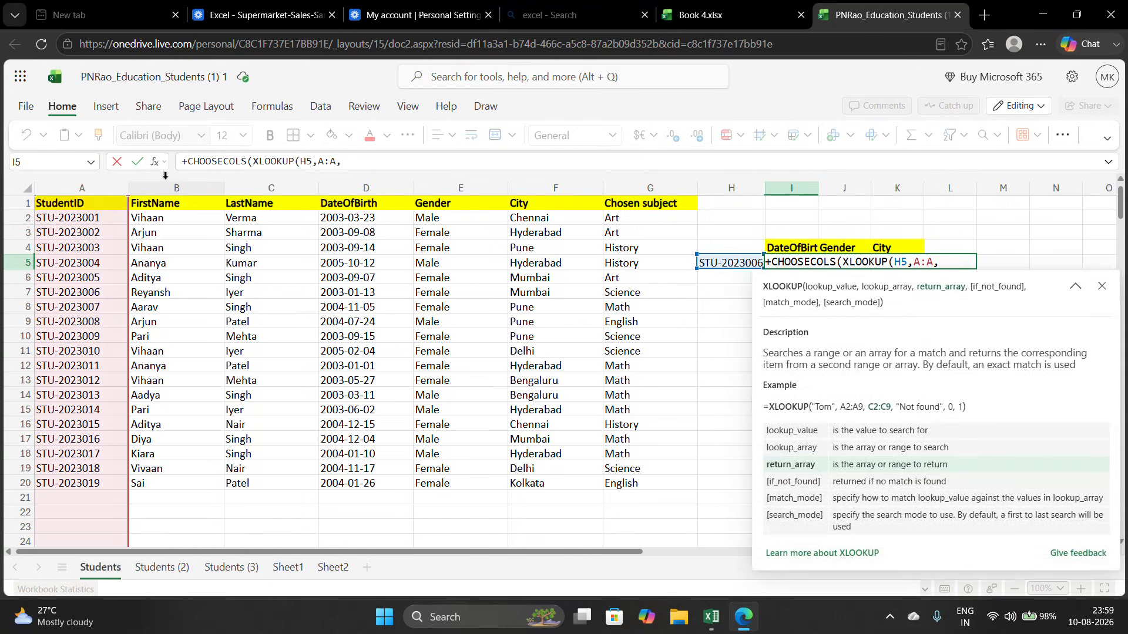
click(178, 188)
drag(178, 188, 615, 216)
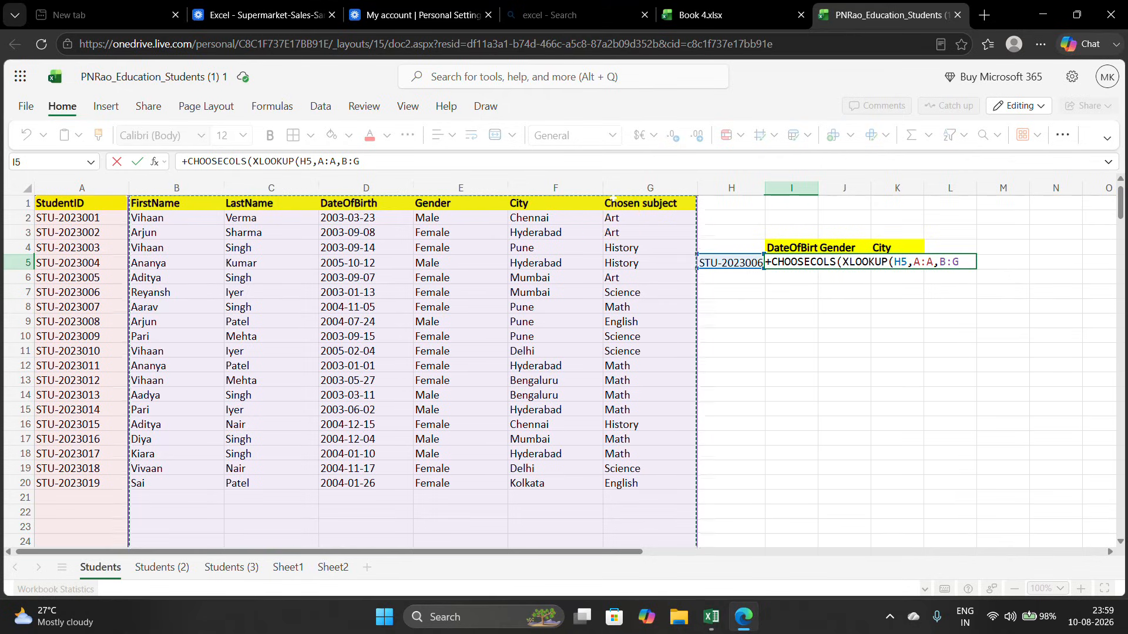
- Finish the I5 formula by closing the XLOOKUP and choosing columns 3, 4 and 5
text(),)
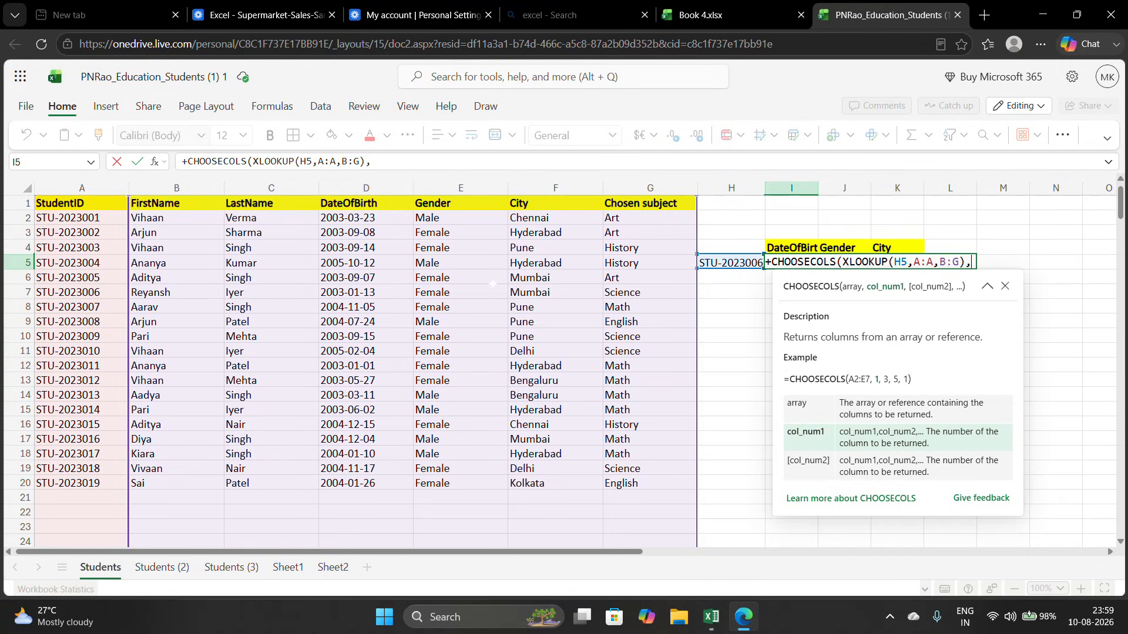
text(3,4,5)
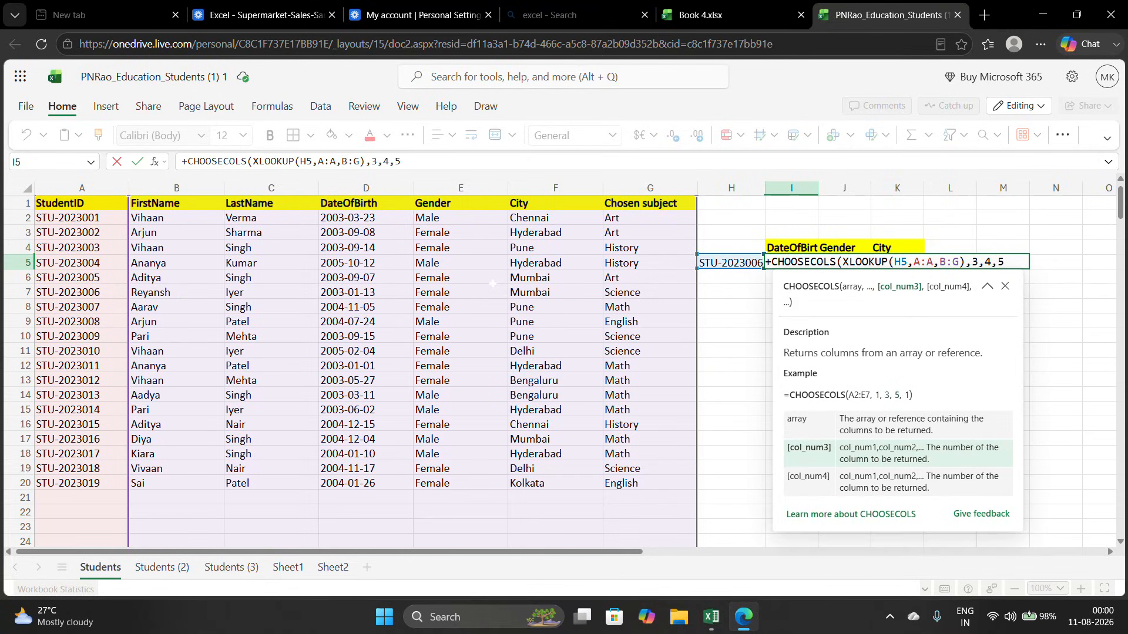
text())
key(Return)
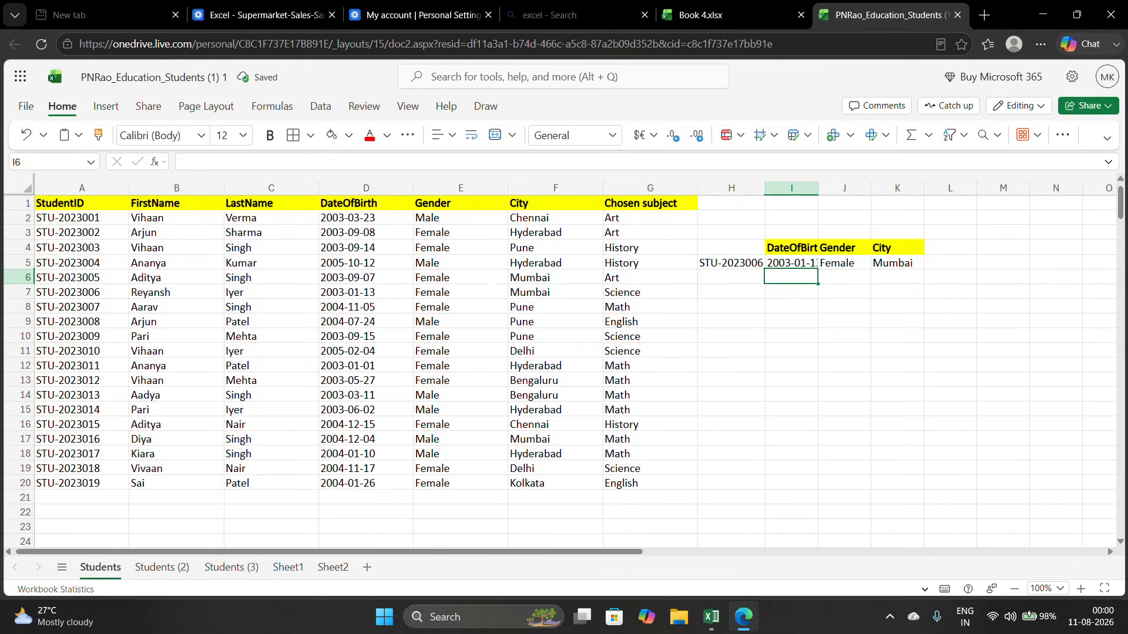
- Add column 6 to the CHOOSECOLS formula in I5 so the chosen subject is also returned
key(Up)
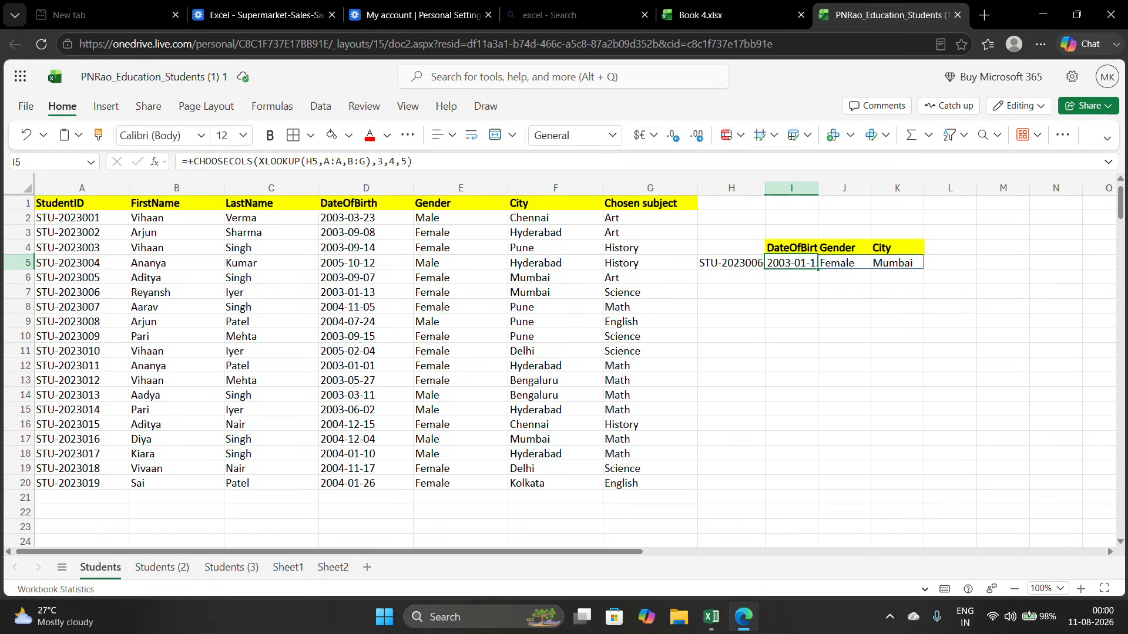
click(411, 163)
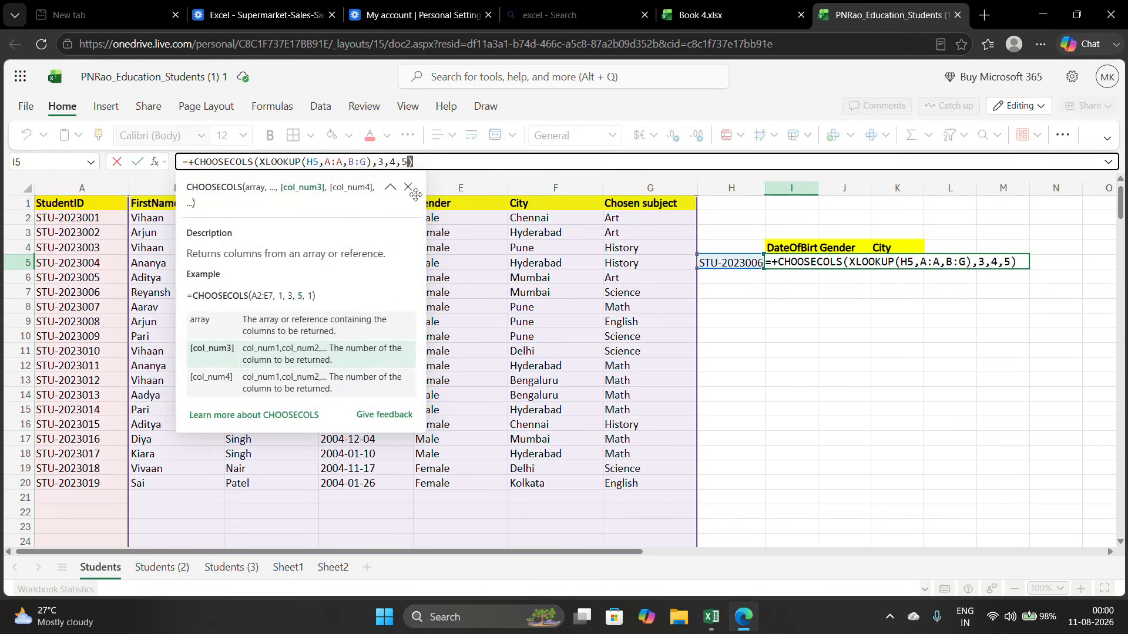
key(BackSpace)
text(,6))
key(Return)
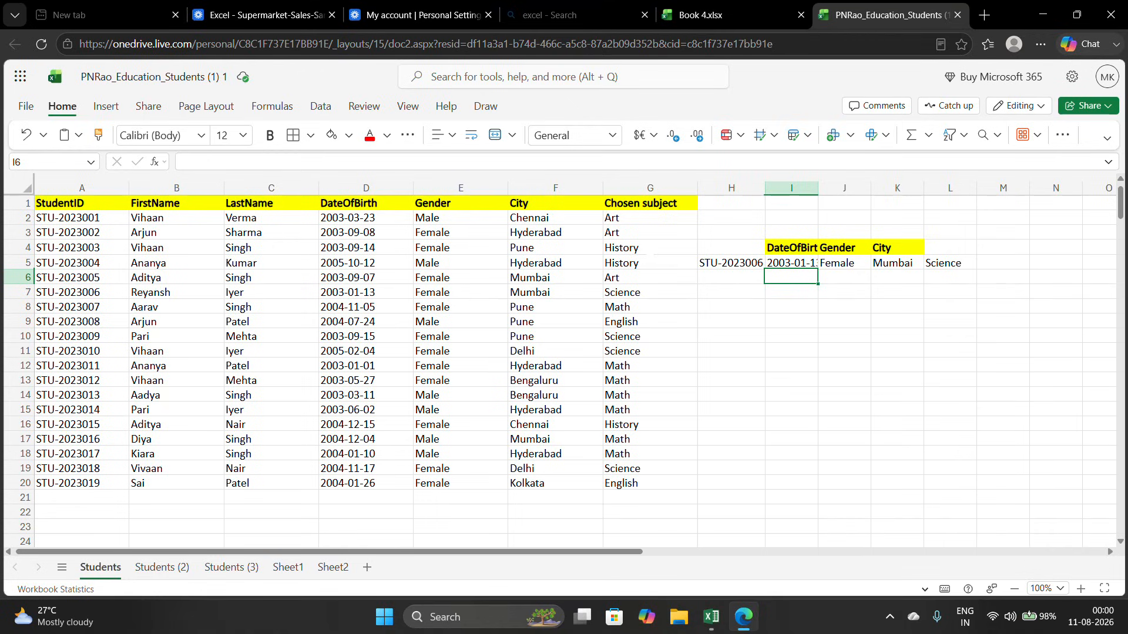
drag(731, 322, 731, 307)
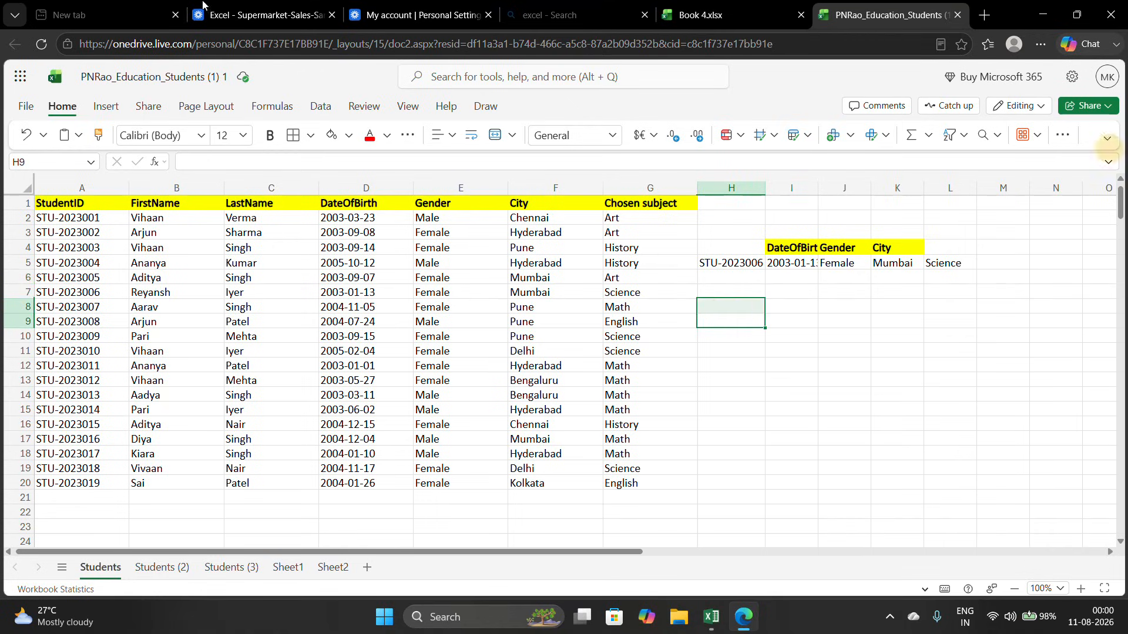
- On Sheet2, enter white as the colour for Broome in H12 of the "Using as an array" table
click(333, 567)
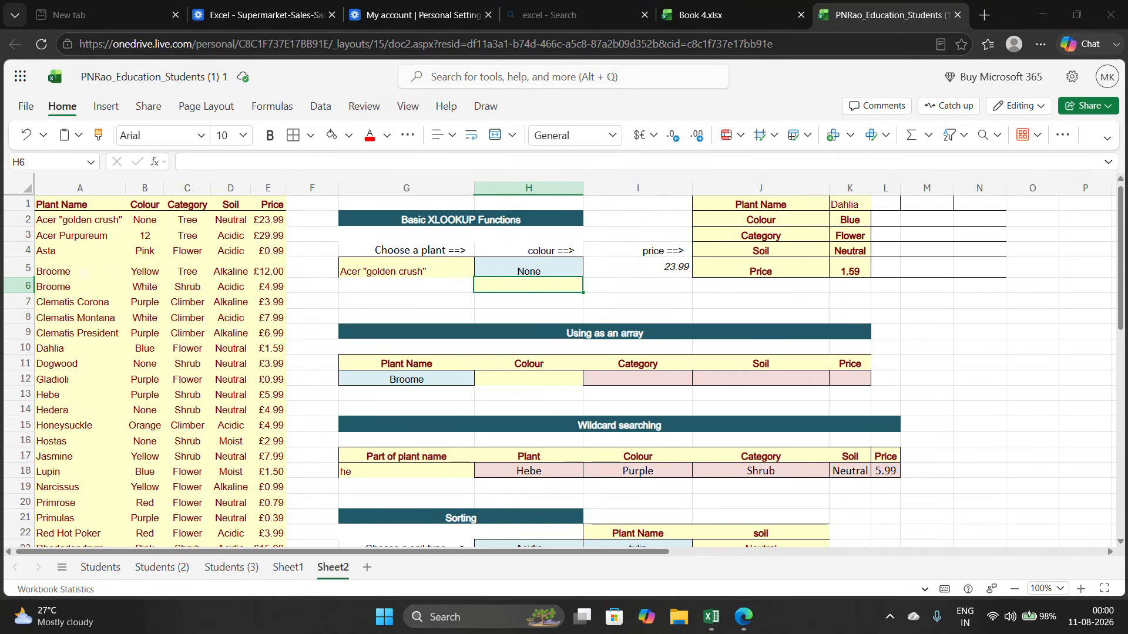
drag(84, 272, 142, 288)
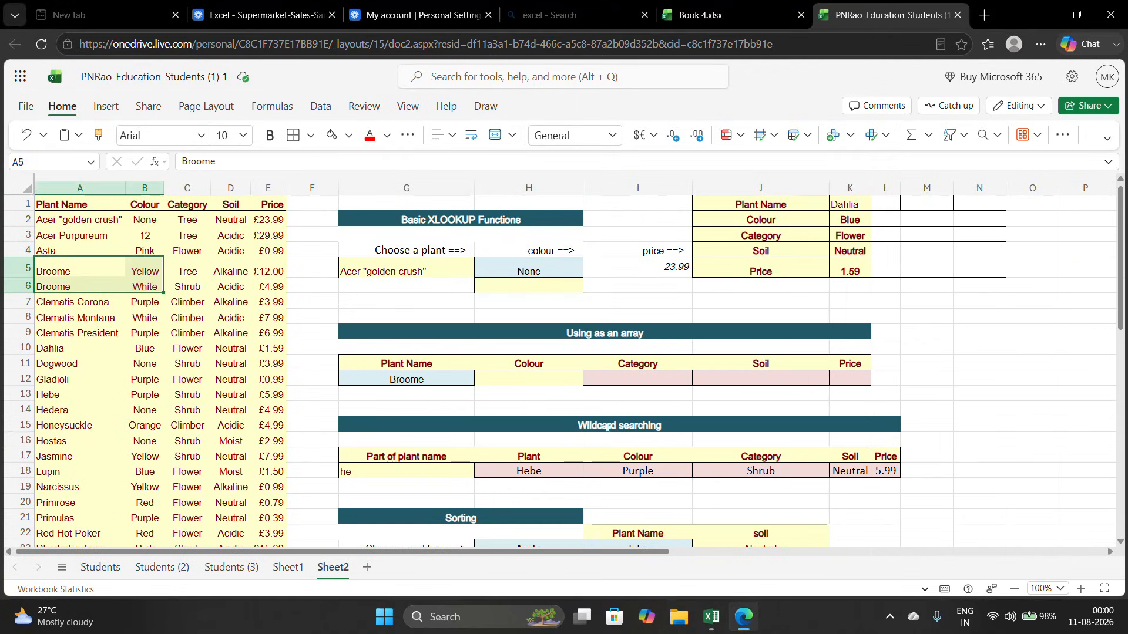
click(528, 382)
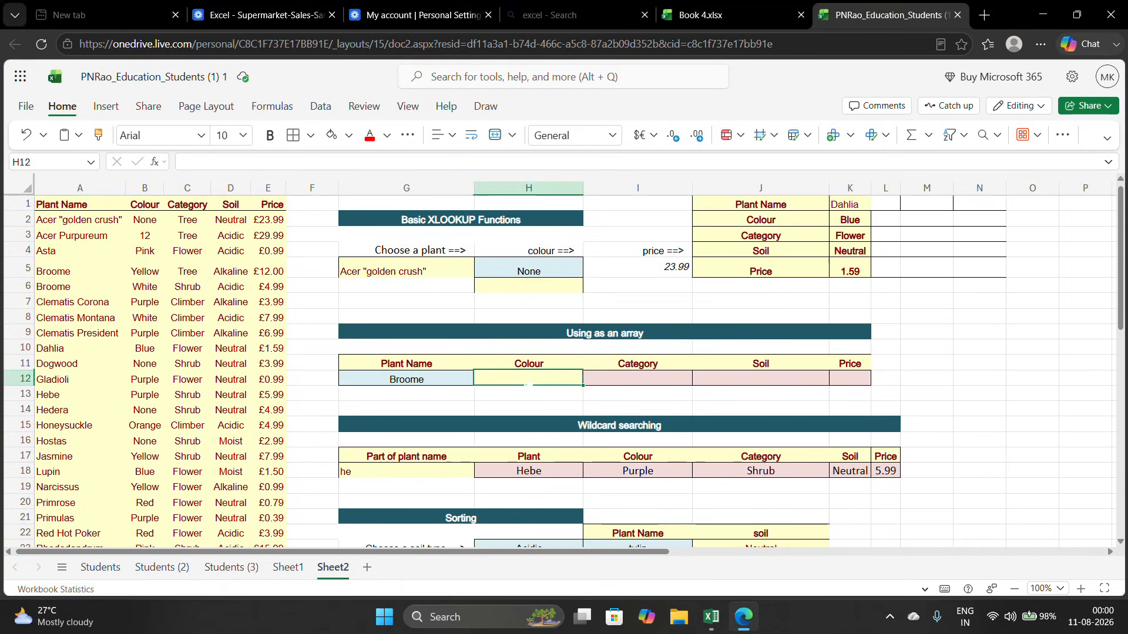
text(white)
key(Tab)
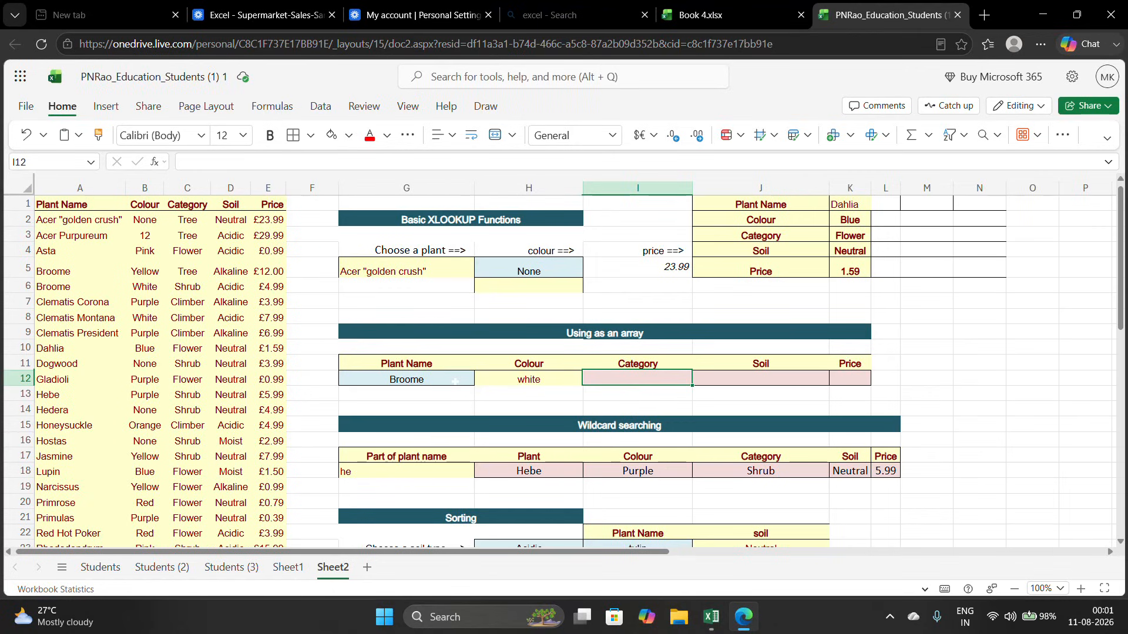
- Begin an XLOOKUP formula in I12 with the combined plant name and colour, G12&H12, as the lookup value
text(+xl)
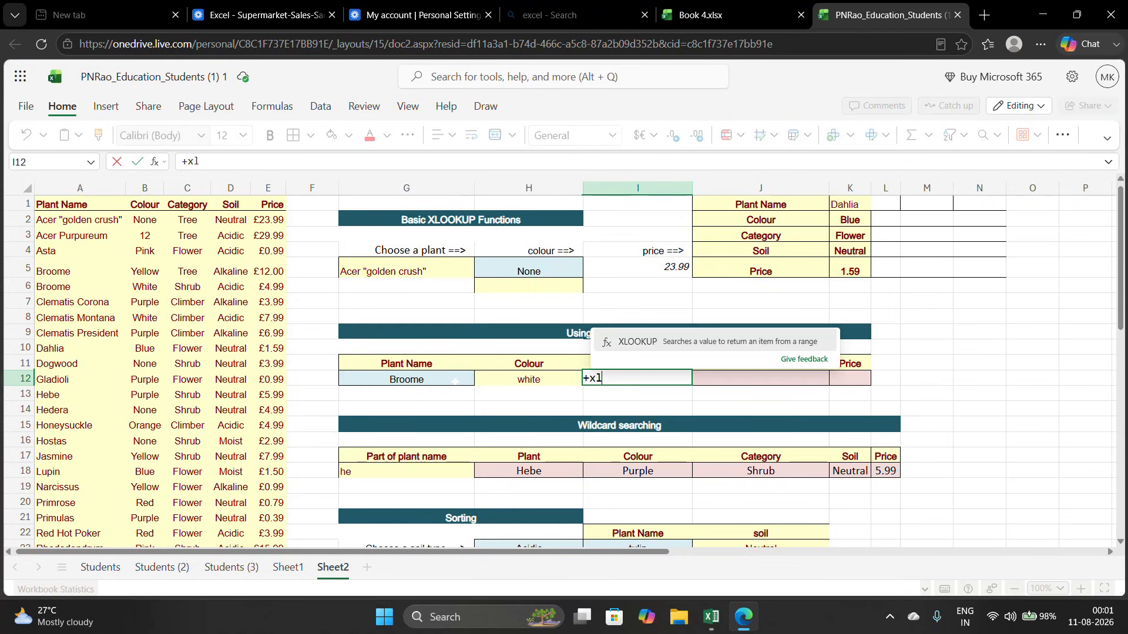
key(Tab)
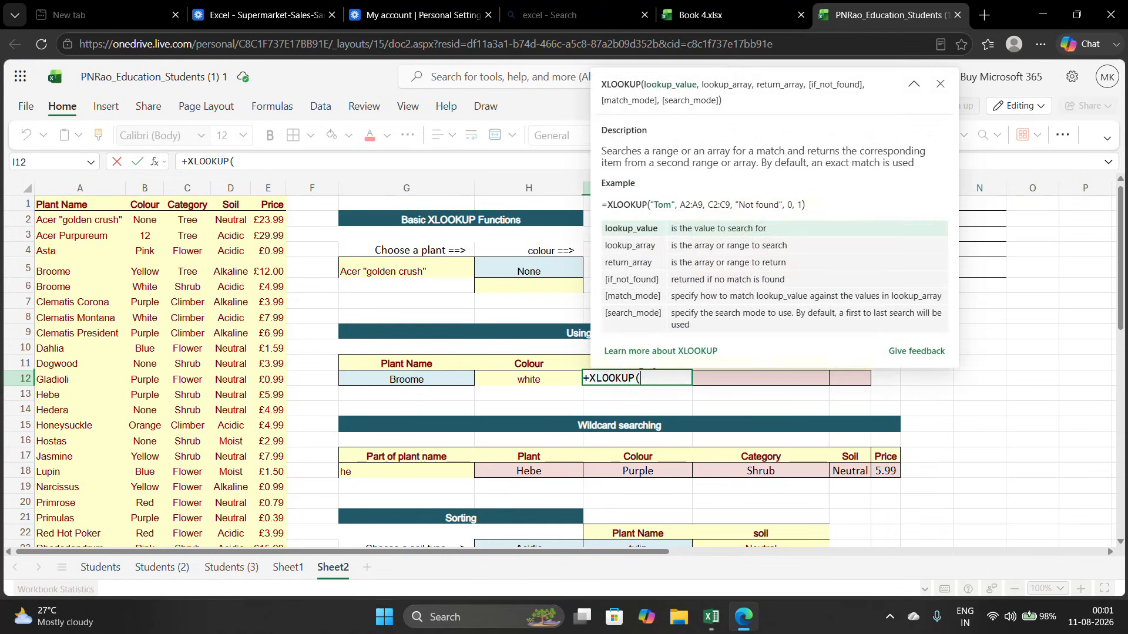
click(432, 380)
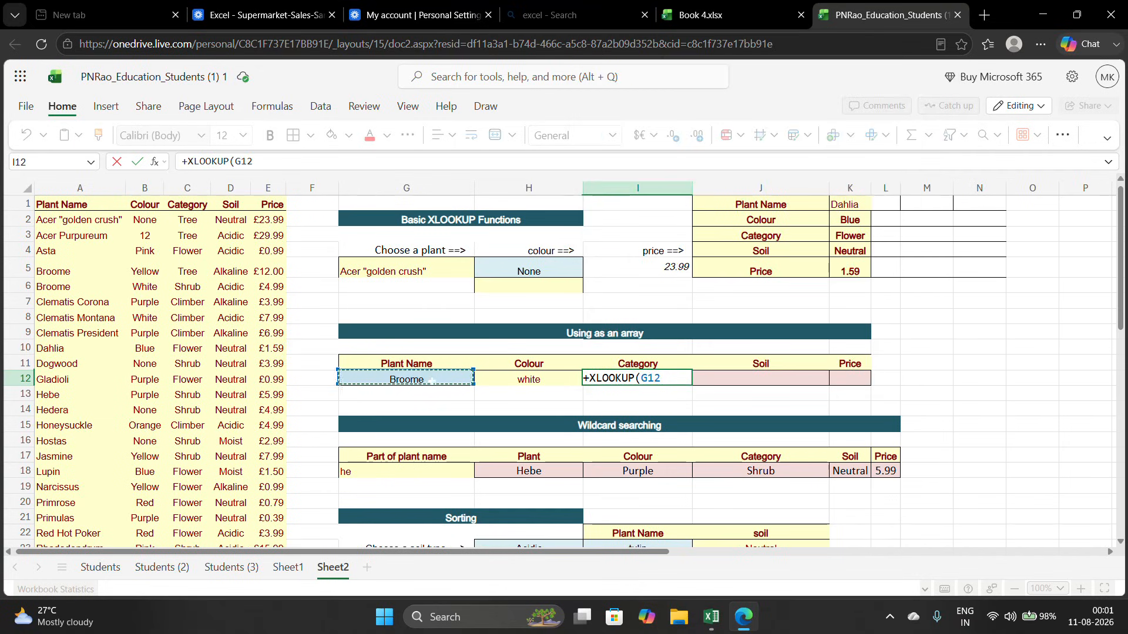
text(&)
click(525, 378)
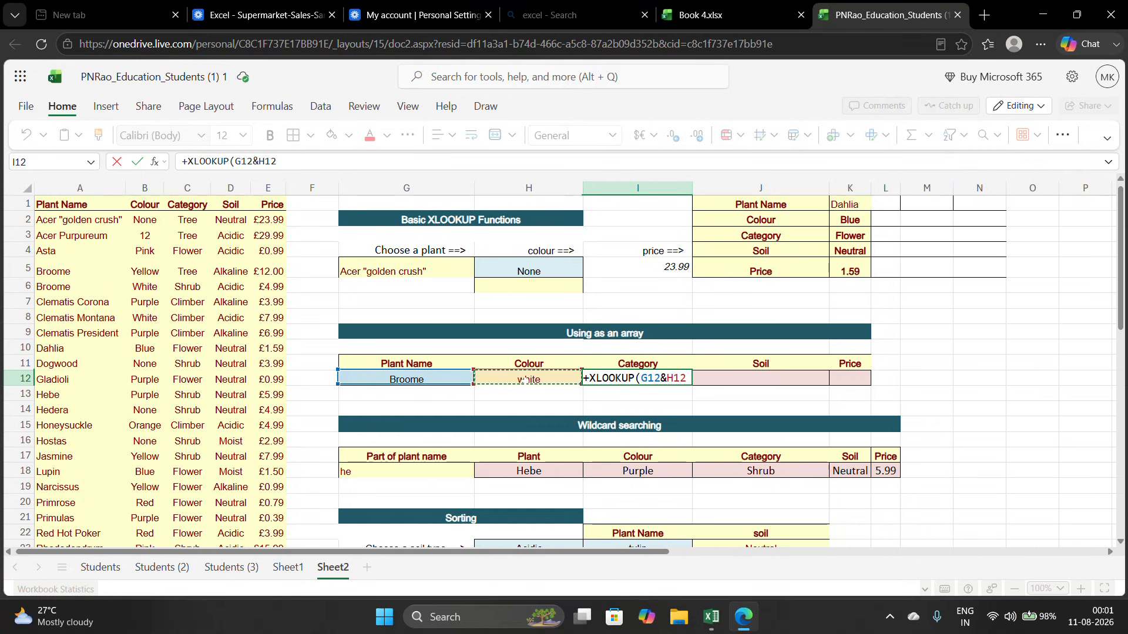
text(,)
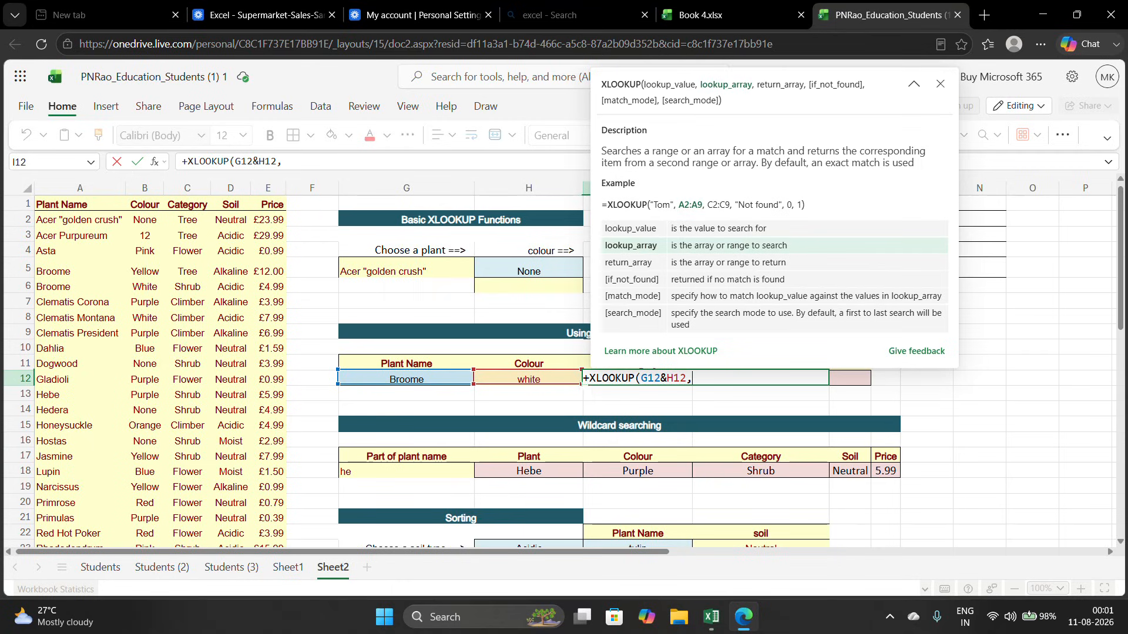
- Complete the I12 XLOOKUP with A:A&B:B as the lookup array and C:E as the return array
click(83, 184)
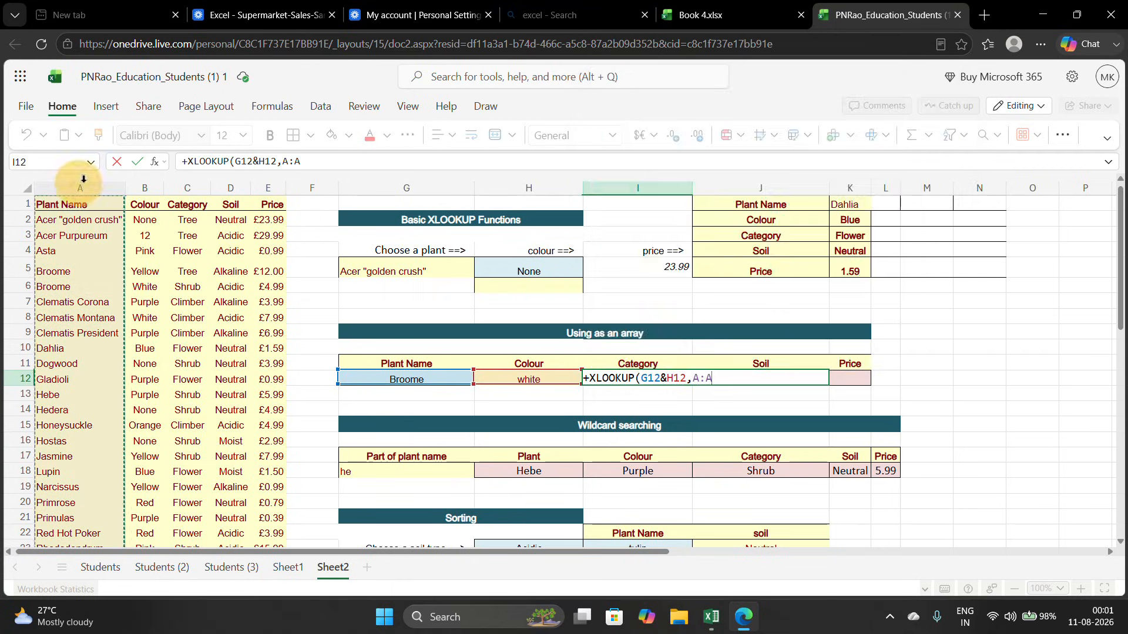
text(&)
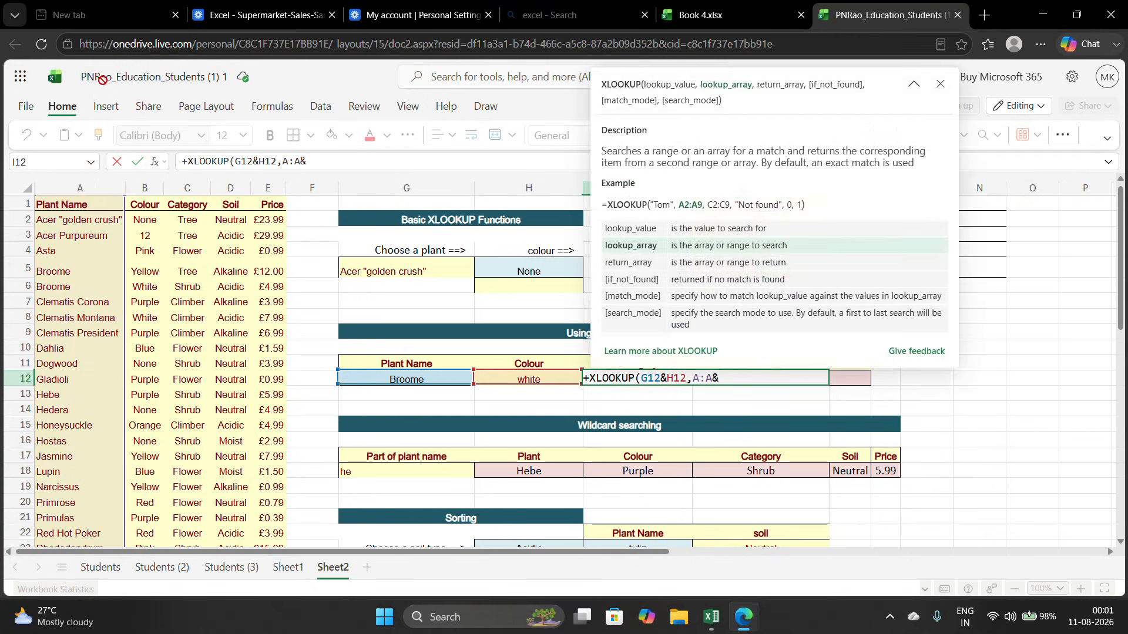
click(166, 179)
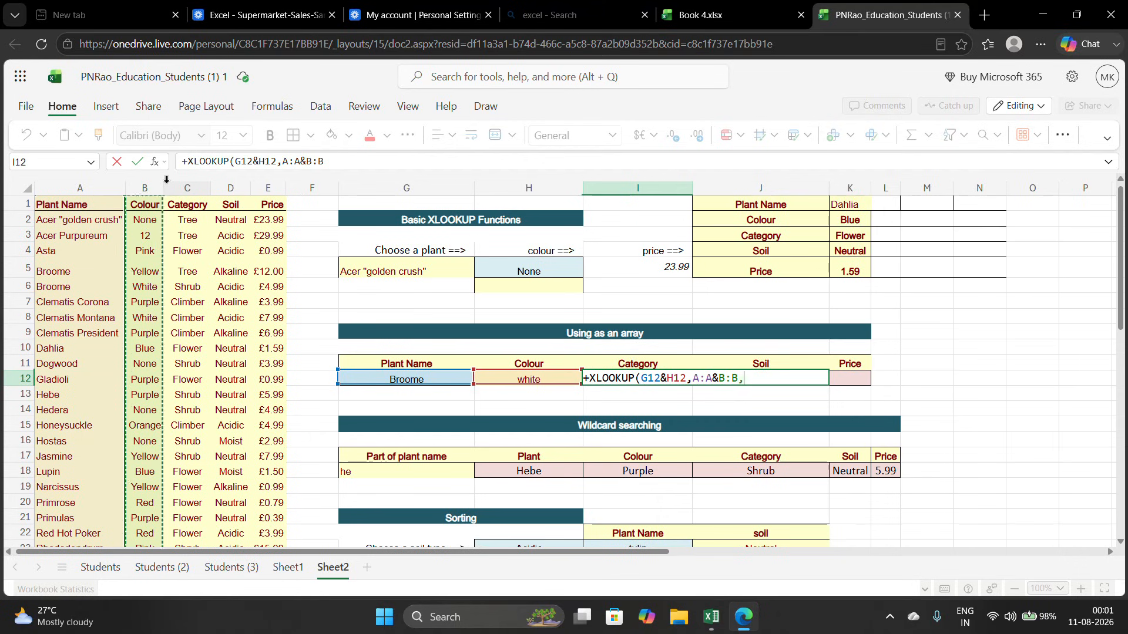
text(,)
drag(187, 186, 263, 184)
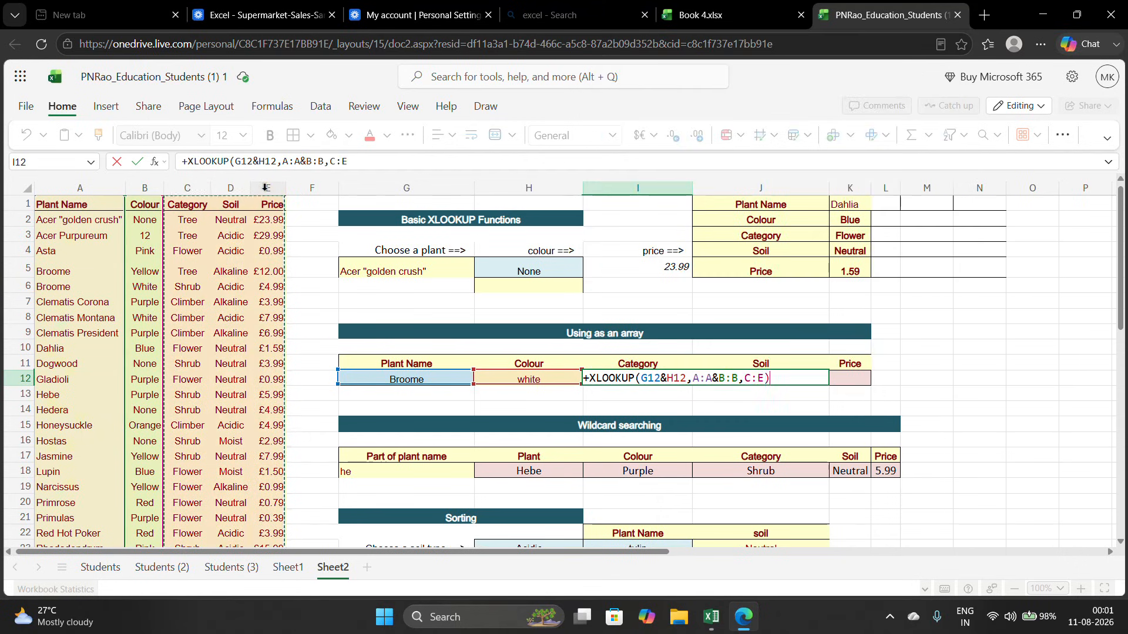
text())
key(Return)
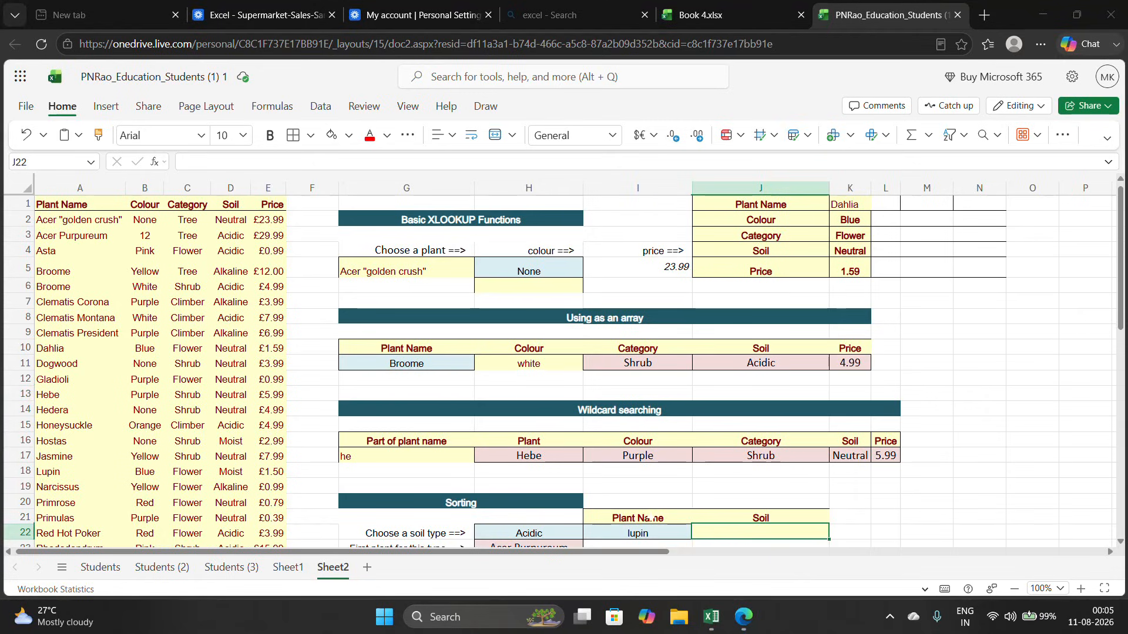
- Begin an XLOOKUP formula in J22 with the plant name in I22 as the lookup value and A:A as the lookup array
drag(646, 518, 764, 534)
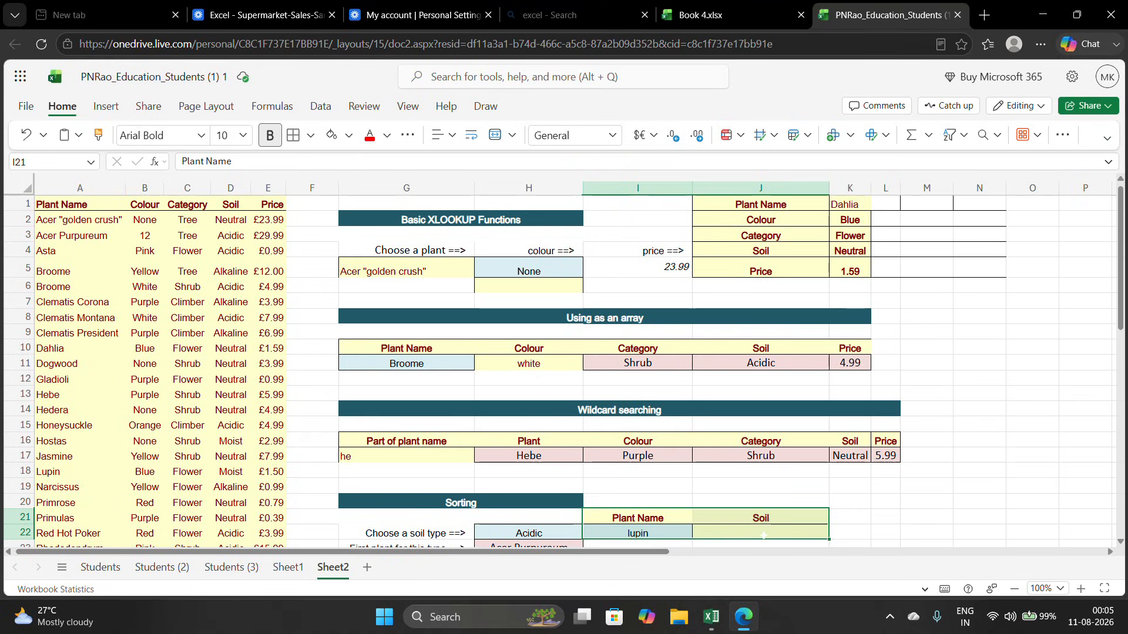
click(764, 535)
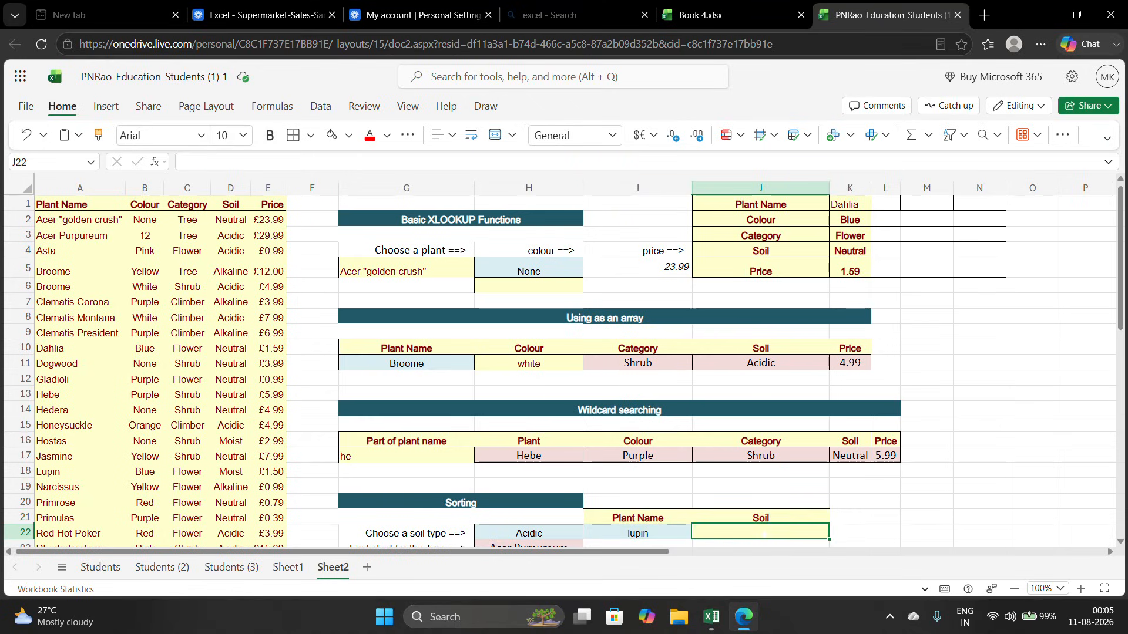
text(+x)
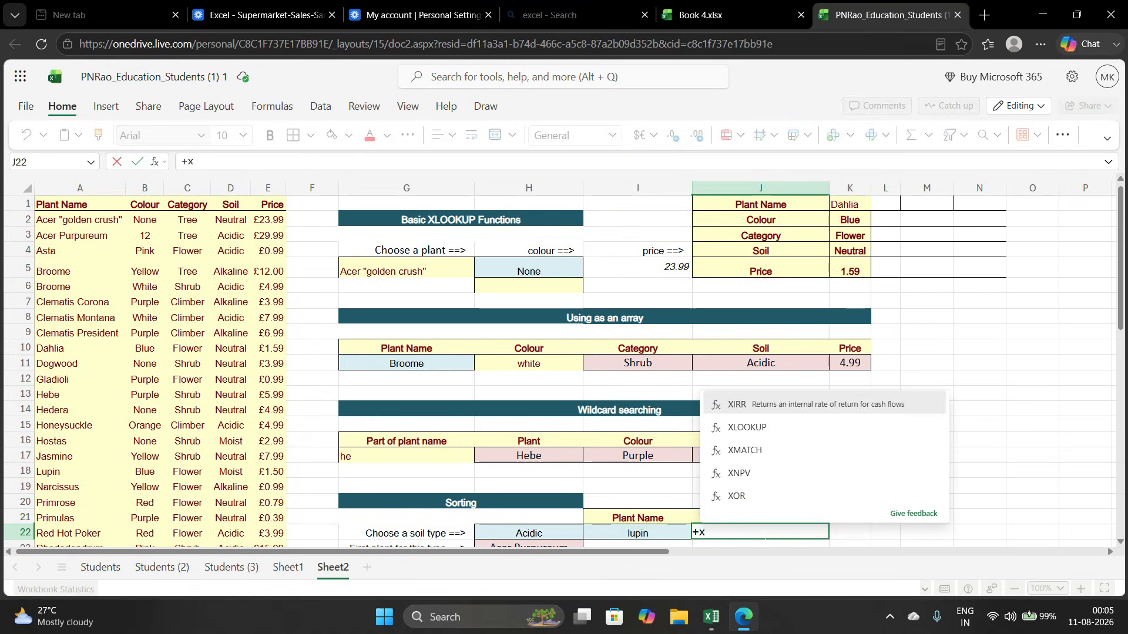
text(l)
key(Tab)
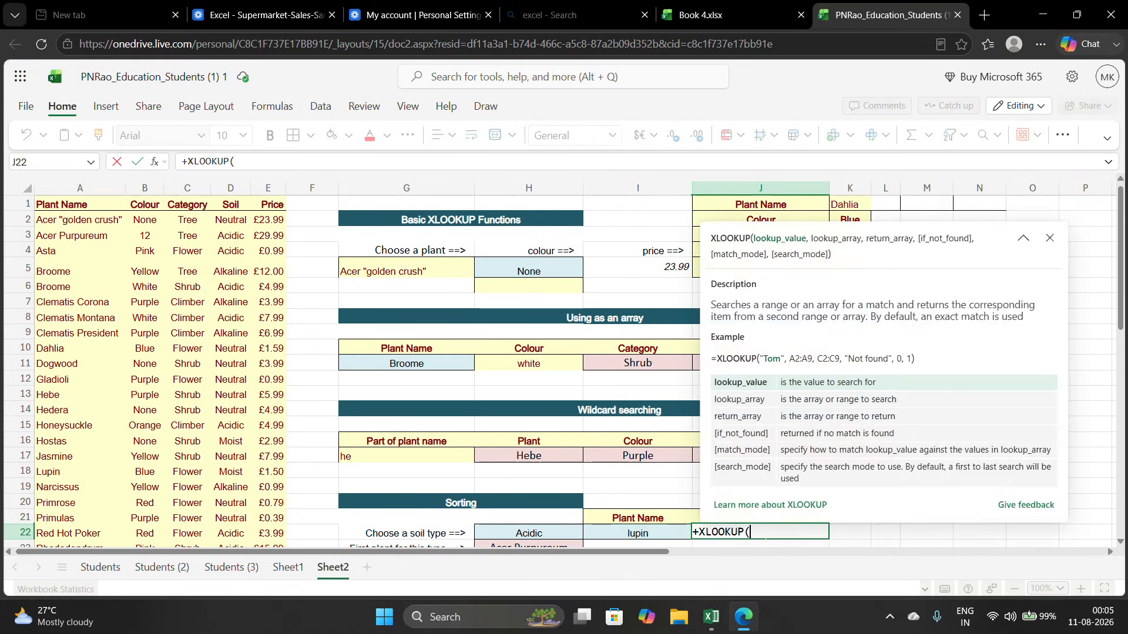
click(671, 528)
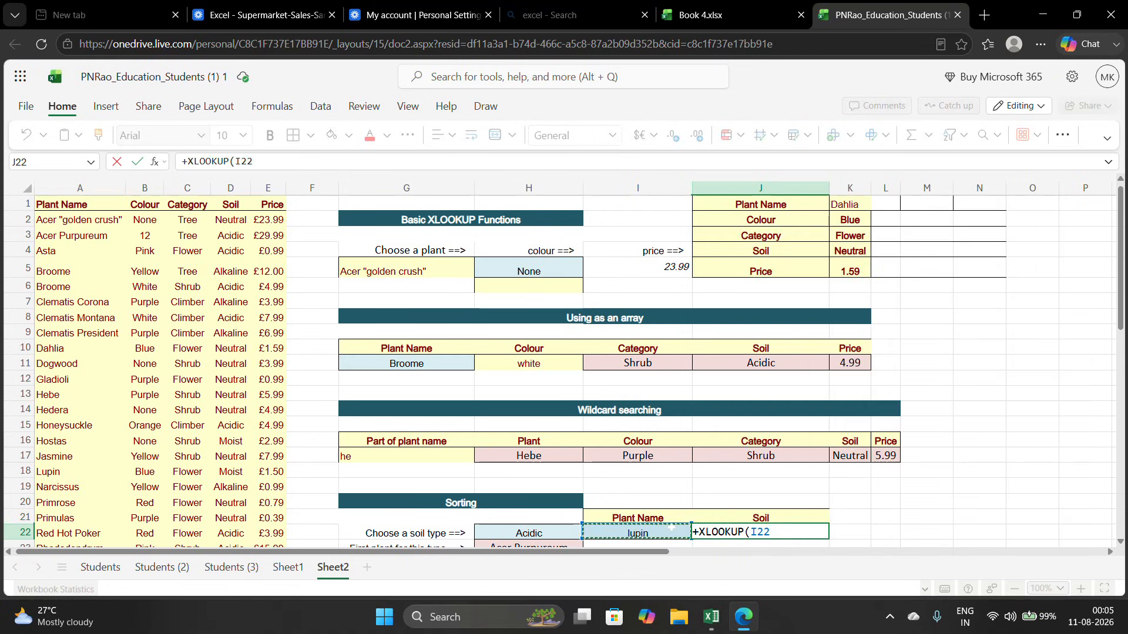
text(,)
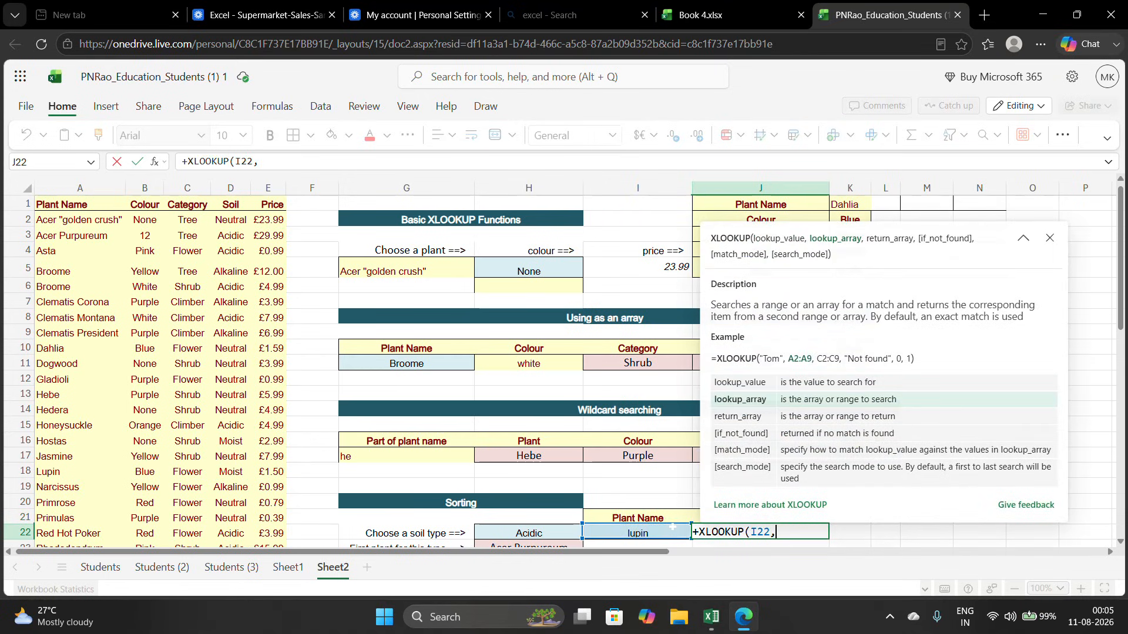
click(68, 188)
text(,)
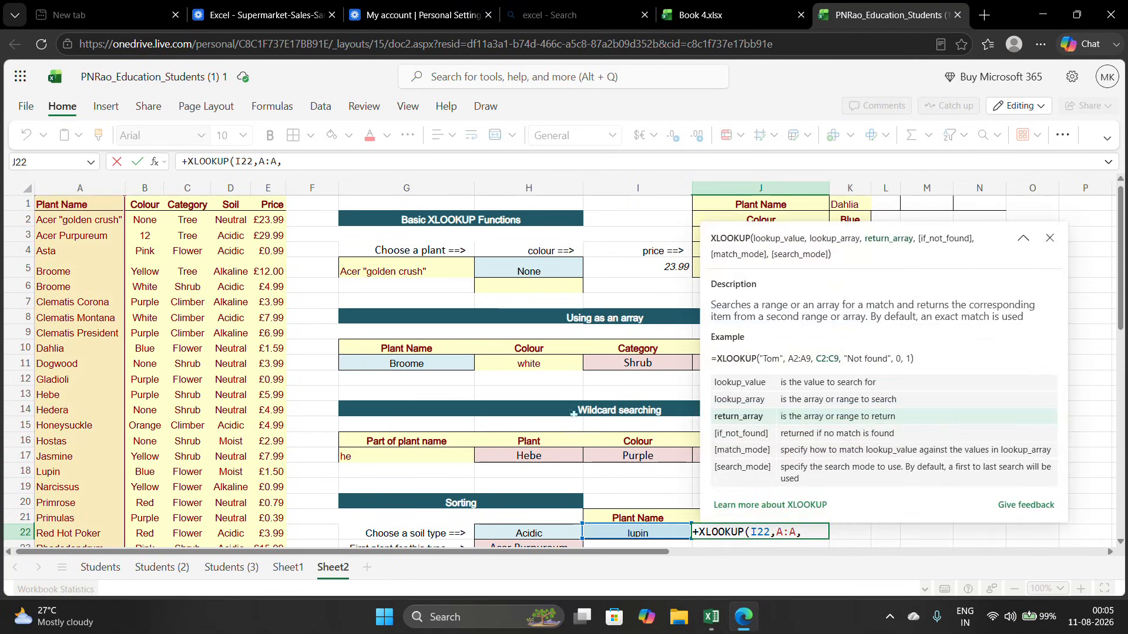
- Complete the J22 formula with a nested XLOOKUP as return array, looking up J21 in B1:E1 and returning B:E
drag(899, 257, 901, 172)
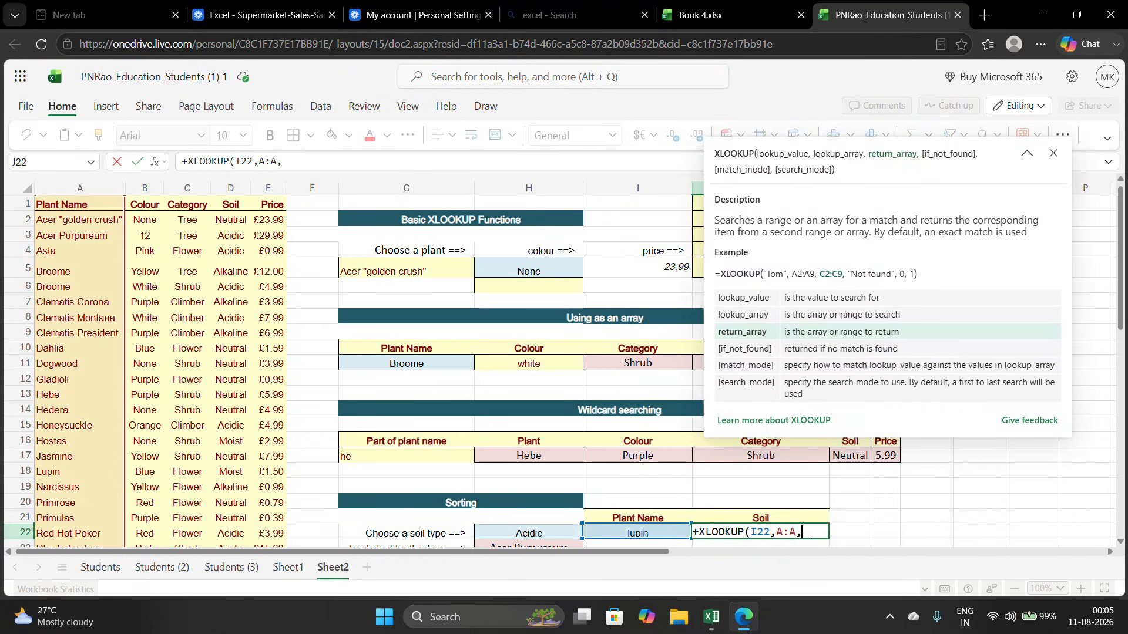
text(xl)
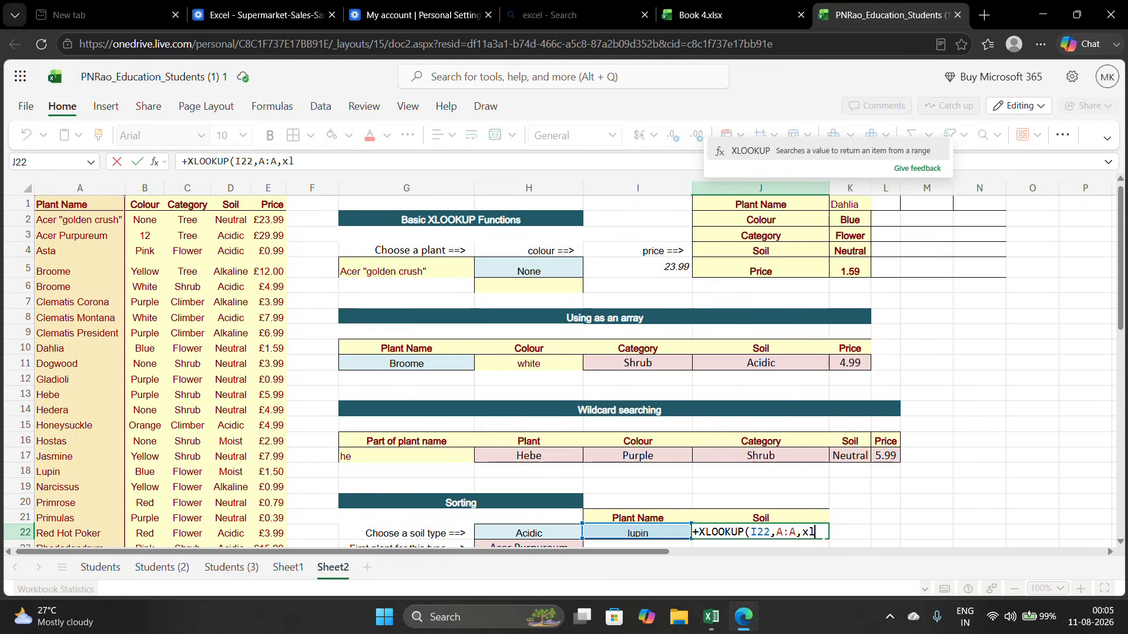
key(Tab)
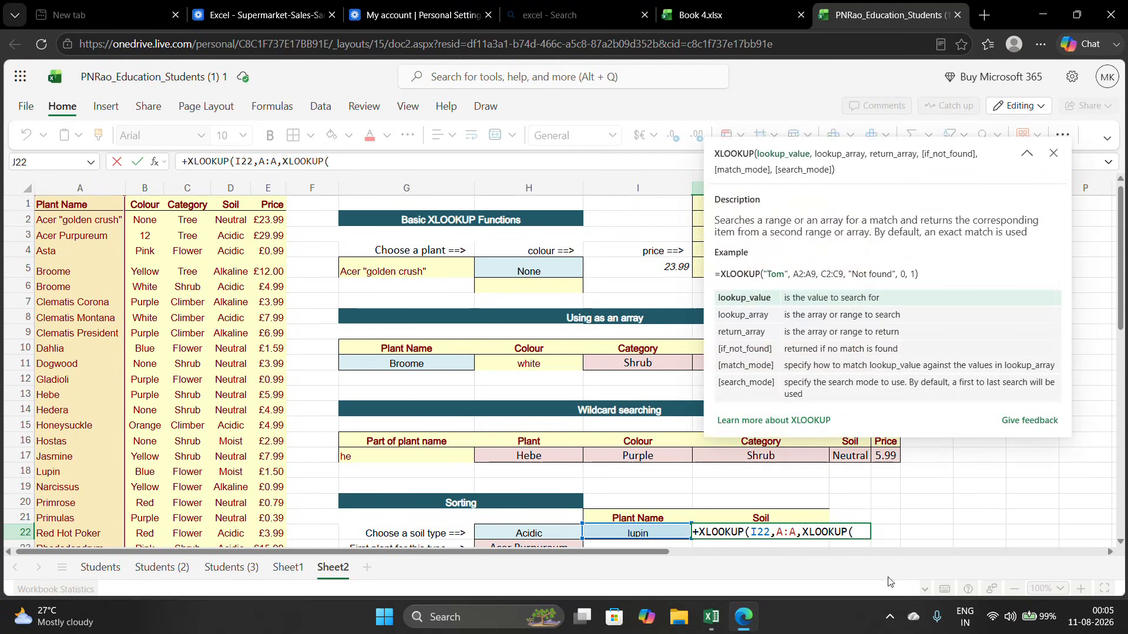
text(J21,)
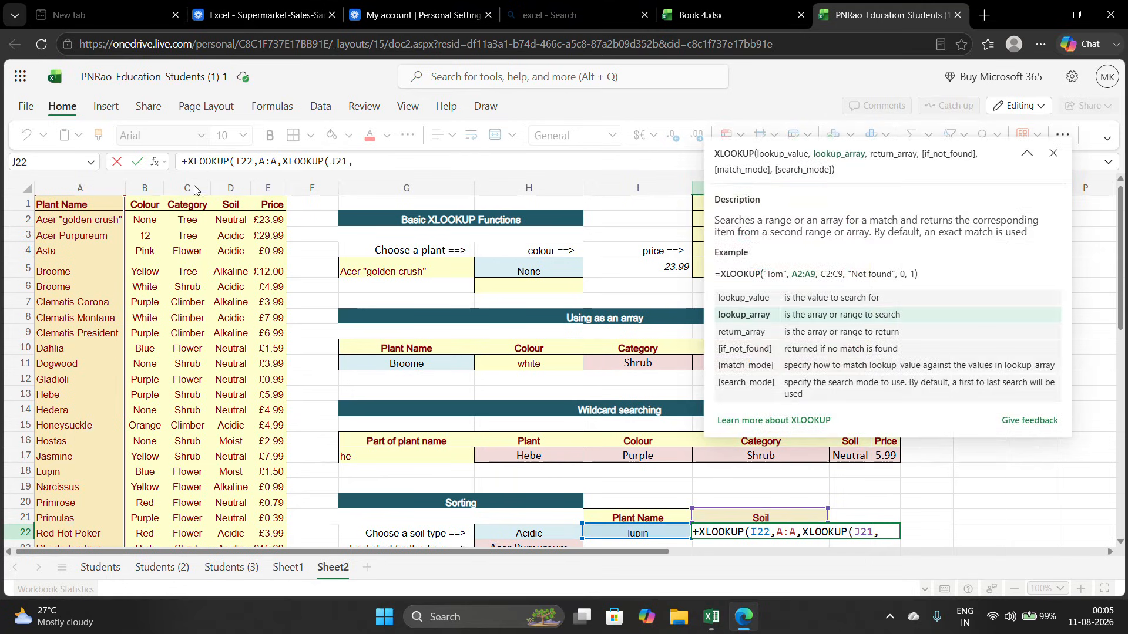
drag(147, 203, 276, 205)
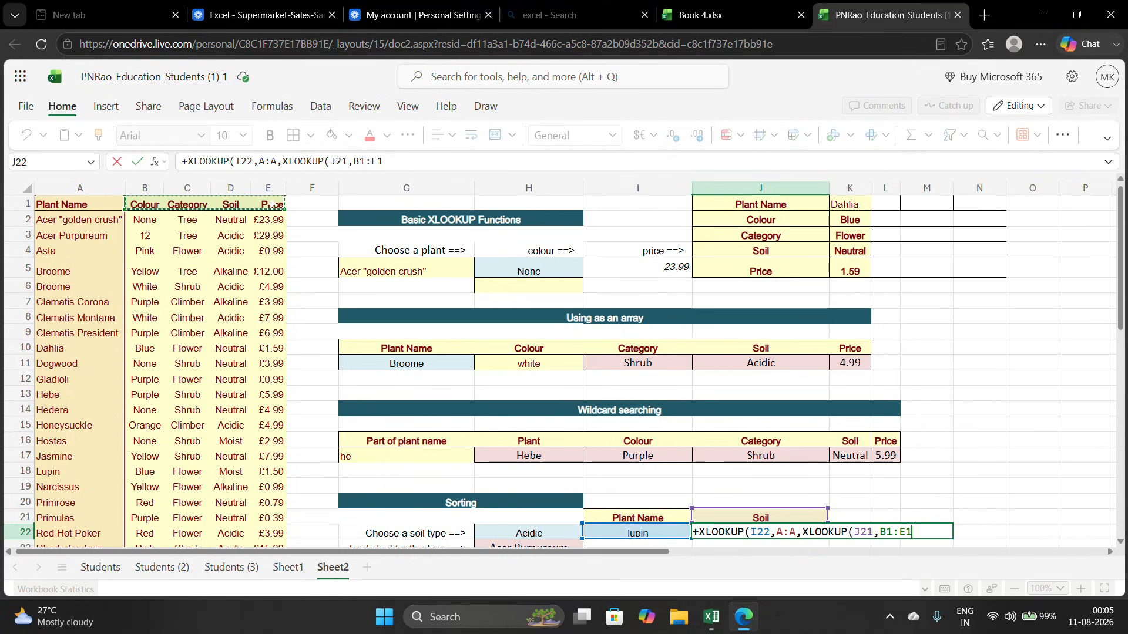
text(,)
drag(145, 187, 257, 185)
text()))
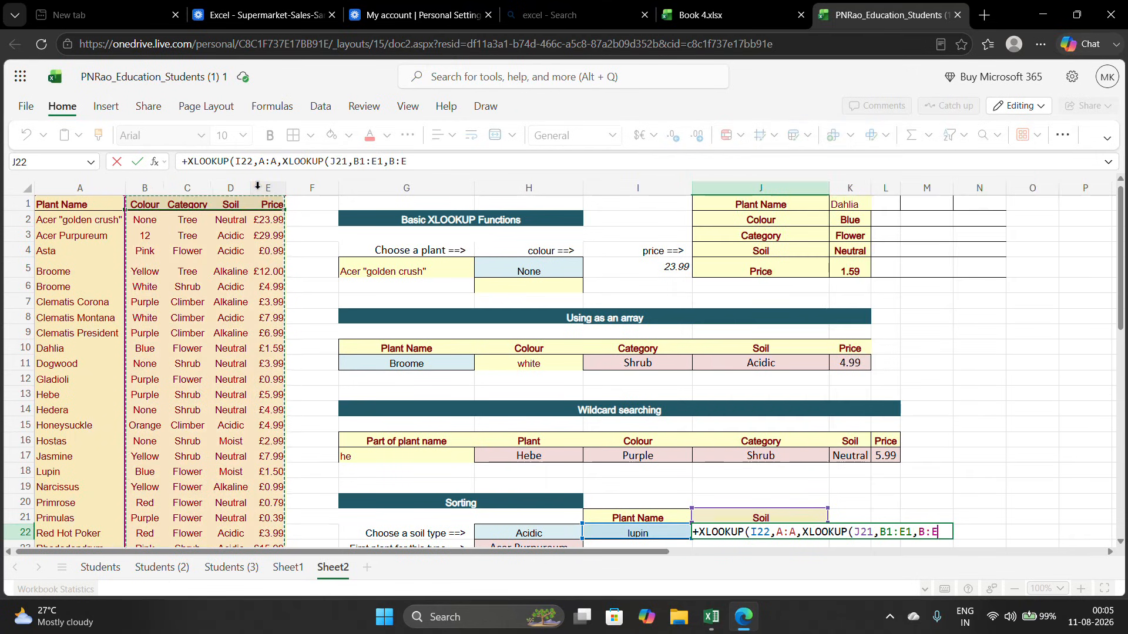
key(Return)
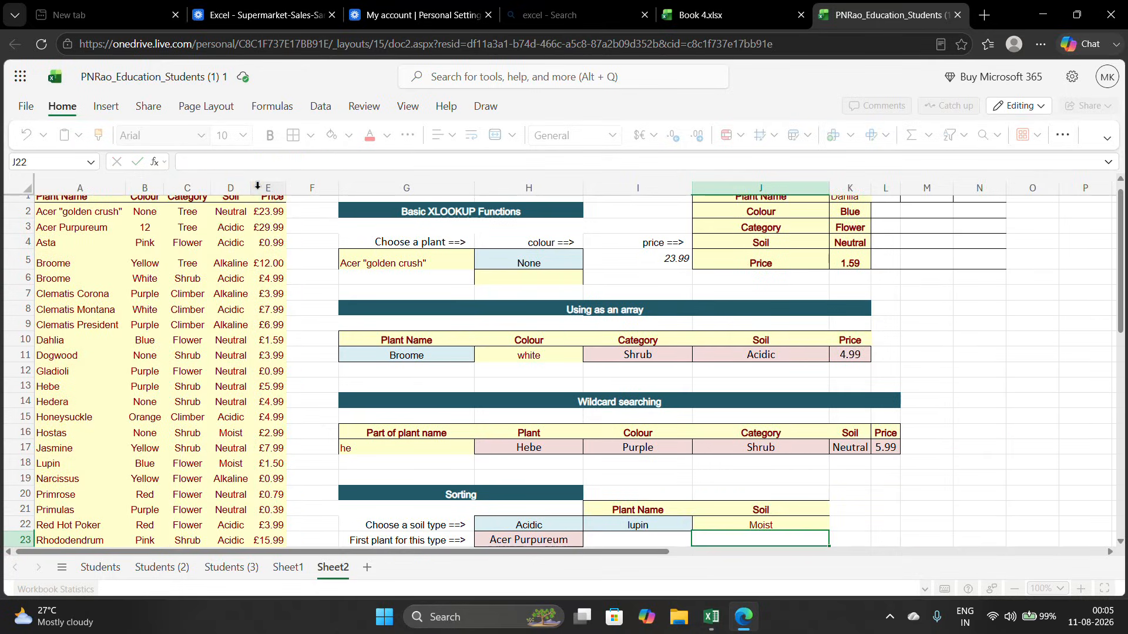
- Test the nested lookup by replacing the header in J21 with price, and after that with colour
click(762, 512)
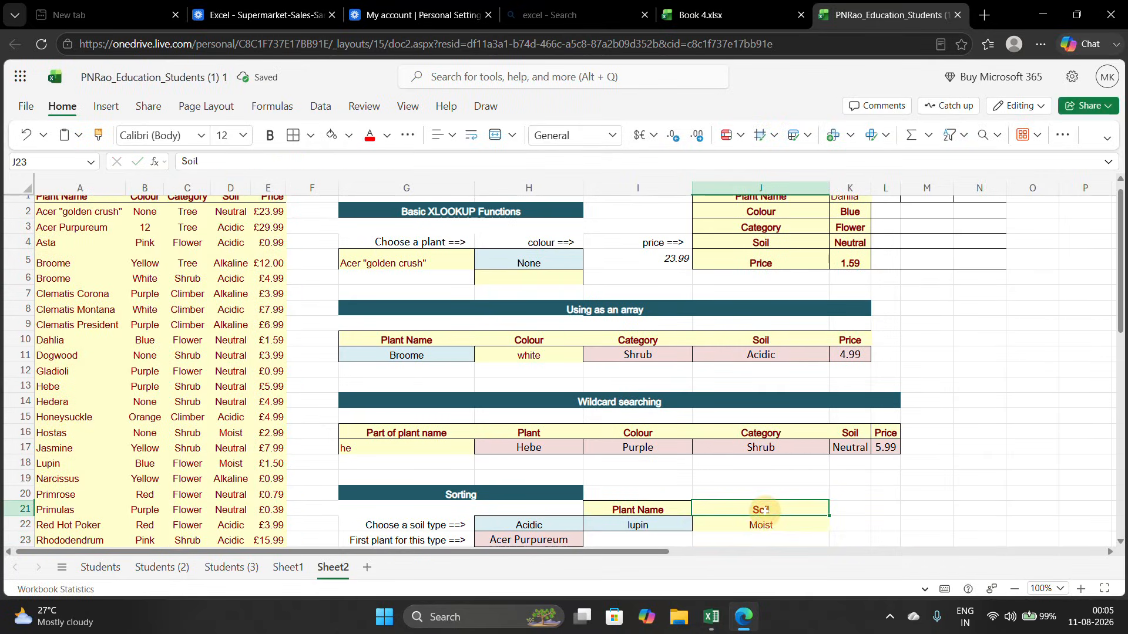
text(price)
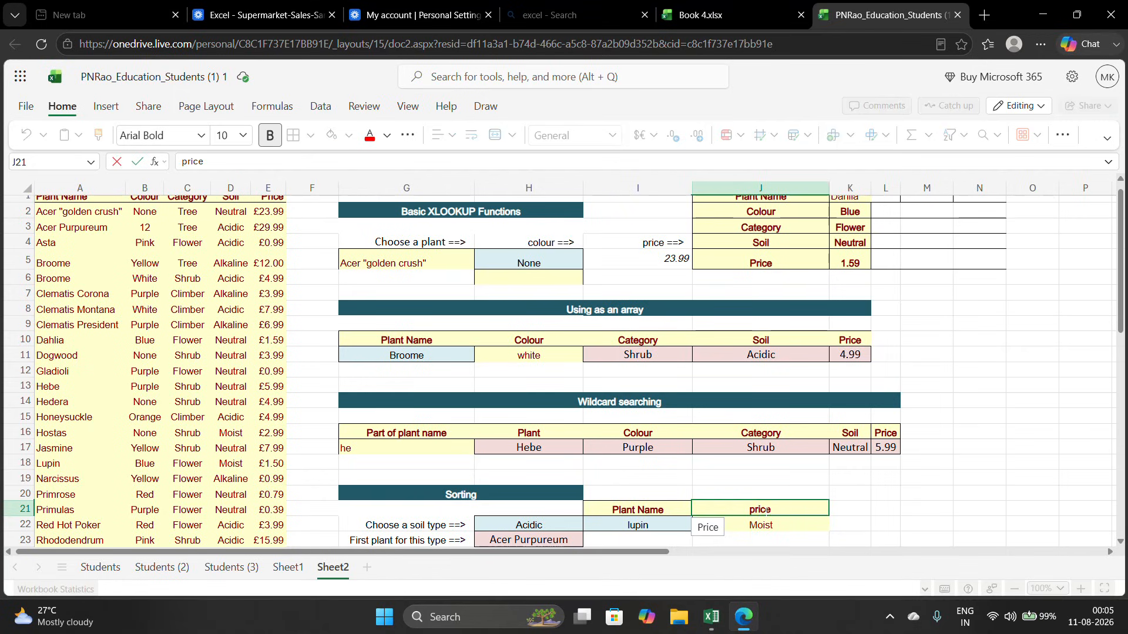
key(Return)
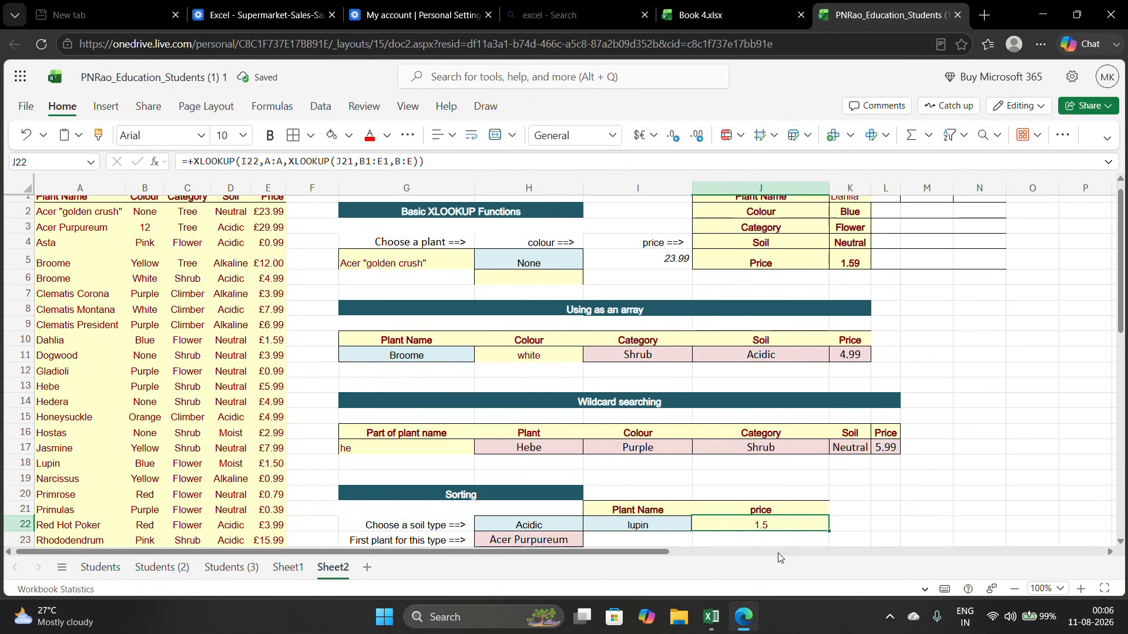
click(780, 510)
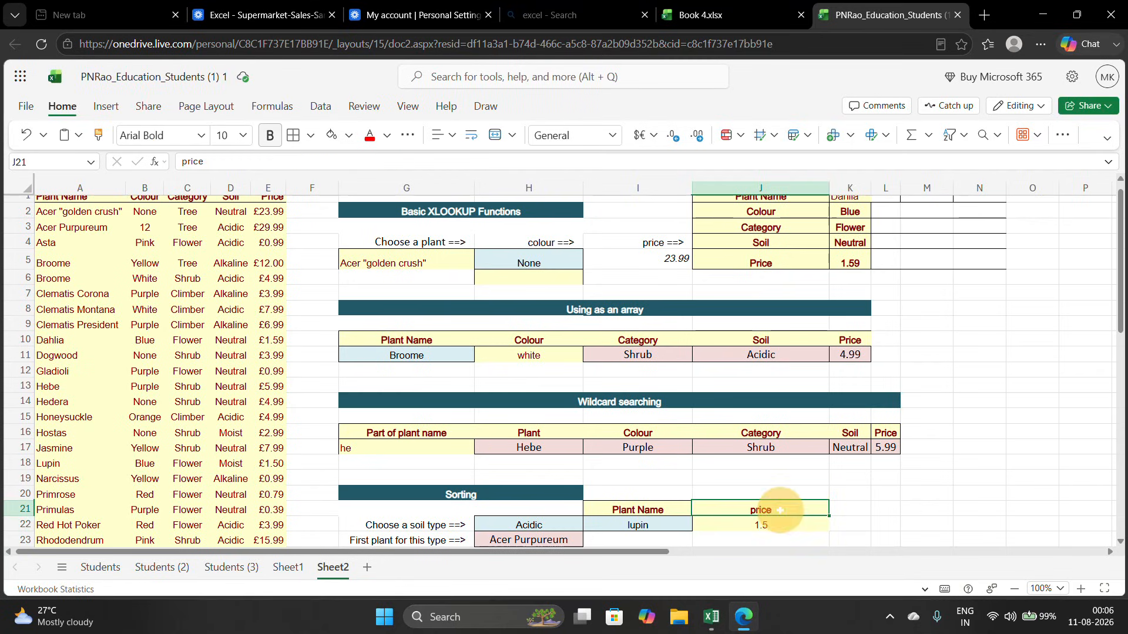
text(colour)
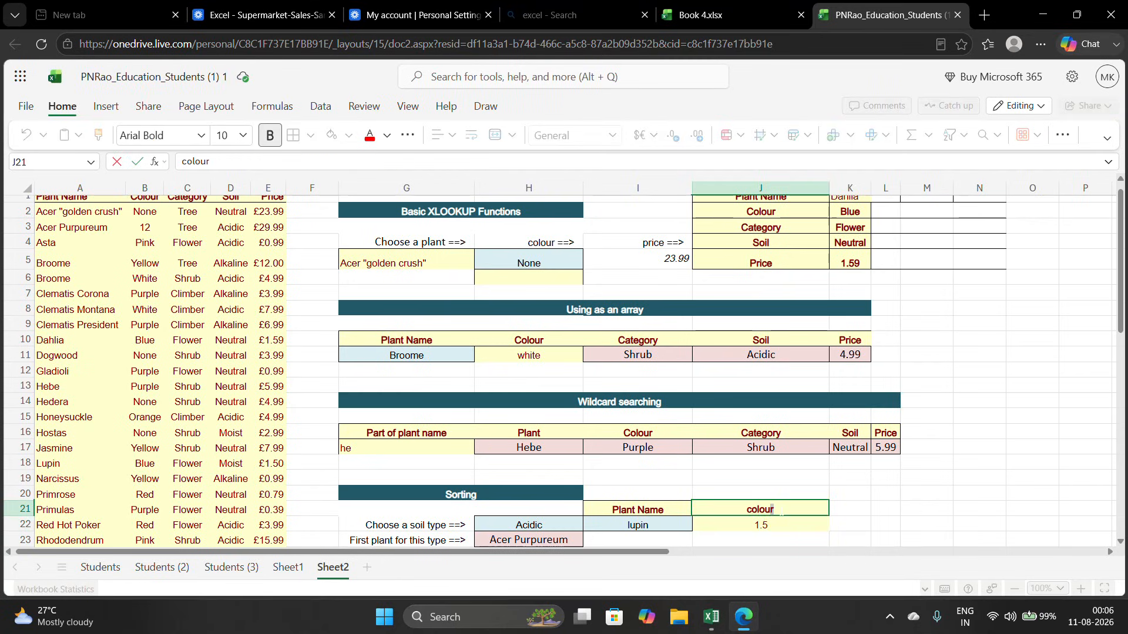
key(Return)
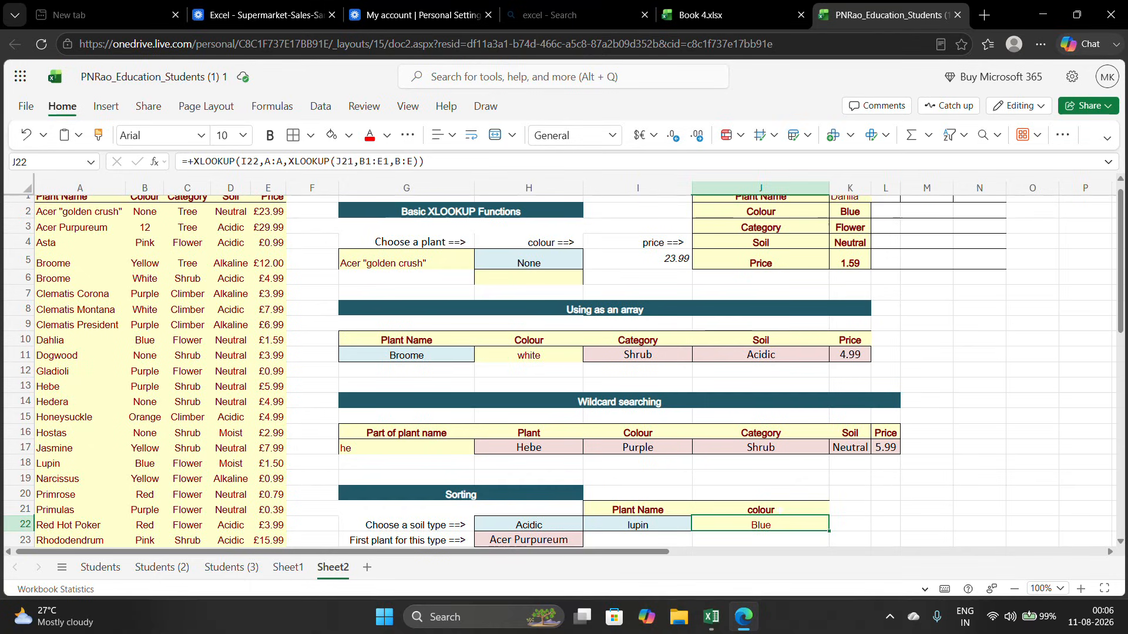
- Review the student lists on Students, Students (2) and Students (3), and the StudentID lookup row with its empty result cells on Sheet1
click(231, 567)
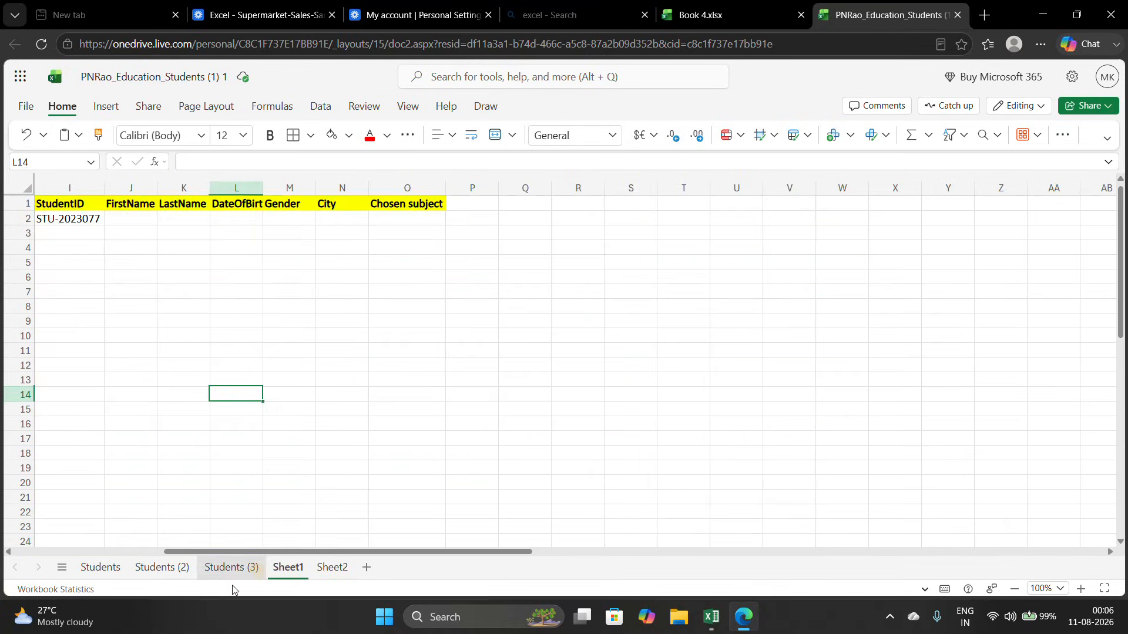
click(100, 566)
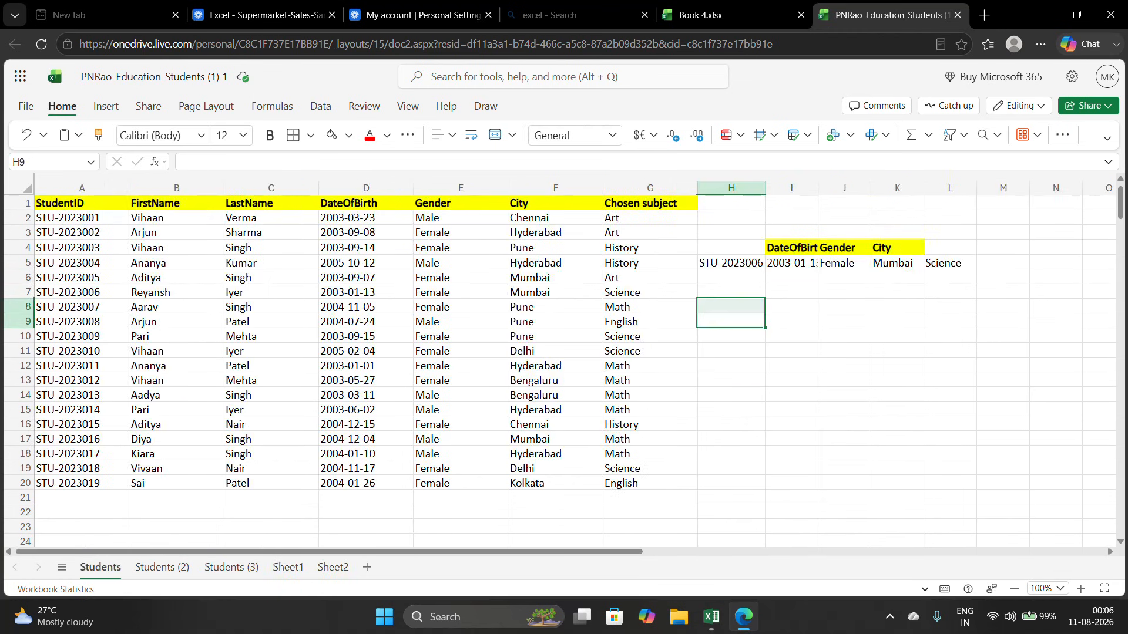
click(166, 570)
click(220, 570)
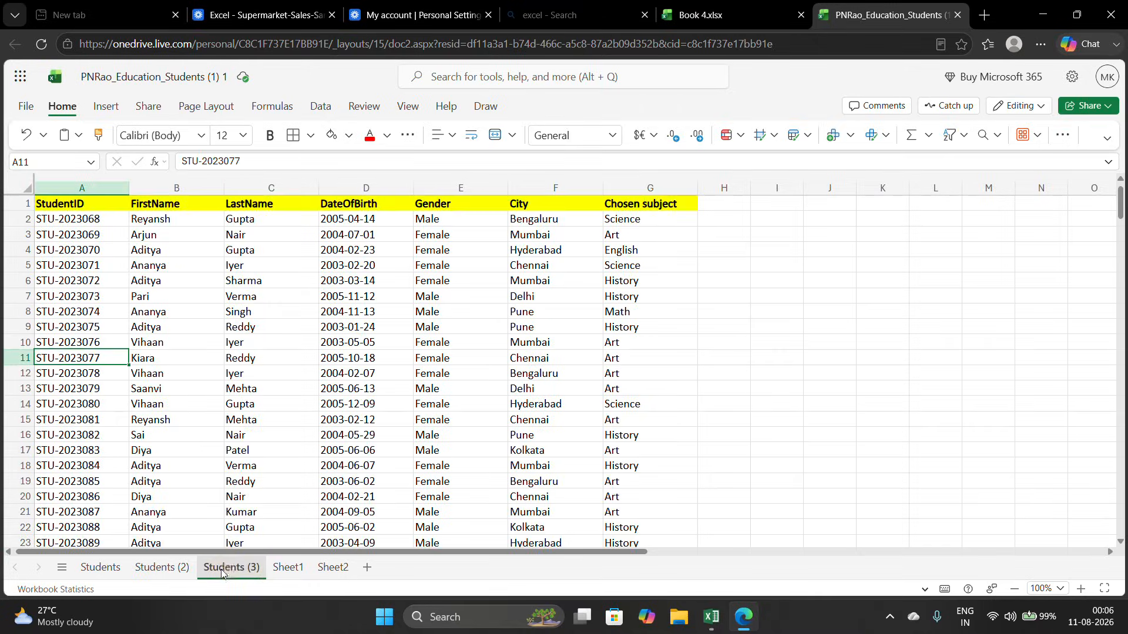
scroll(252, 570, down, 2)
click(279, 572)
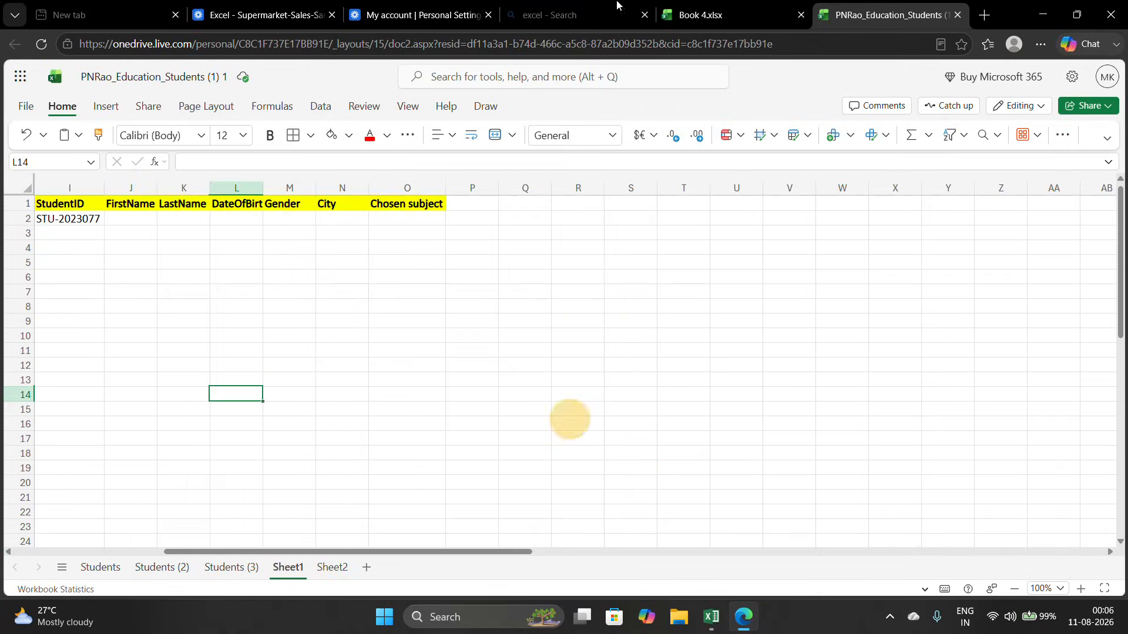
click(70, 247)
click(69, 219)
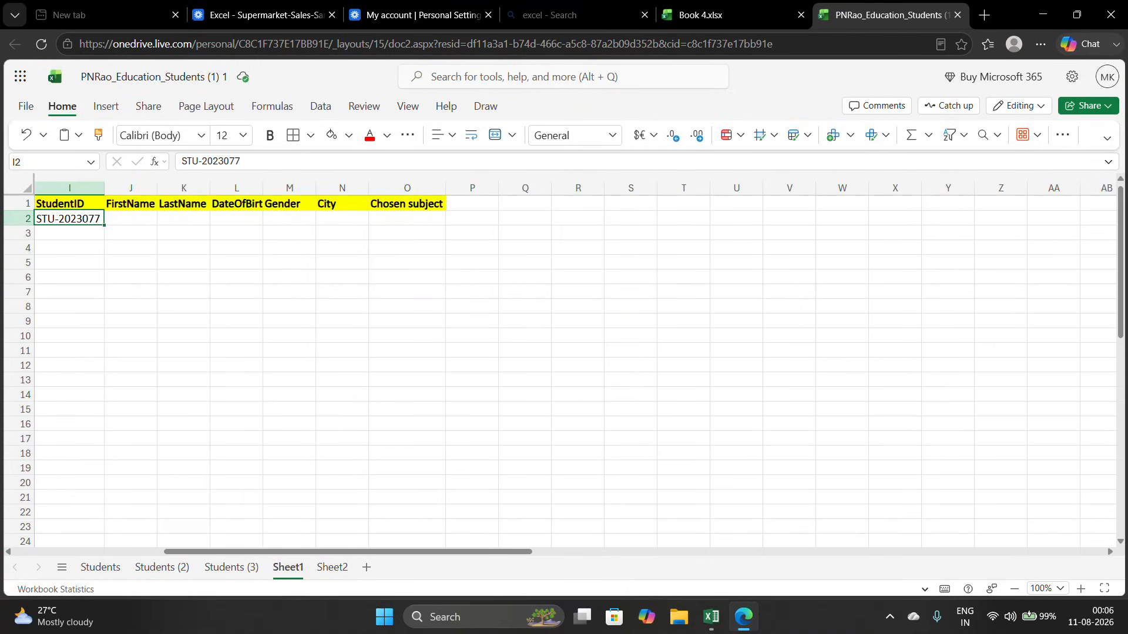
drag(131, 218, 448, 217)
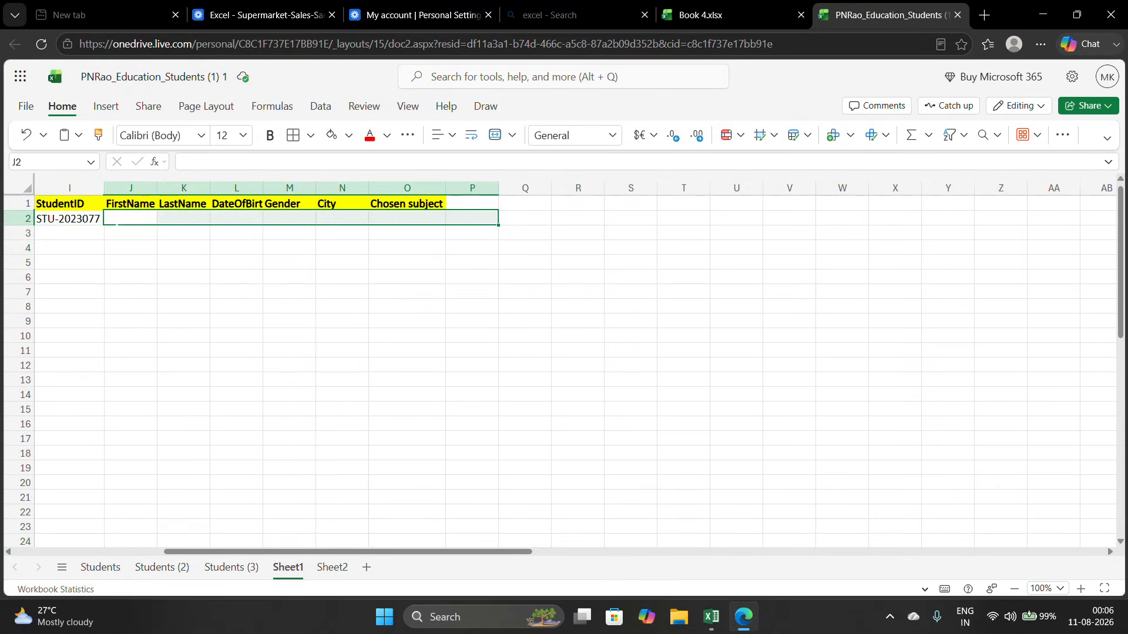
- In J2 of Sheet1, begin an XLOOKUP of I2 with Students A:A as lookup array and Students B:G as return array
click(129, 219)
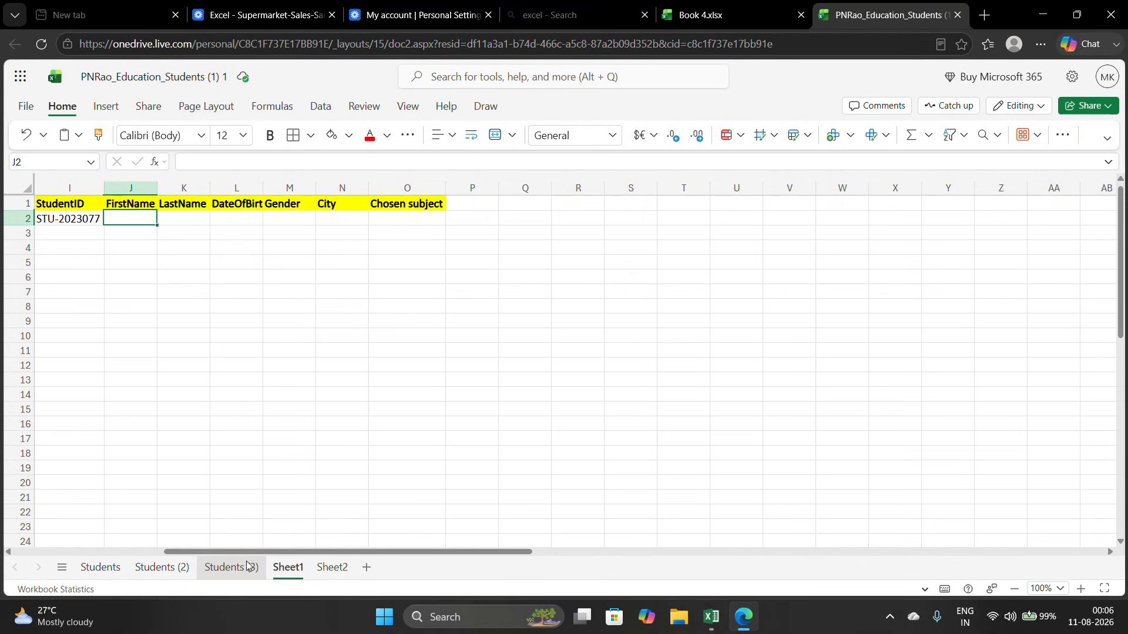
text(+xl)
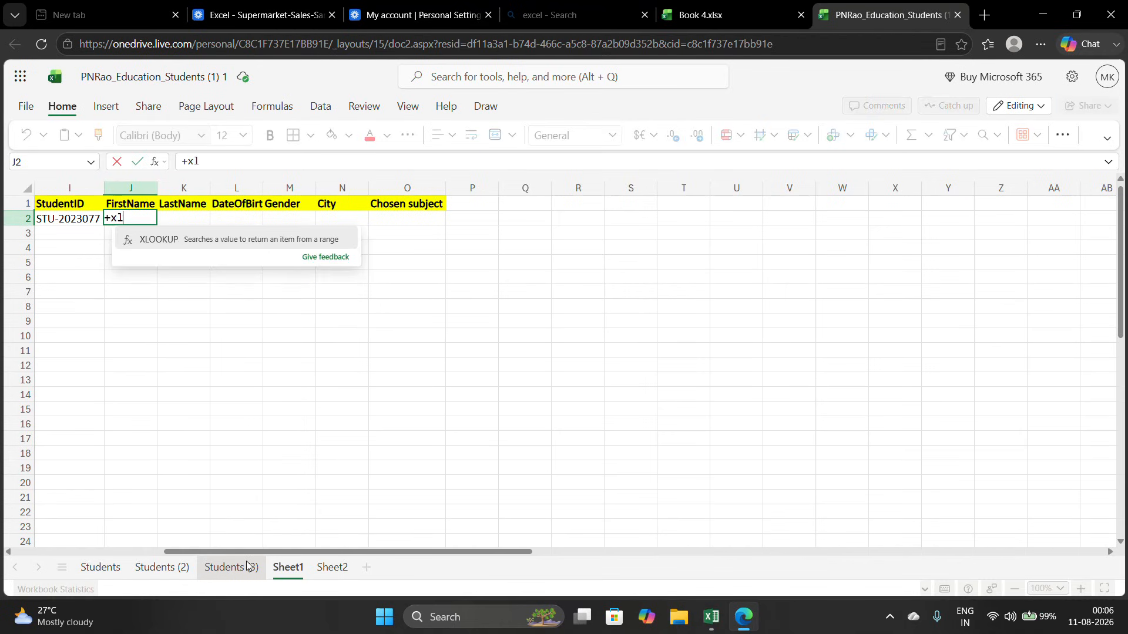
key(Tab)
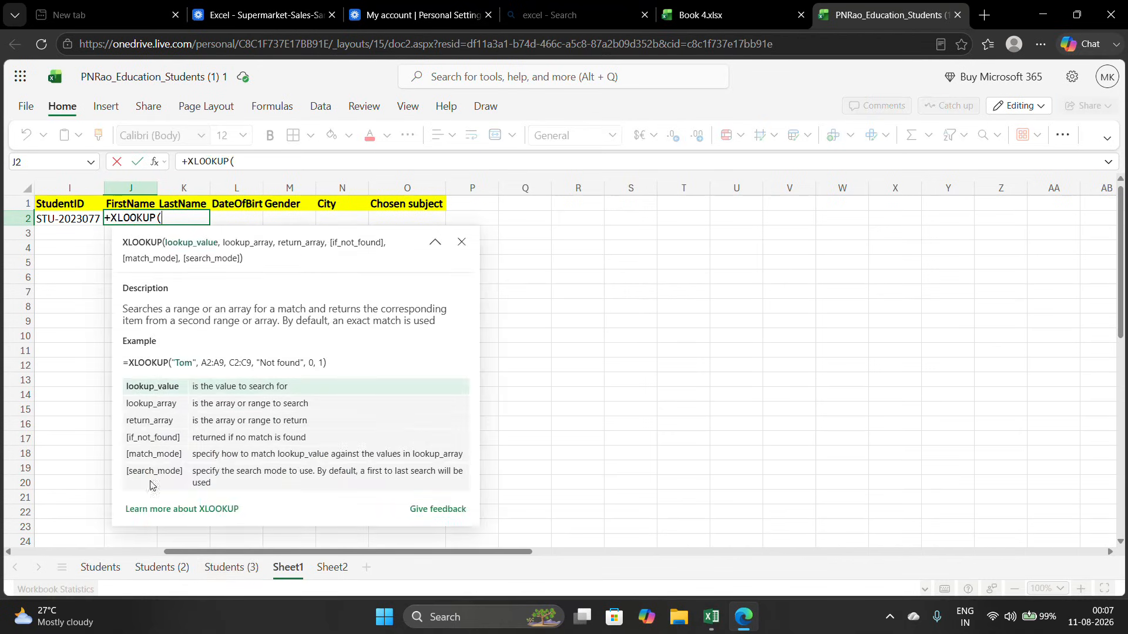
key(Left)
text(,)
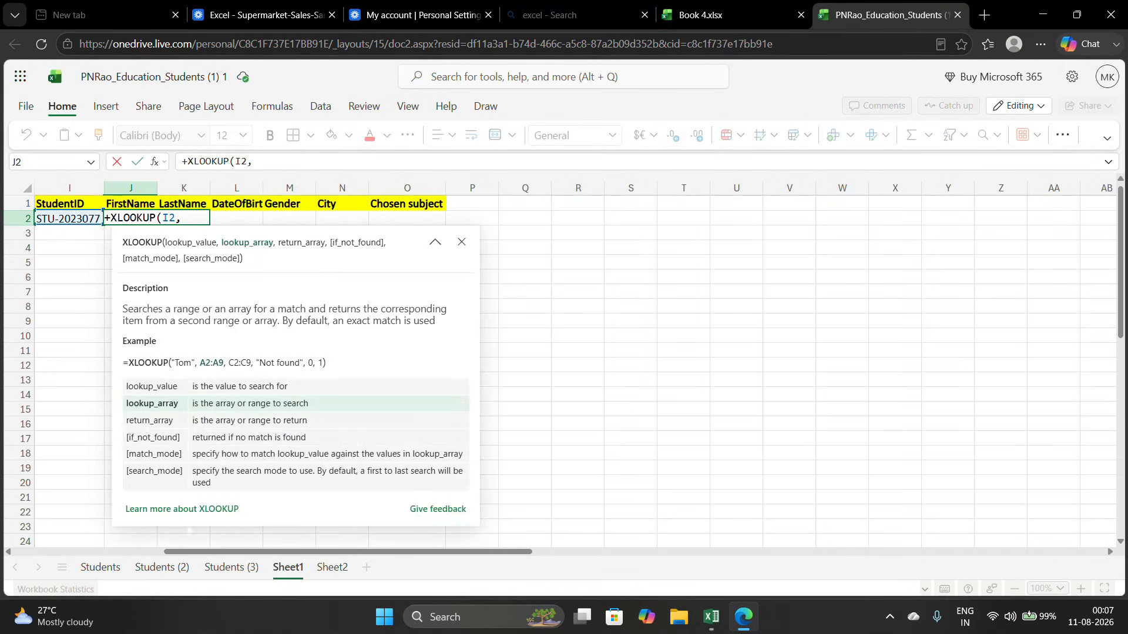
click(97, 567)
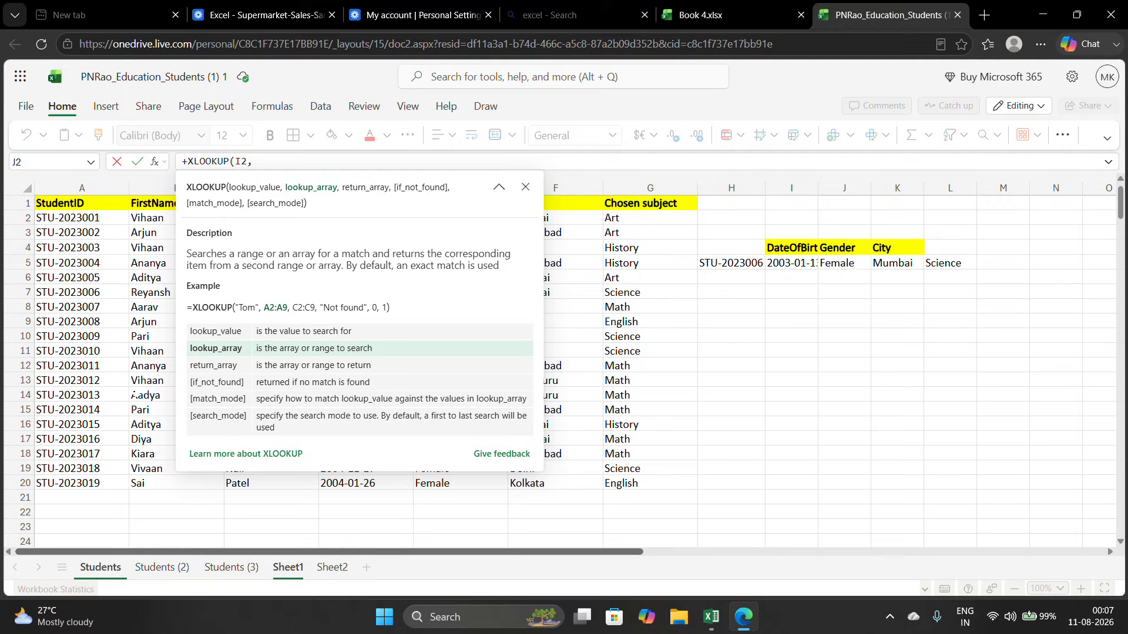
click(73, 182)
text(,)
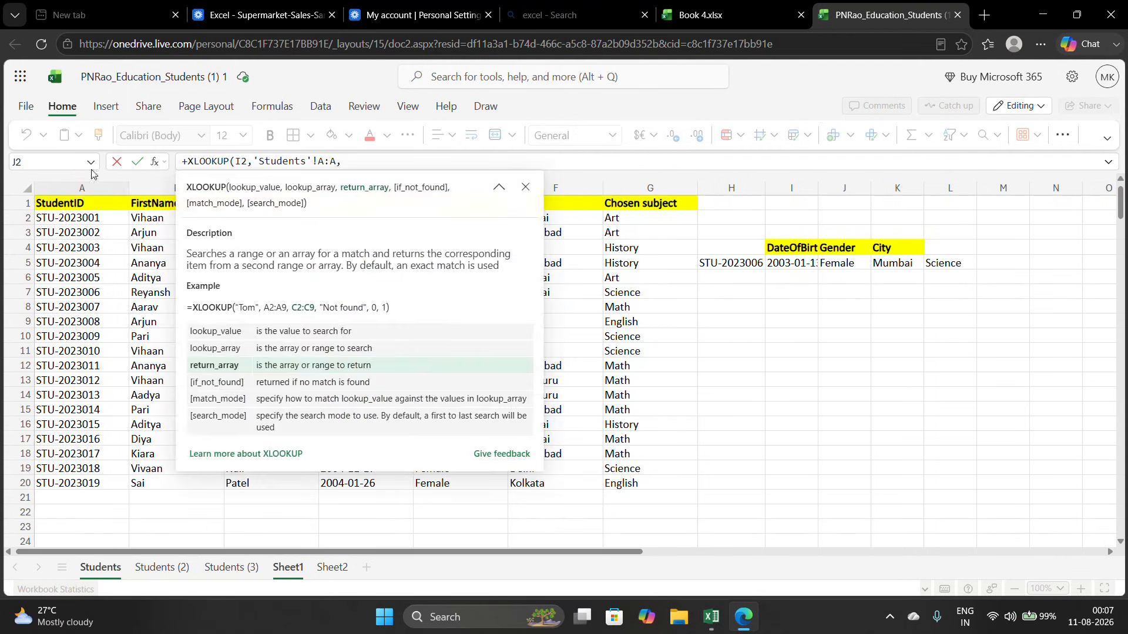
drag(147, 185, 626, 188)
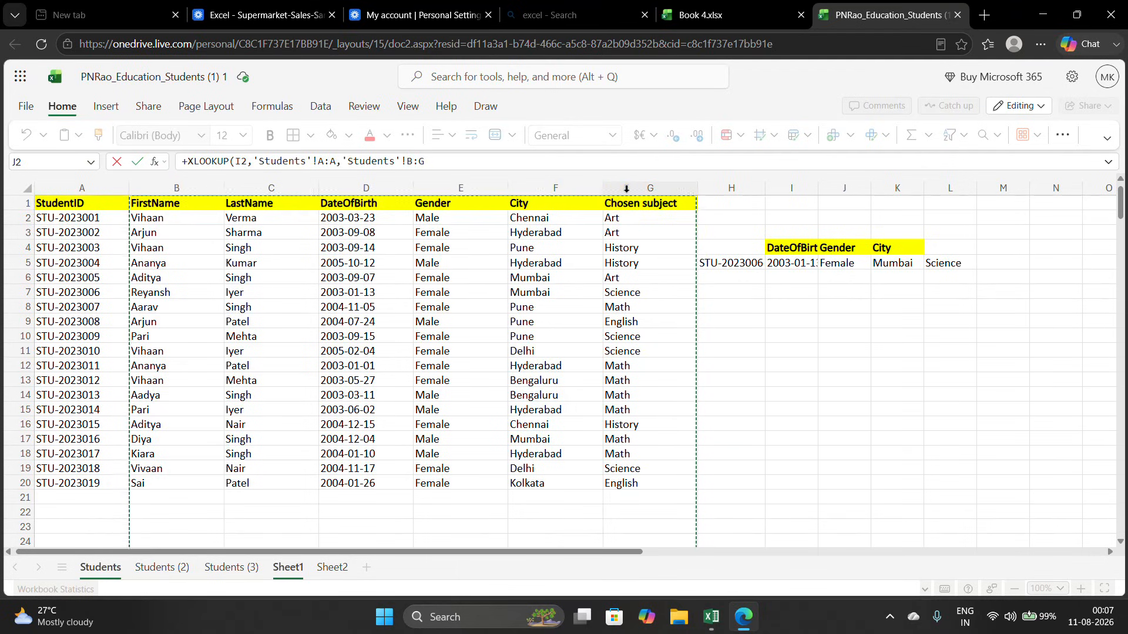
- As the if_not_found argument, nest an XLOOKUP of Sheet1 I2 with Students (2) A:A as lookup array and Students (2) B:G as return array
text(,)
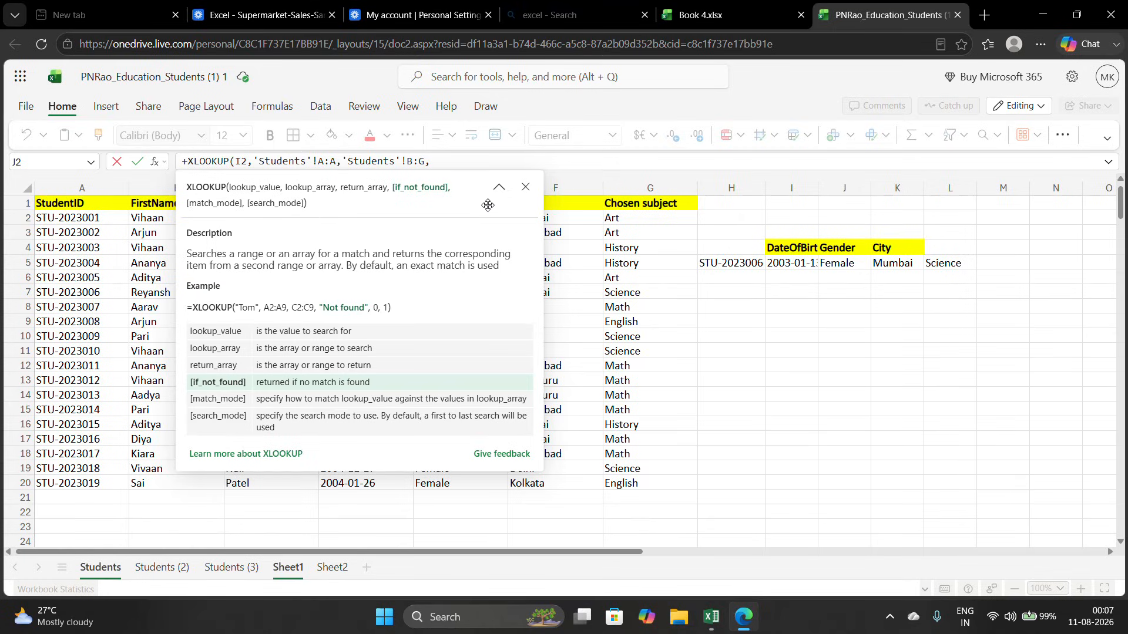
text(xl)
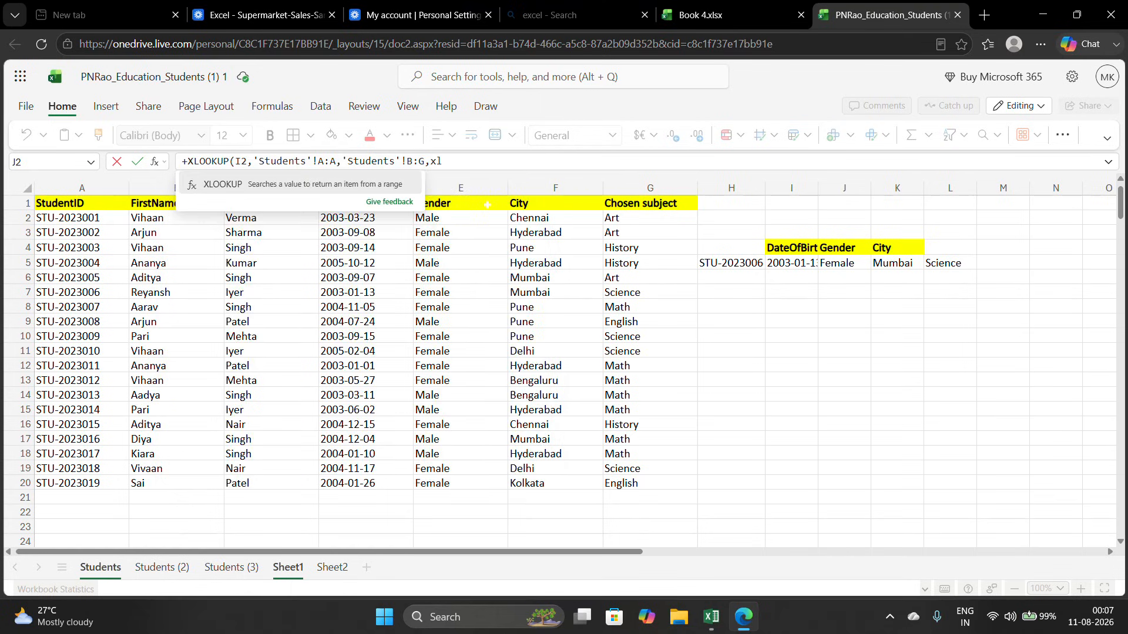
key(Tab)
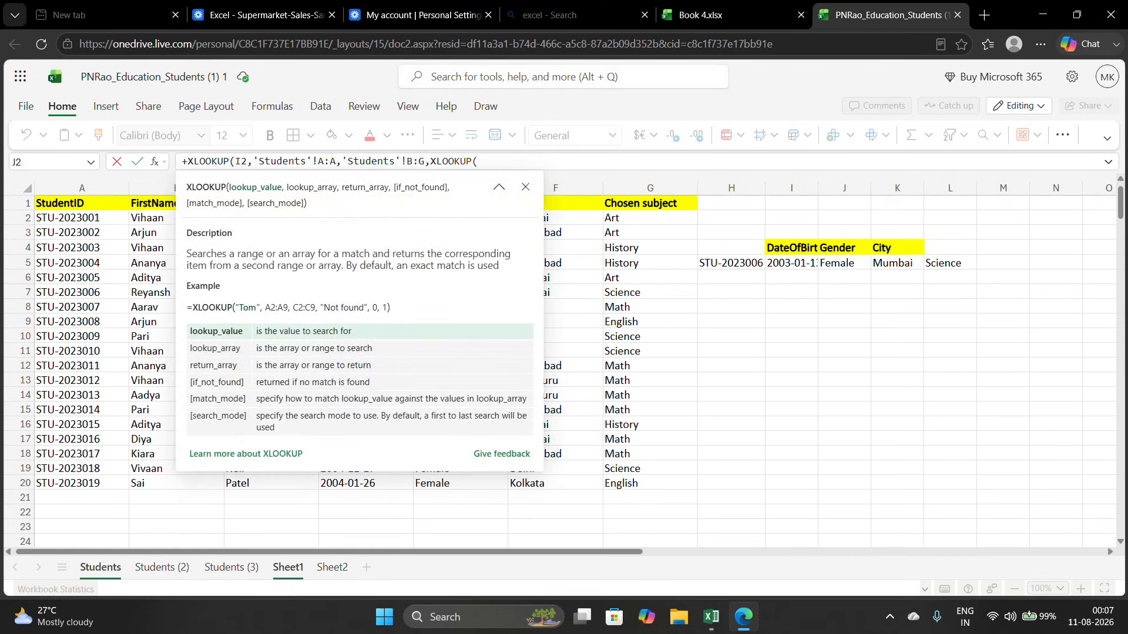
click(288, 567)
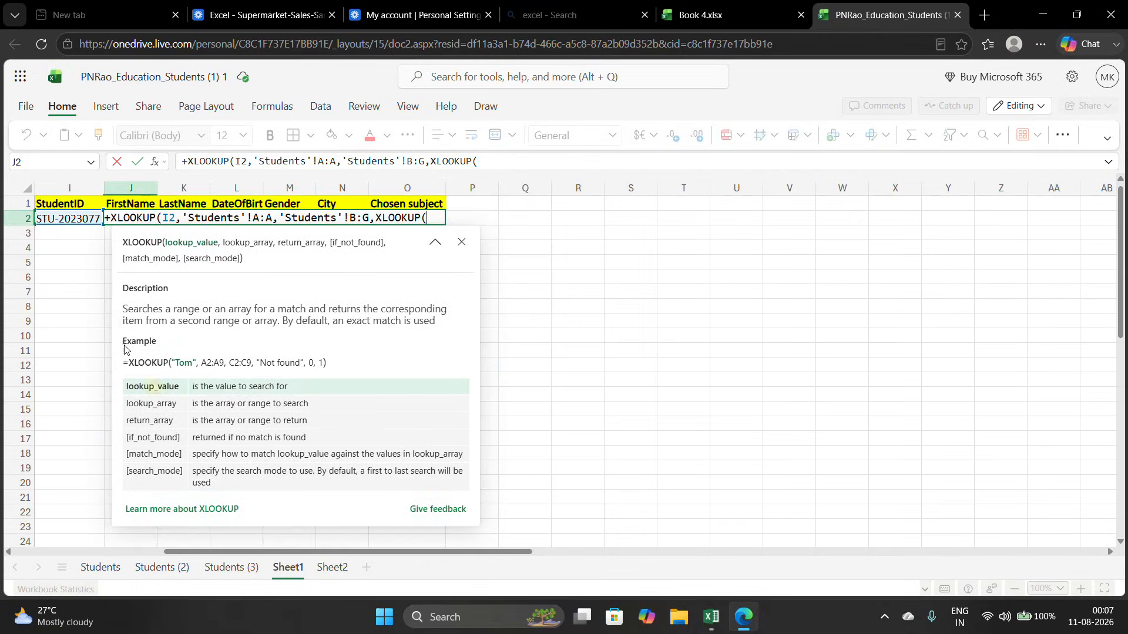
click(60, 219)
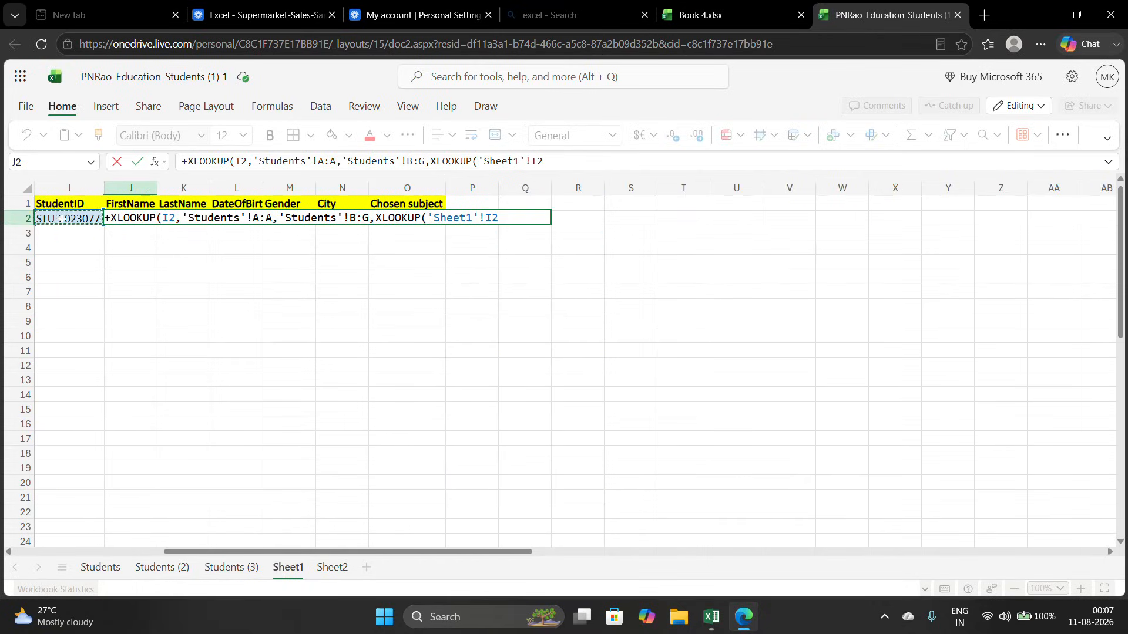
text(,)
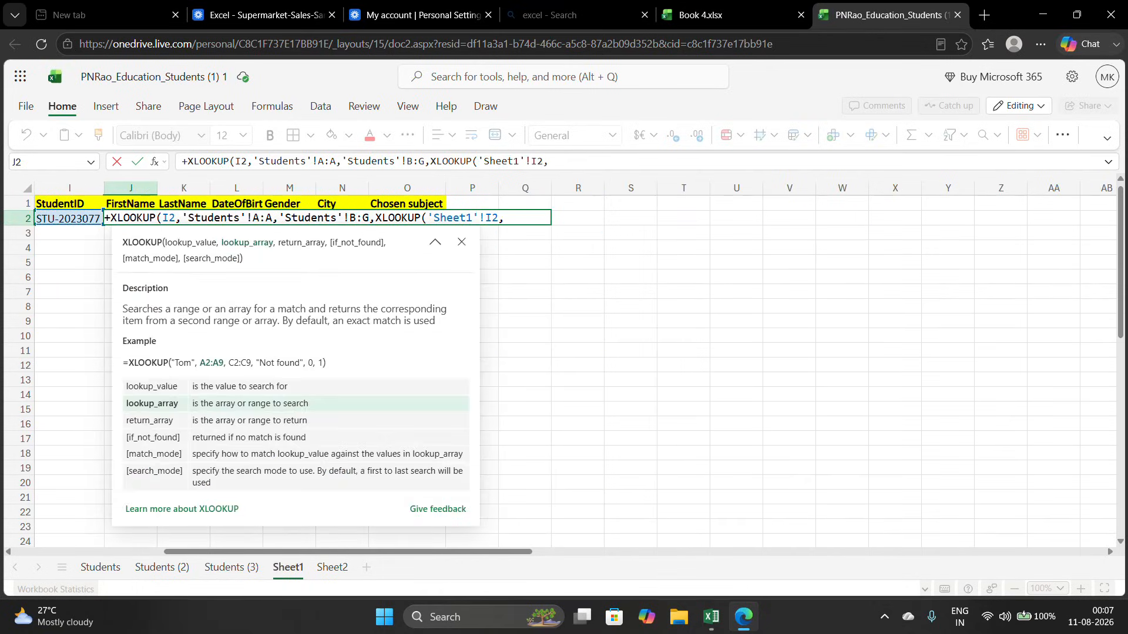
click(162, 568)
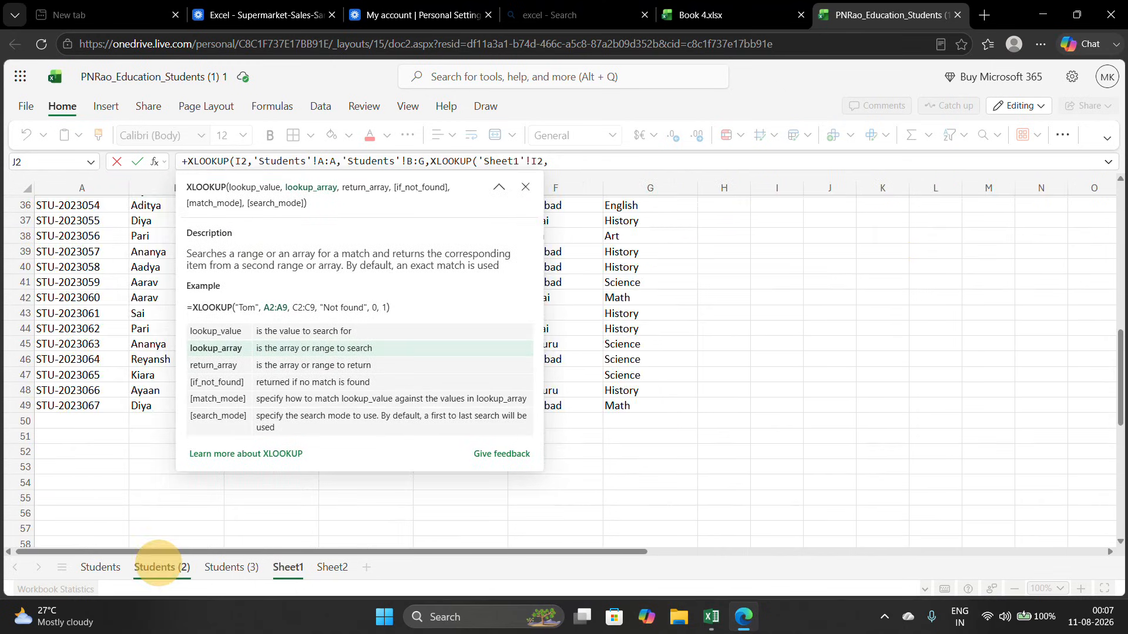
click(83, 176)
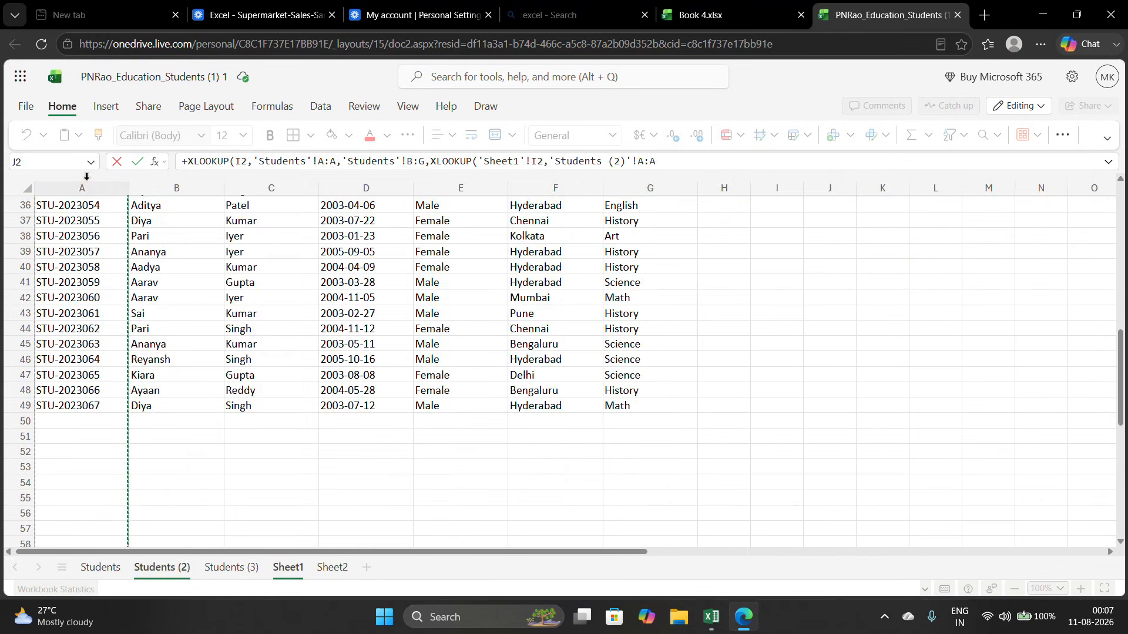
text(,)
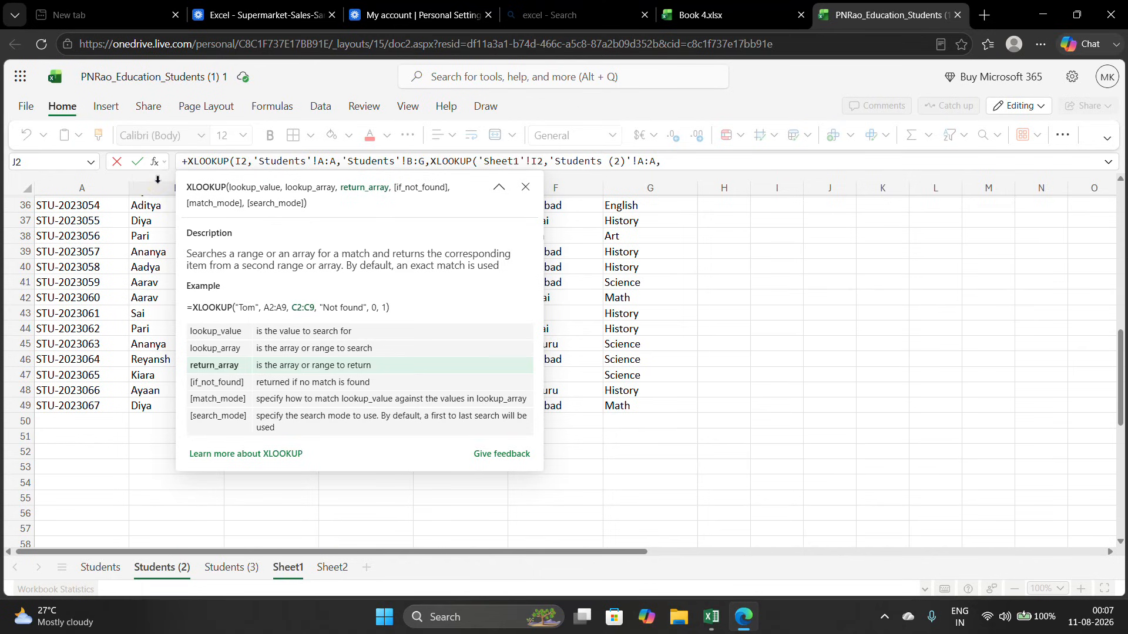
drag(156, 179, 604, 201)
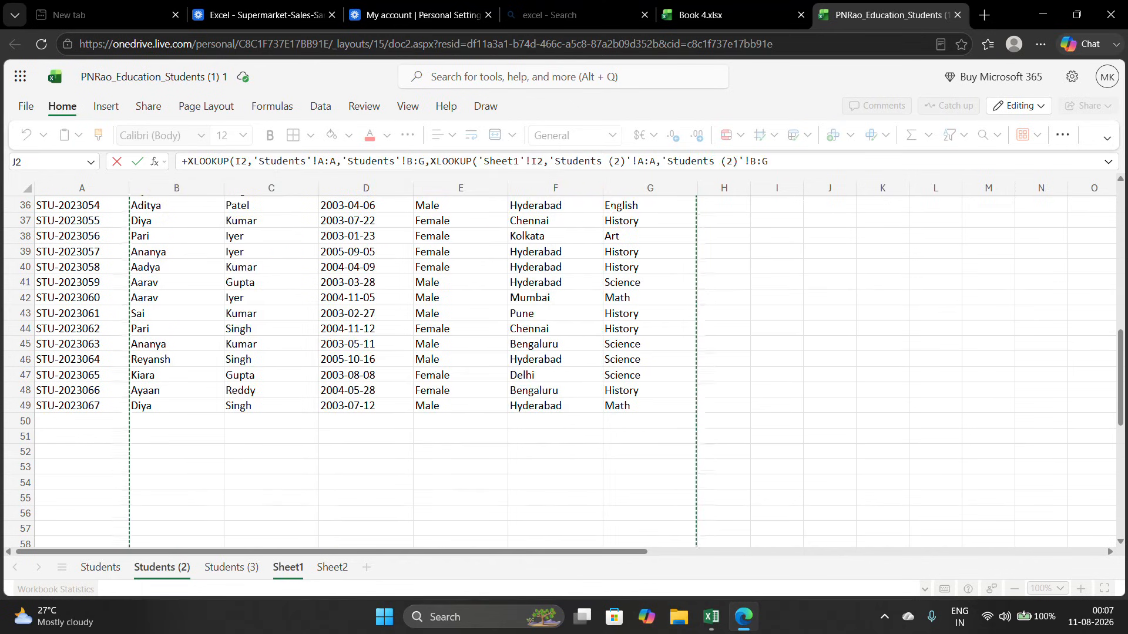
- Nest a third XLOOKUP as the second one's if_not_found argument, with Sheet1 I2 as its lookup value
text(,)
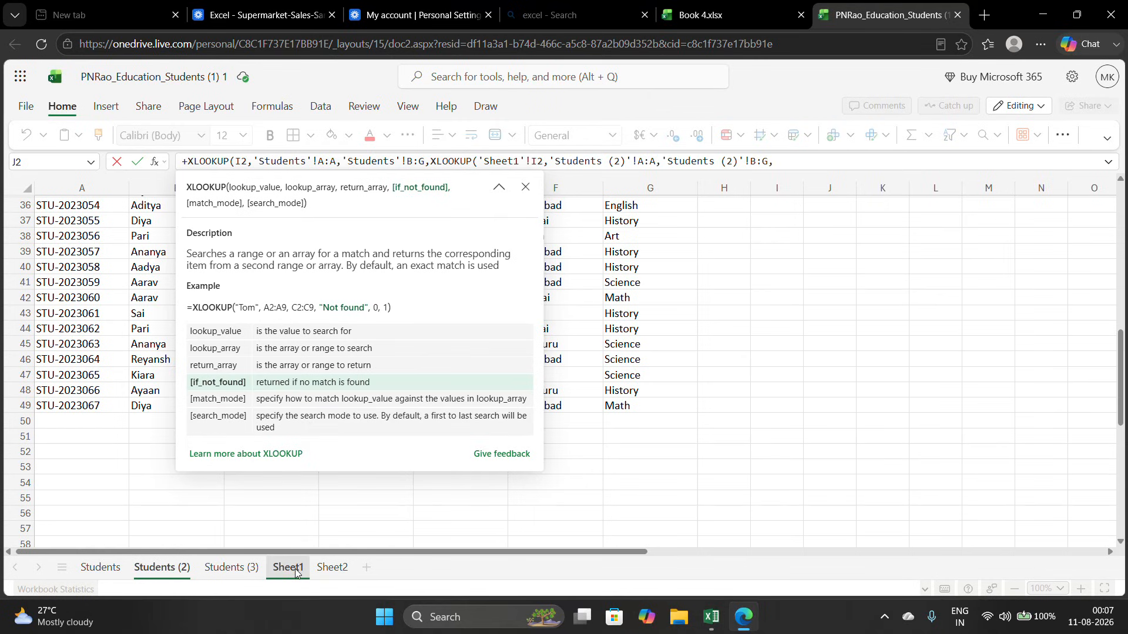
text(x)
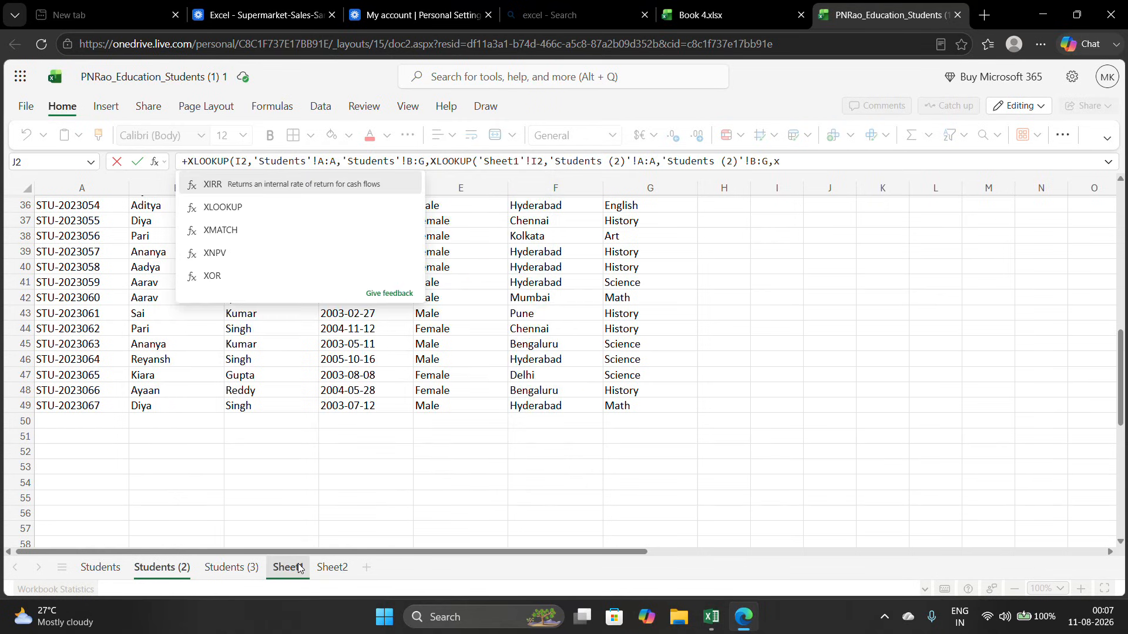
text(l)
key(Tab)
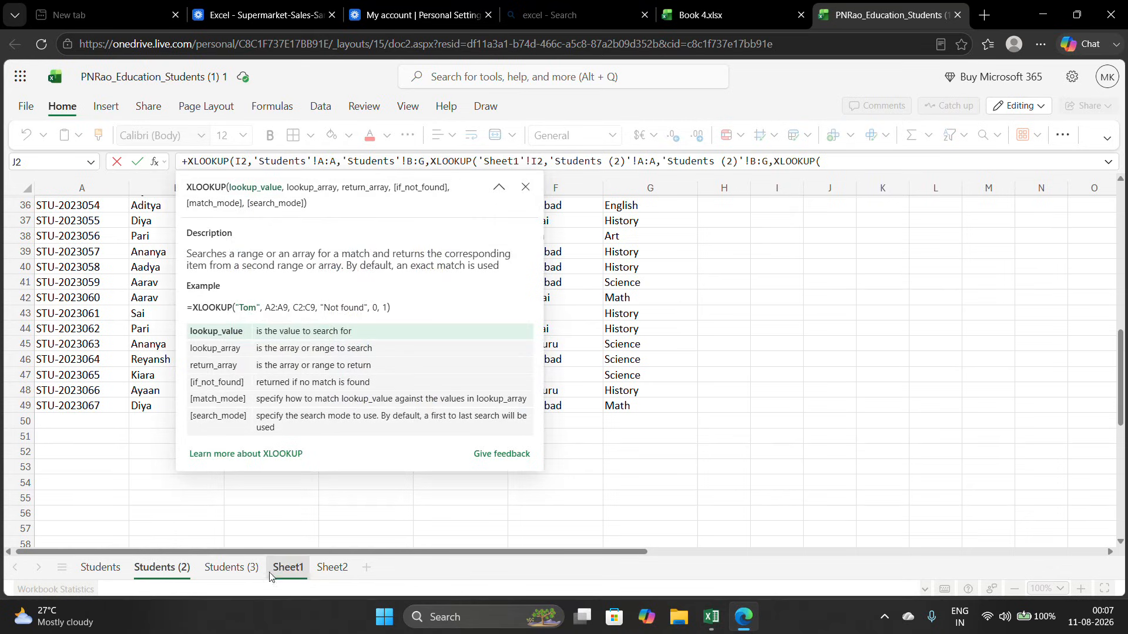
click(298, 566)
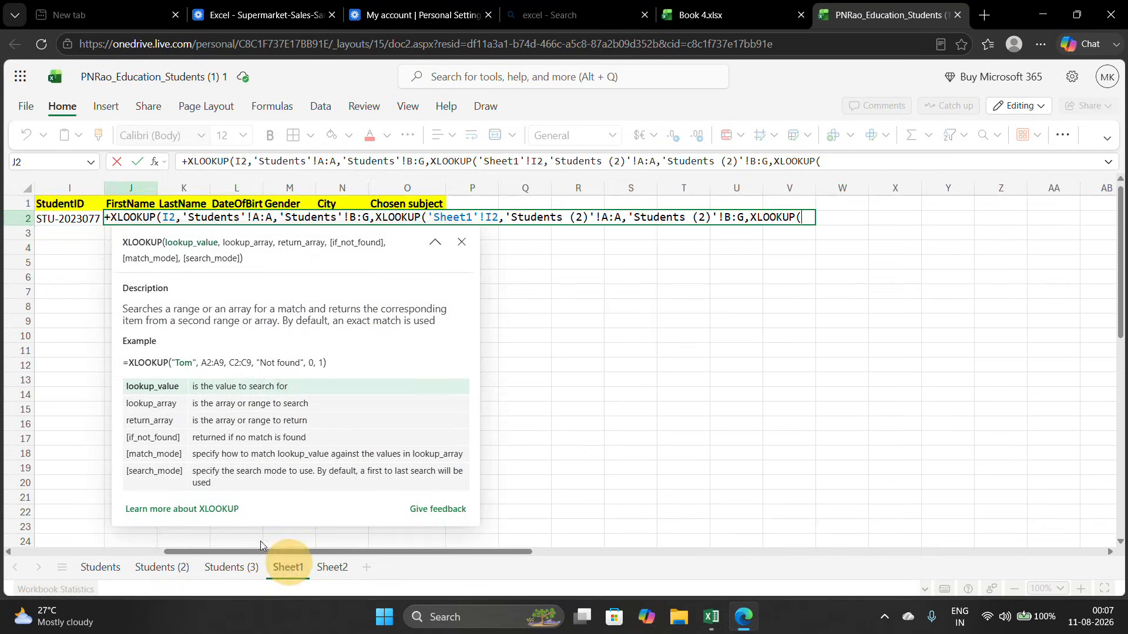
click(76, 221)
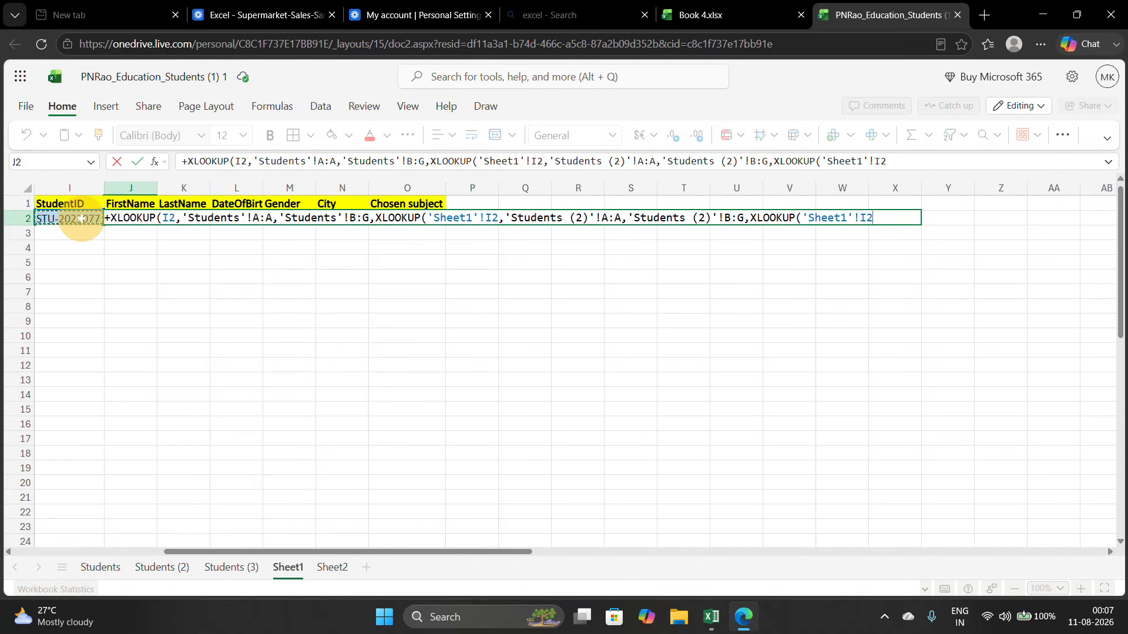
text(,)
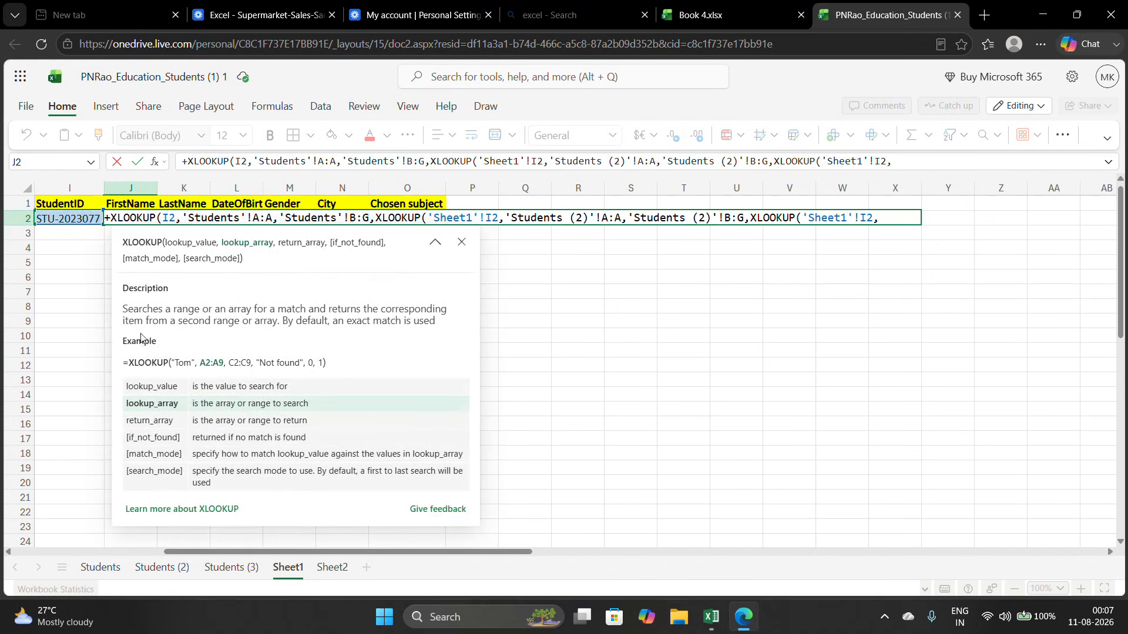
- Give the third XLOOKUP Students (3) A:A as lookup array and Students (3) B:G as return array, and enter the finished formula
click(214, 569)
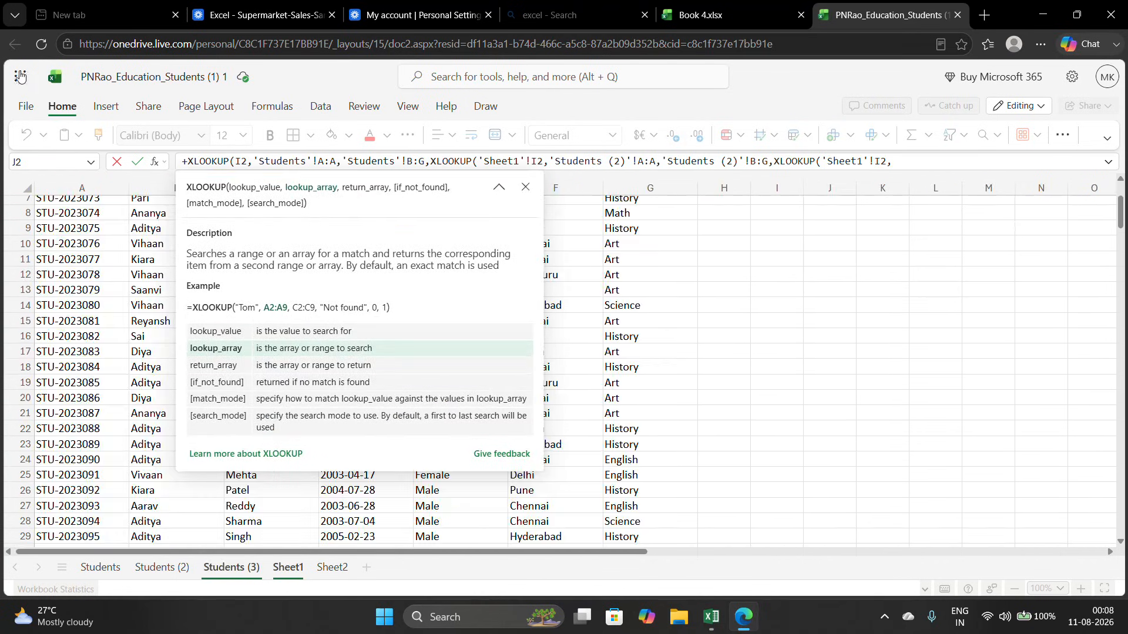
click(65, 181)
text(,)
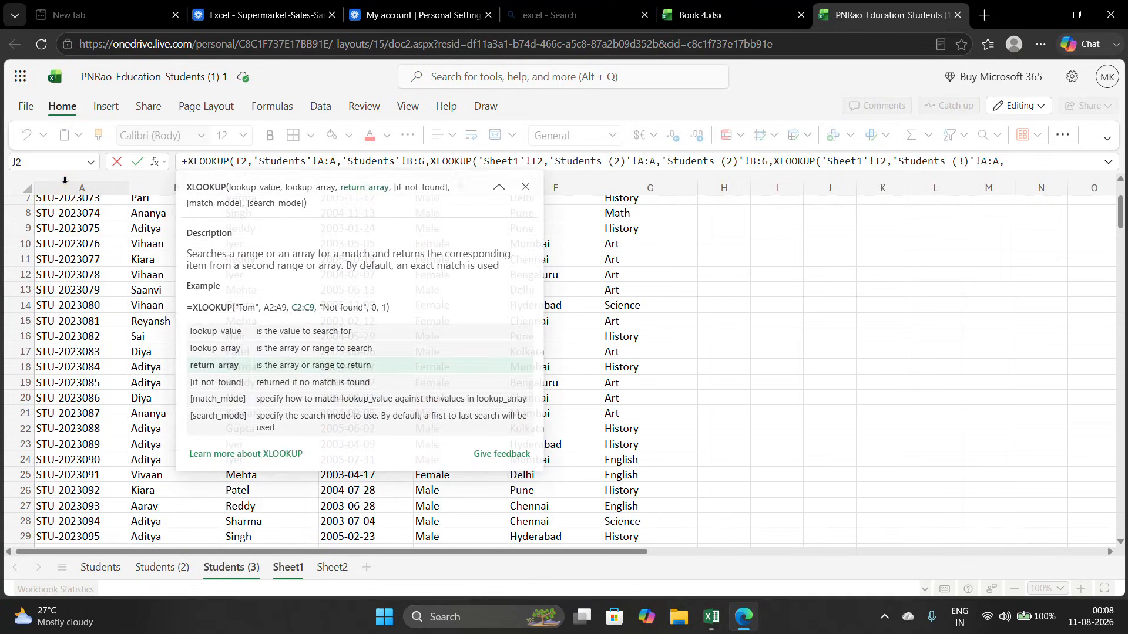
drag(143, 187, 608, 214)
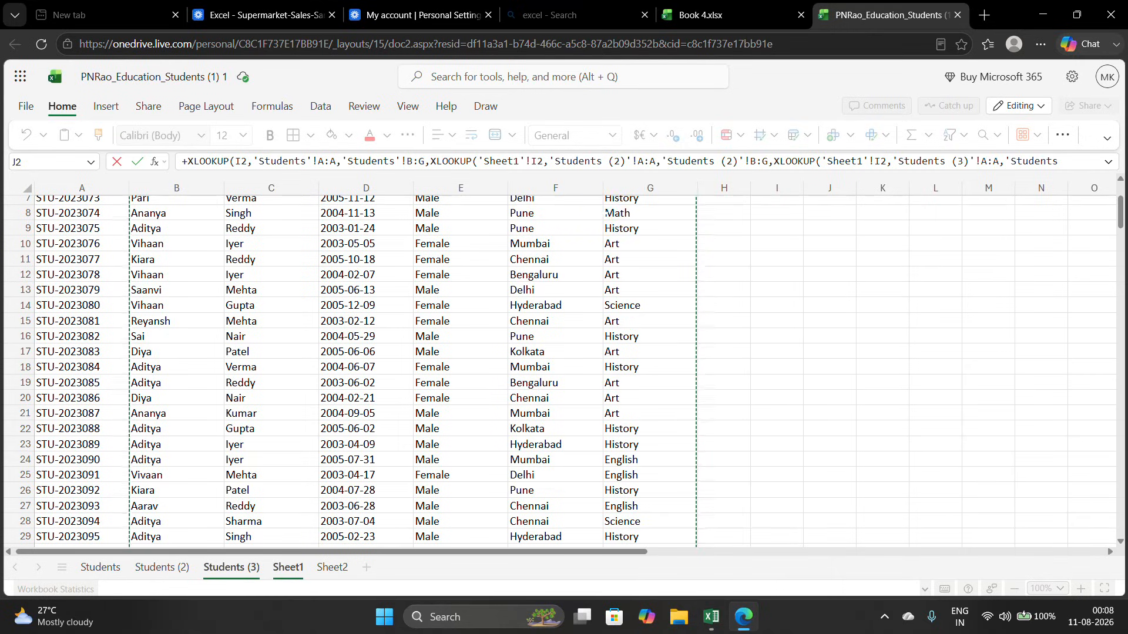
text(,)
text())
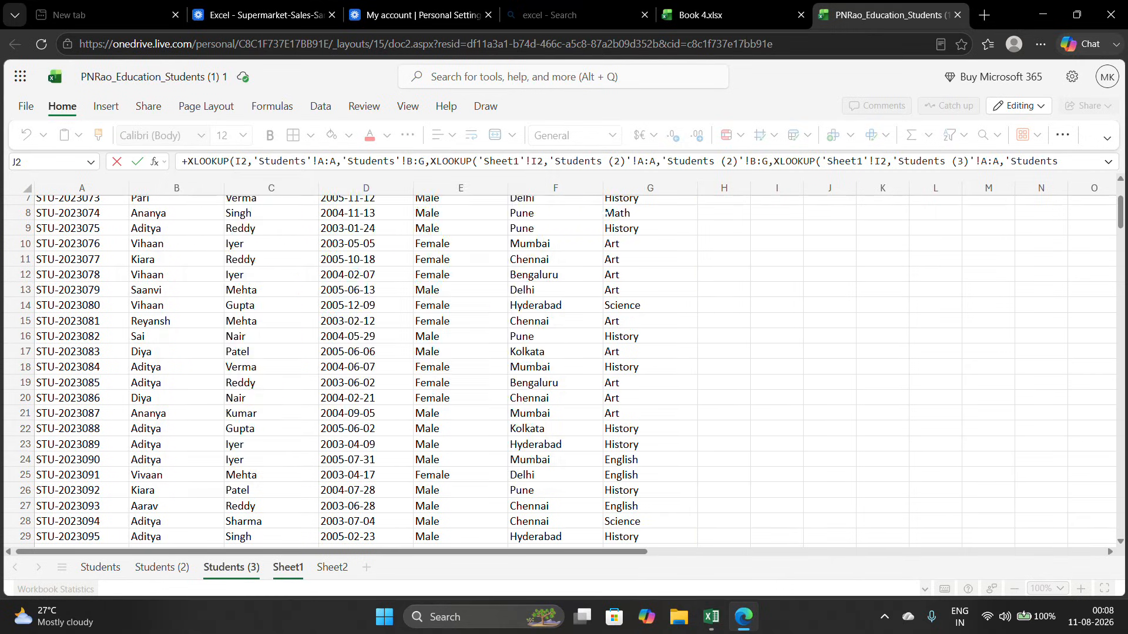
key(Return)
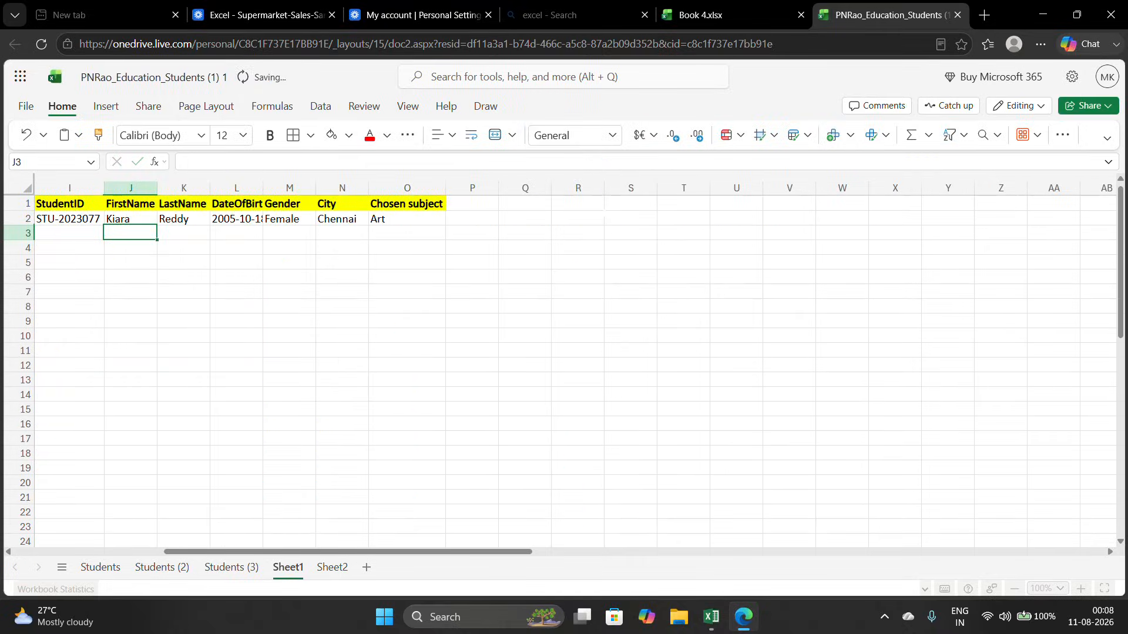